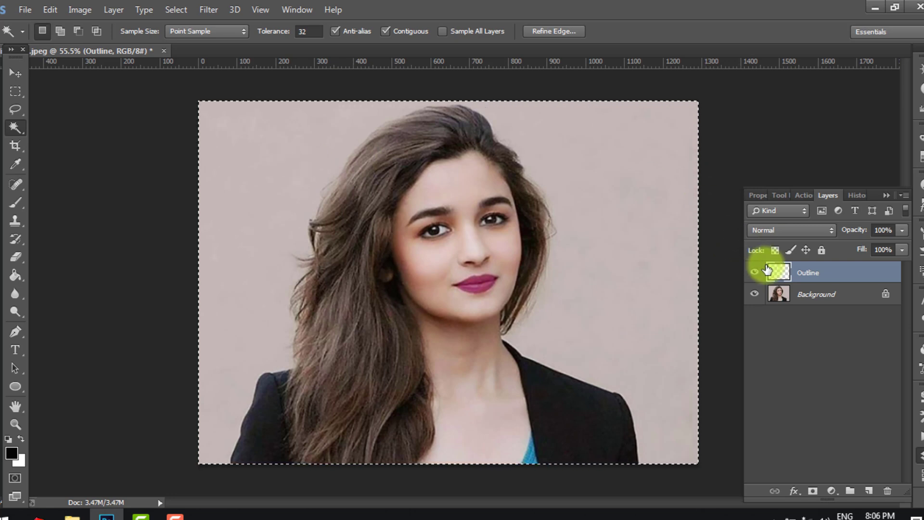
Mask out the backdrop on the Background layer by selecting the wall around the woman with Magic Wand and inverting the selection.
left_click(815, 292)
key("ctrl+d")
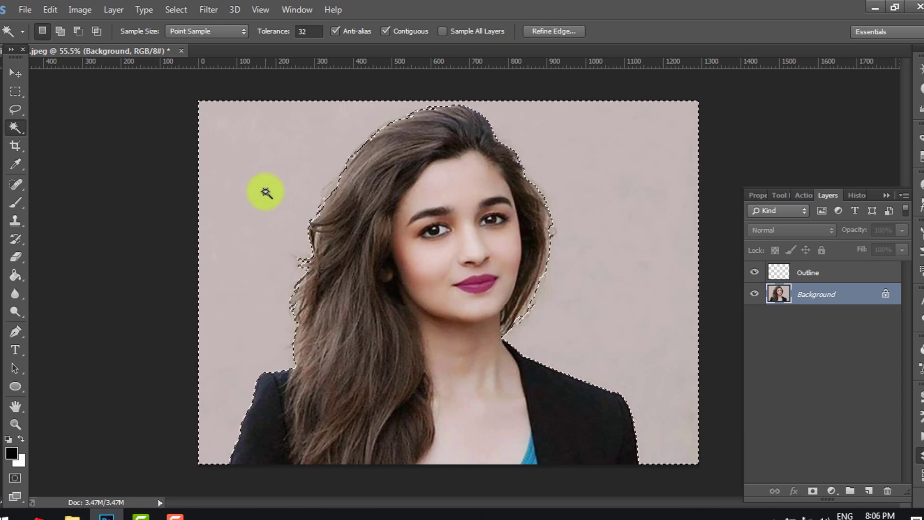
left_click(597, 207, "shift")
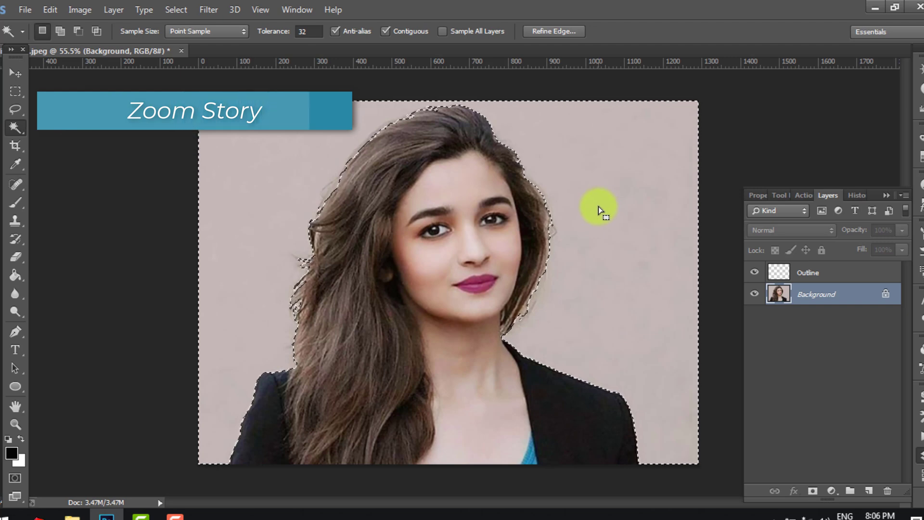
key("ctrl+shift+i")
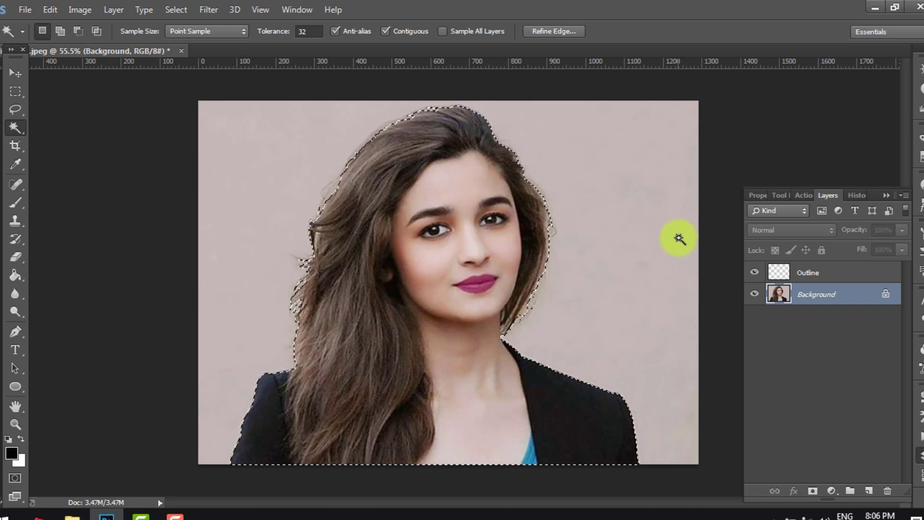
left_click(813, 490)
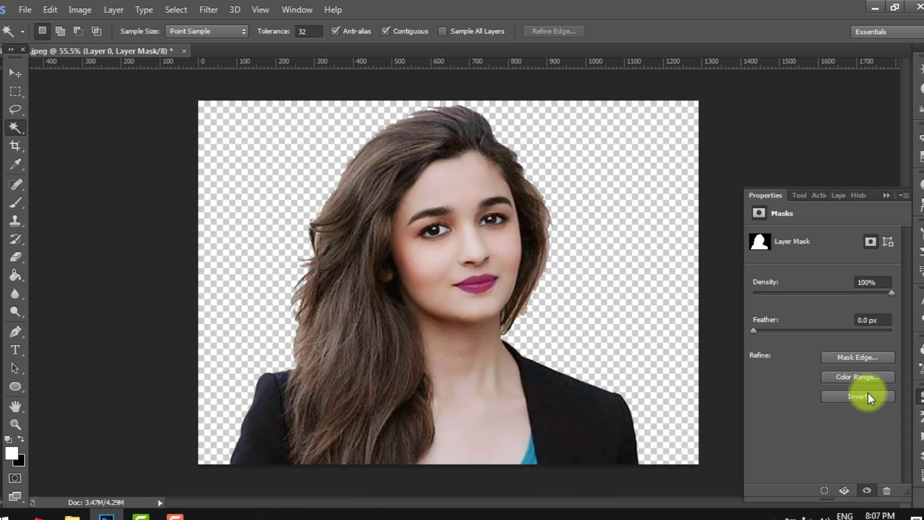
Refine the layer mask's edge by brushing along both sides of the hair and smoothing it slightly, with output to the layer mask.
left_click(859, 357)
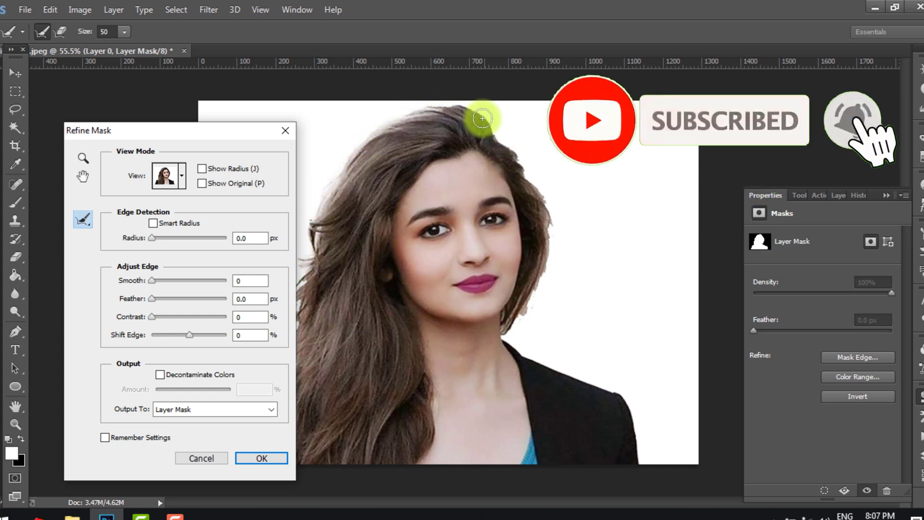
mouse_move(477, 118)
left_mouse_down()
mouse_move(520, 162)
mouse_move(551, 249)
mouse_move(542, 291)
mouse_move(502, 337)
left_mouse_up()
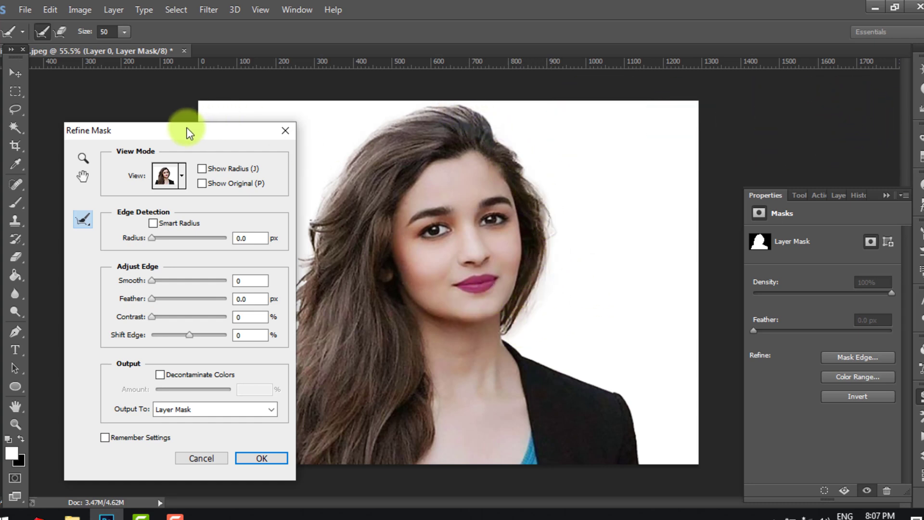
left_click_drag(186, 128, 628, 74)
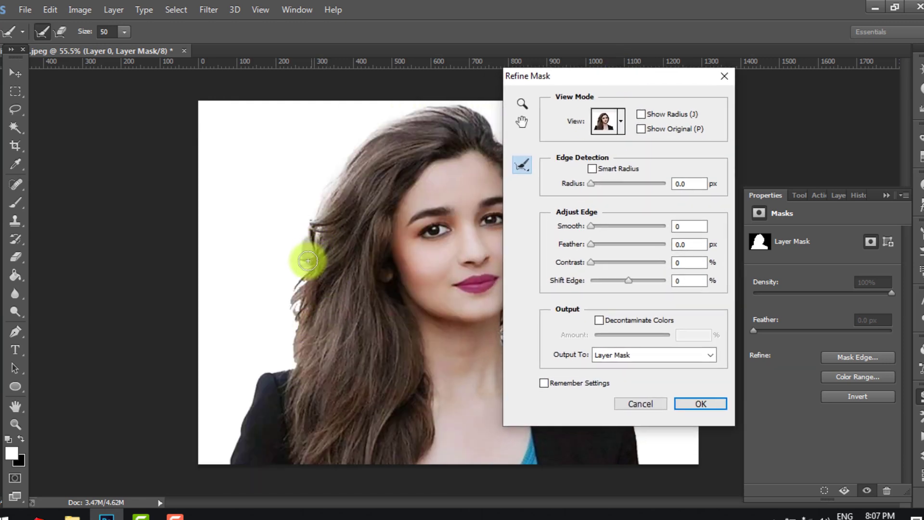
mouse_move(308, 260)
left_mouse_down()
mouse_move(296, 291)
mouse_move(298, 370)
left_mouse_up()
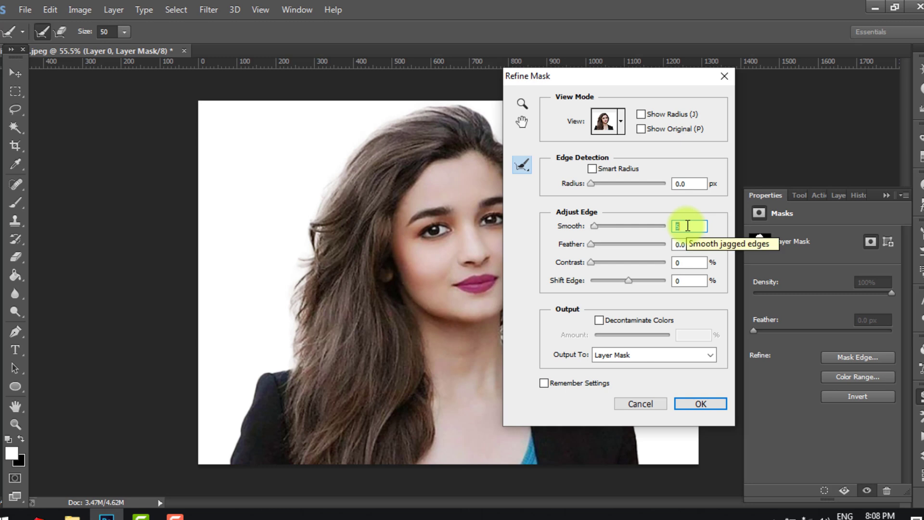
left_click(701, 404)
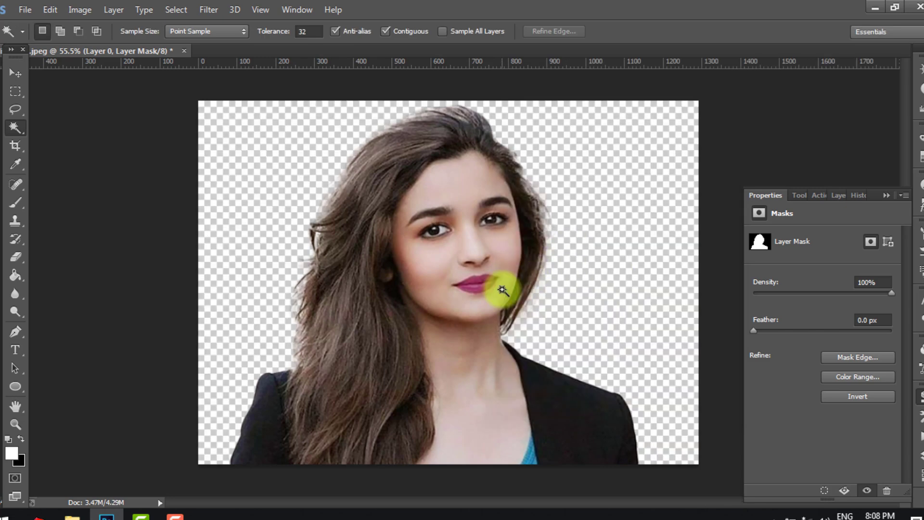
On the Outline layer, start a Pen path at the forehead's hairline and trace down the hair edge around the ear.
scroll(438, 164, "up", 4)
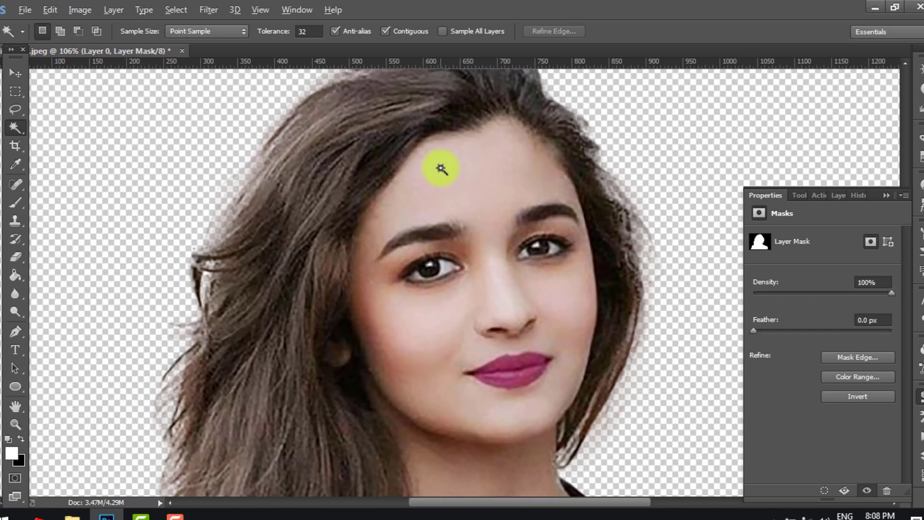
key("F7")
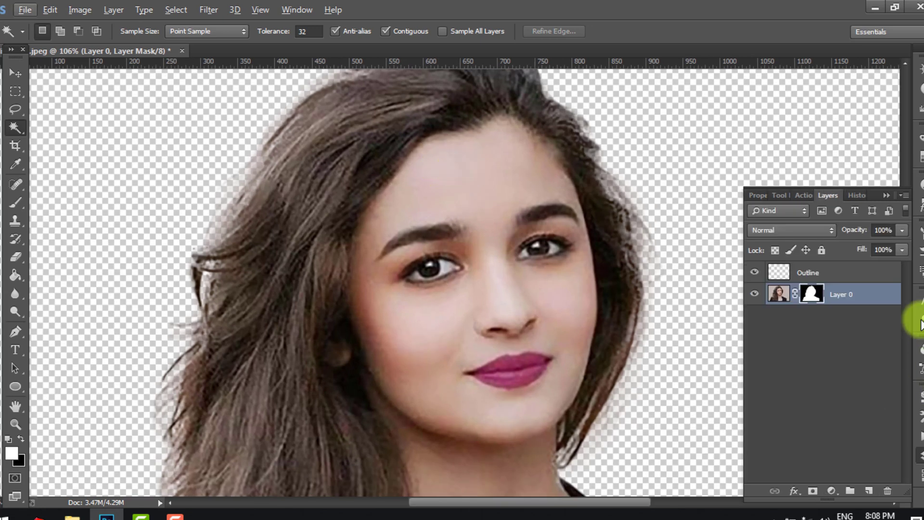
left_click(814, 271)
key("p")
scroll(488, 149, "up", 2)
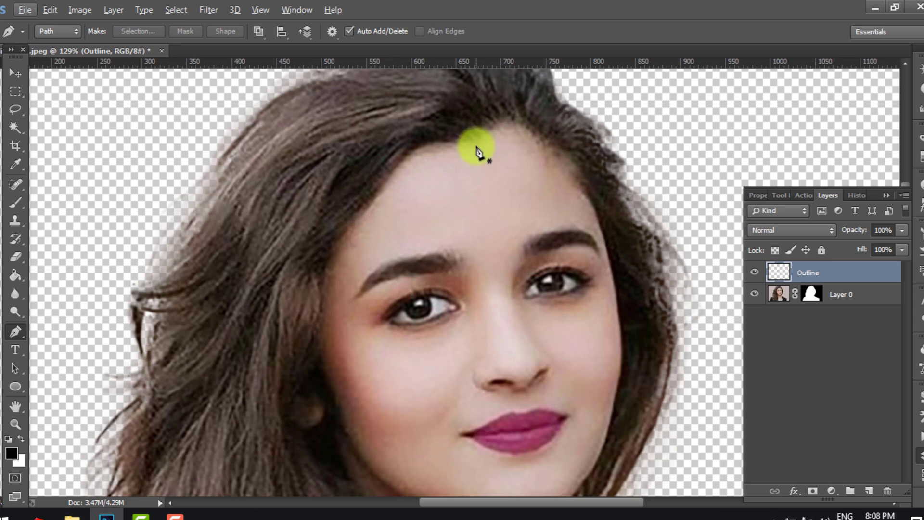
left_click(476, 145)
left_click_drag(406, 161, 383, 191)
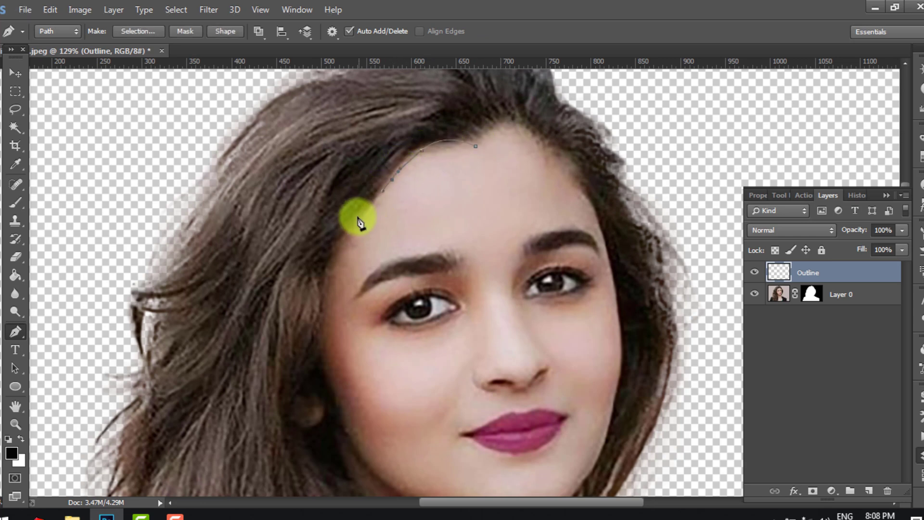
left_click_drag(341, 236, 334, 247)
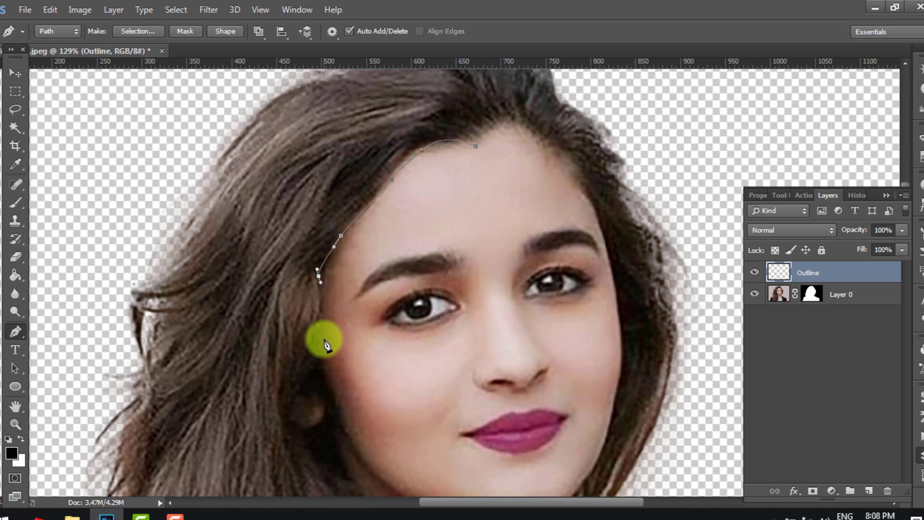
left_click_drag(313, 428, 332, 405)
left_click(301, 427, "alt")
left_click(330, 416, "alt")
Continue the path down the hair edge along the cheek, neck and chest to the bottom of the photo.
left_click_drag(343, 473, 351, 487)
left_click_drag(351, 486, 323, 265)
left_click_drag(370, 380, 450, 110)
left_click(372, 369, "alt")
left_click_drag(465, 211, 463, 261)
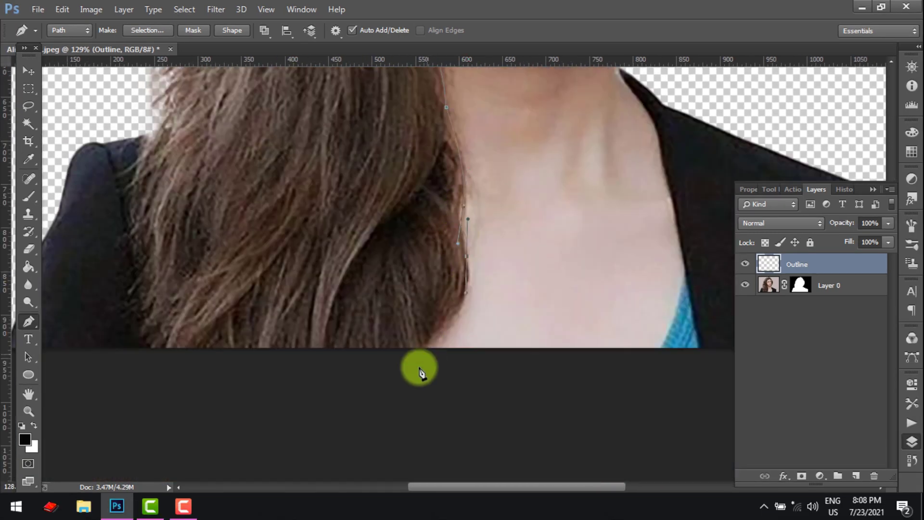
left_click(428, 353)
Extend the path along the photo's bottom edge and up loosely outside the long hair on the image's left side.
left_click(150, 357)
left_click(134, 288)
left_click_drag(136, 209, 136, 194)
left_click_drag(159, 126, 239, 310)
left_click_drag(214, 220, 193, 447)
left_click_drag(664, 243, 599, 68)
left_click(112, 224)
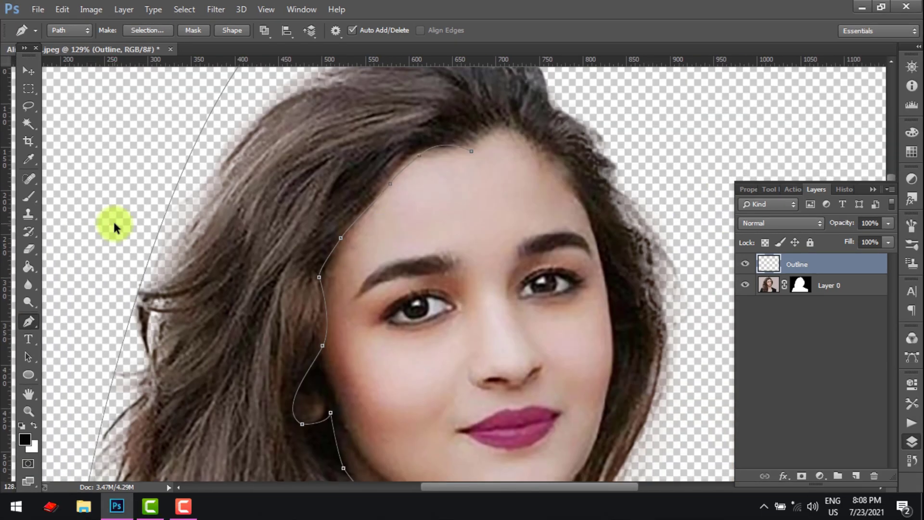
Carry the path loosely over the top of the head and down outside the hair to the opposite side of the neck.
left_click_drag(303, 223, 325, 372)
left_click(322, 180)
left_click_drag(552, 165, 560, 164)
left_click_drag(588, 273, 584, 299)
left_click(476, 368)
left_click_drag(328, 331, 331, 320)
left_click(434, 362)
scroll(472, 223, "up", 2)
left_click(425, 320)
Trace the path up the jaw, cheek and temple along the hairline and close it at the forehead's starting point.
left_click_drag(465, 246, 499, 277)
left_click(466, 245, "alt")
left_click(473, 260)
left_click(483, 210)
left_click_drag(471, 75, 467, 133)
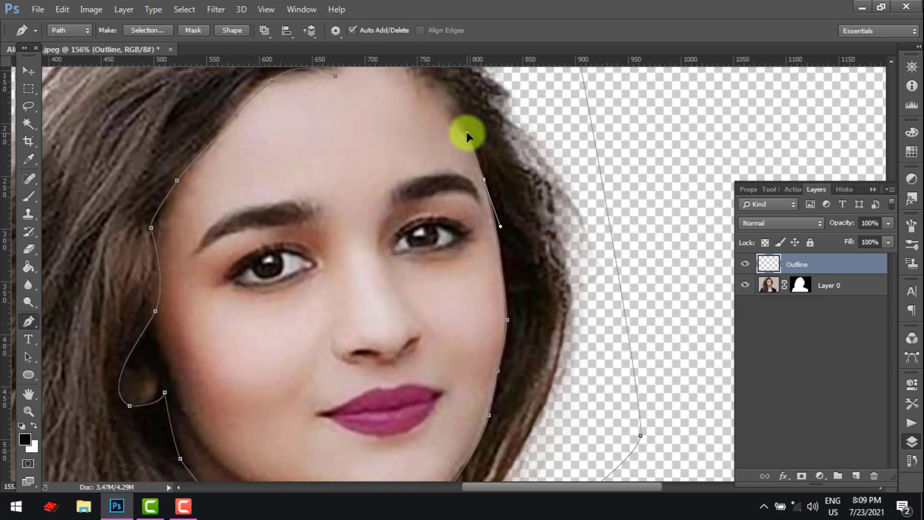
left_click(484, 179, "alt")
left_click_drag(417, 86, 393, 151)
left_click_drag(445, 170, 449, 170)
left_click(448, 170, "alt")
left_click(375, 170)
Stroke the closed hair path on the Outline layer with the black Brush at size 6.
scroll(378, 214, "down", 4)
key("b")
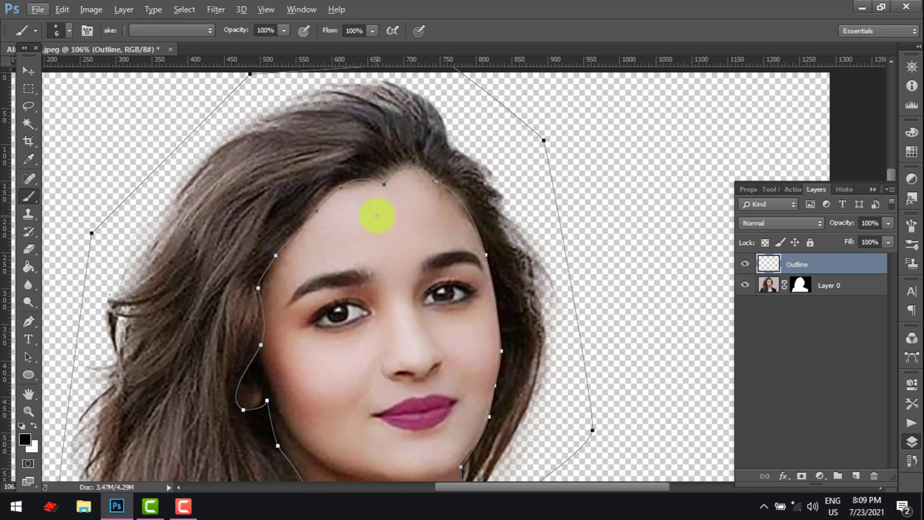
scroll(381, 178, "up", 4)
key("p")
right_click(409, 161)
left_click(436, 251)
left_click(440, 172)
left_click(554, 171)
scroll(542, 174, "down", 4)
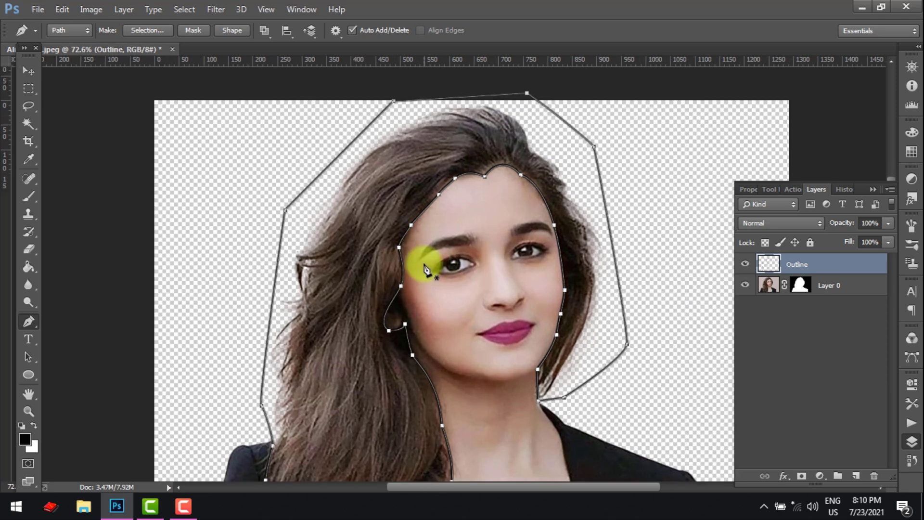
Trace a closed Pen path around the eyebrow on the image's left side.
scroll(433, 262, "up", 5)
left_click(398, 260)
left_click_drag(462, 220, 618, 222)
left_click(608, 171)
key("ctrl+z")
left_click(599, 211, "alt")
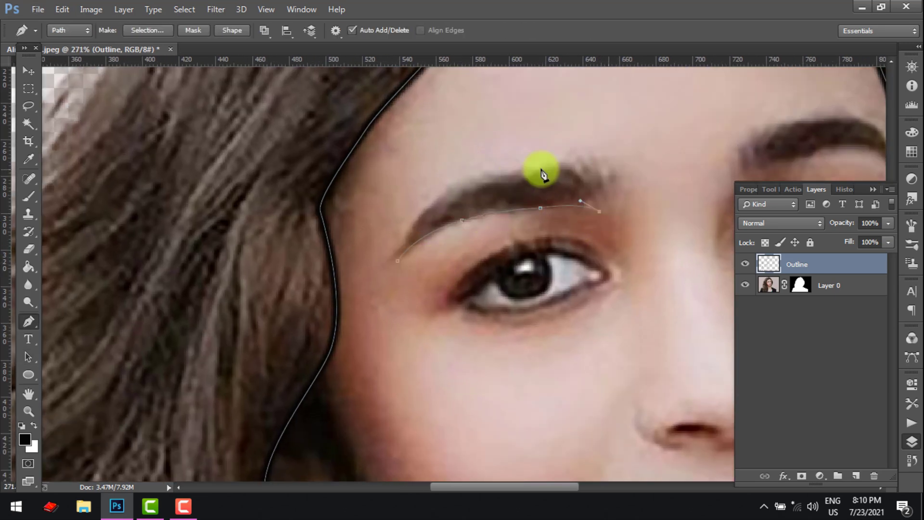
left_click_drag(513, 171, 407, 230)
left_click(513, 171, "alt")
left_click(438, 201, "alt")
left_click(398, 261)
Stroke the traced left-hand eyebrow path with the Brush and deselect the path.
right_click(557, 207)
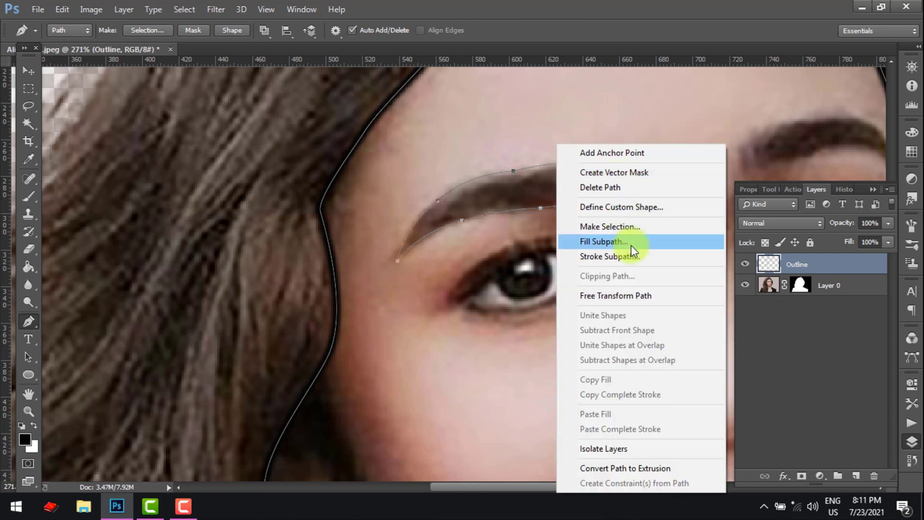
left_click(635, 255)
key("Return")
left_click(641, 260, "ctrl")
Trace a closed Pen path around the eyebrow on the image's right side.
left_click_drag(664, 261, 431, 272)
left_click(506, 184)
left_click(504, 155)
left_click_drag(626, 129, 672, 148)
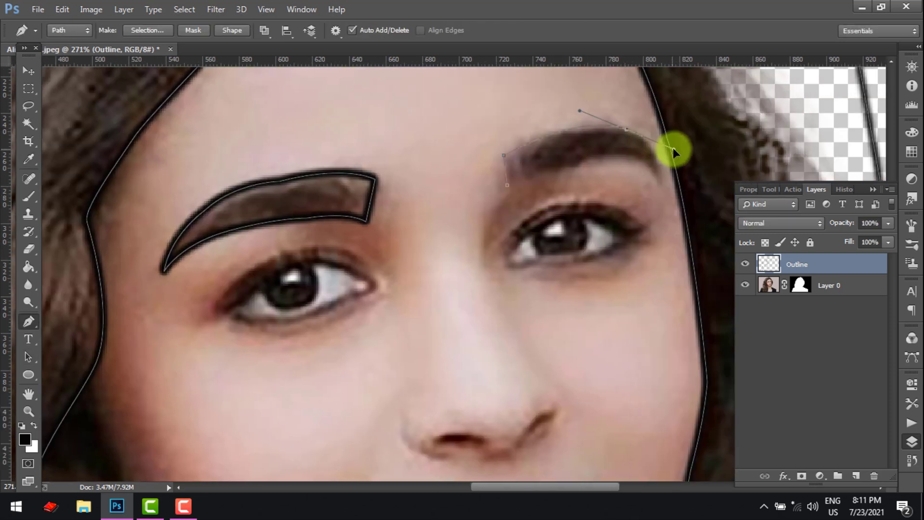
left_click(626, 129, "alt")
left_click_drag(659, 181, 666, 210)
left_click(660, 181, "alt")
left_click_drag(610, 159, 568, 164)
left_click(609, 159, "alt")
left_click_drag(520, 183, 513, 189)
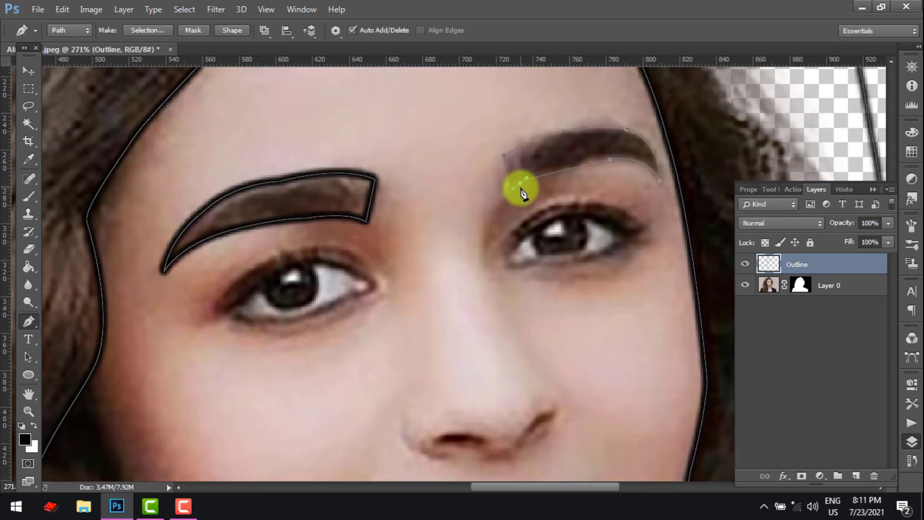
left_click(520, 182, "alt")
left_click(507, 185)
Stroke the traced right-hand eyebrow path with the Brush and deselect the path.
right_click(597, 146)
left_click(687, 242)
key("Return")
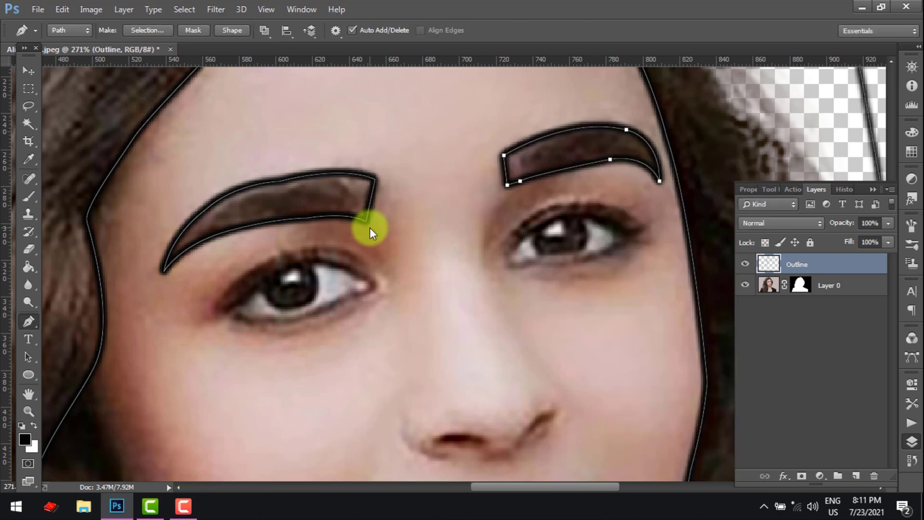
left_click(224, 312, "ctrl")
Trace the almond-shaped outline of the eye on the image's left side and stroke the path with the Brush.
left_click(226, 309)
left_click_drag(439, 344, 445, 348)
left_click(371, 284, "alt")
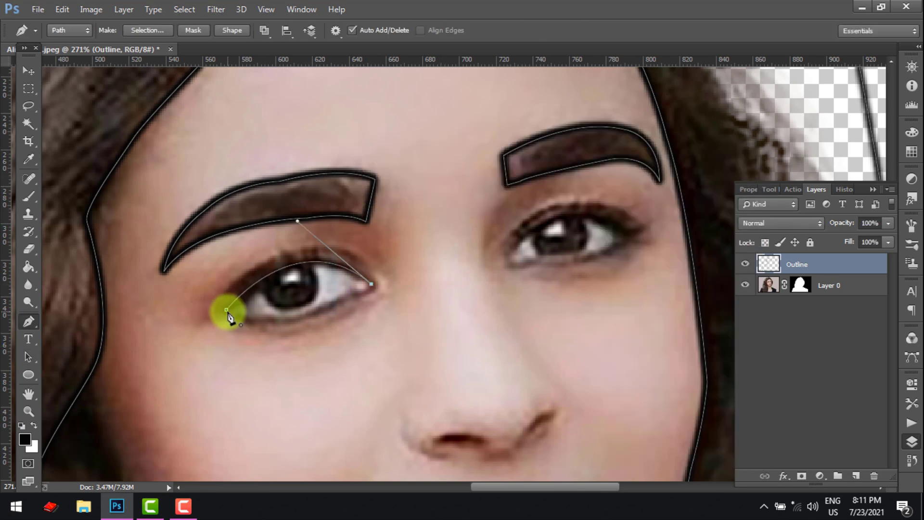
left_click_drag(305, 317, 275, 330)
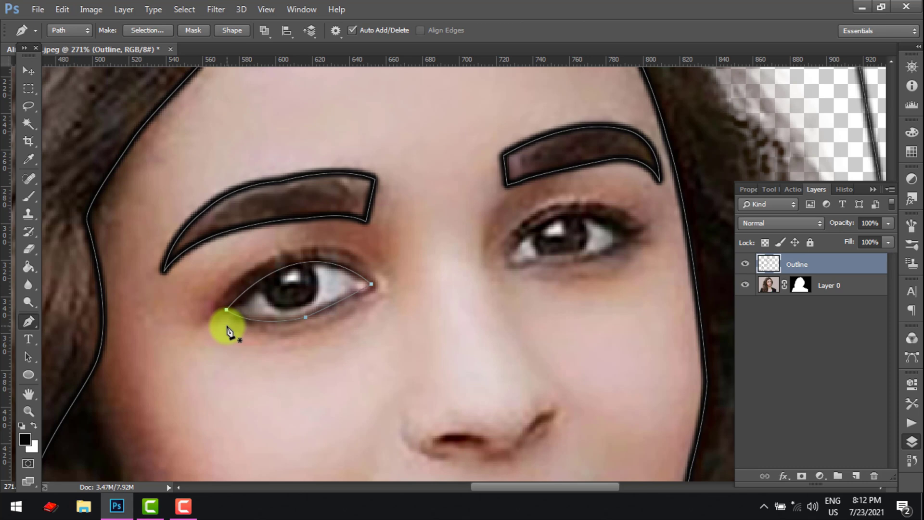
right_click(231, 307)
left_click(302, 254)
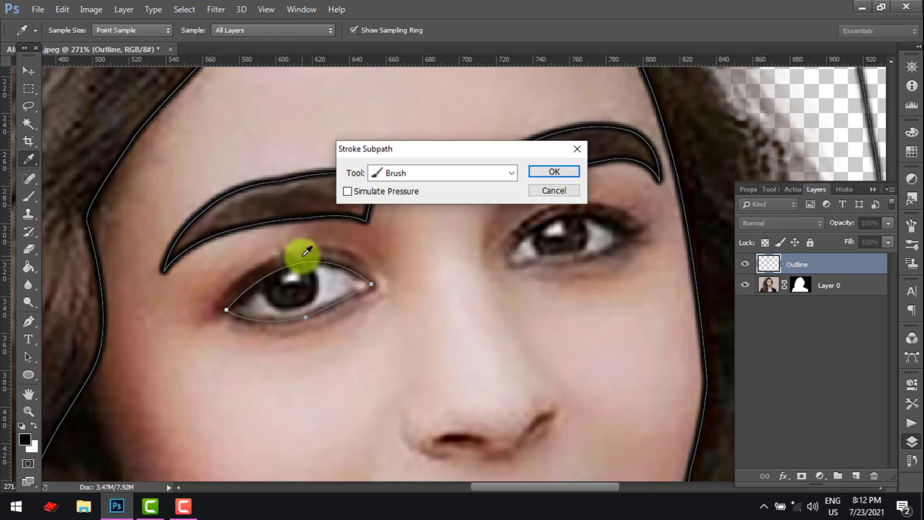
key("Return")
Lock Layer 0 completely and make the Outline layer active again.
left_click(841, 283)
left_click(810, 243)
left_click(838, 265)
Trace the iris inside the outlined left-hand eye and stroke the path with the Brush.
left_click(258, 282)
left_click_drag(302, 306, 336, 297)
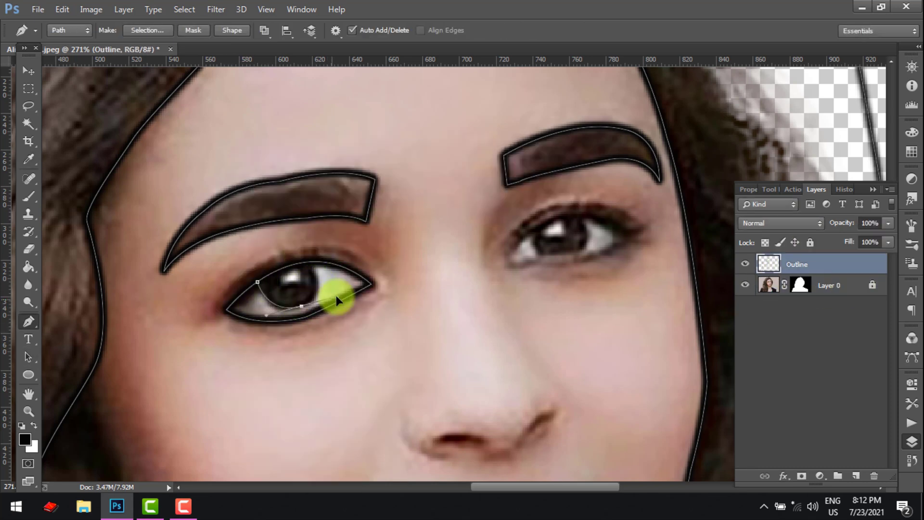
left_click_drag(309, 264, 286, 235)
left_click(308, 264, "alt")
key("b")
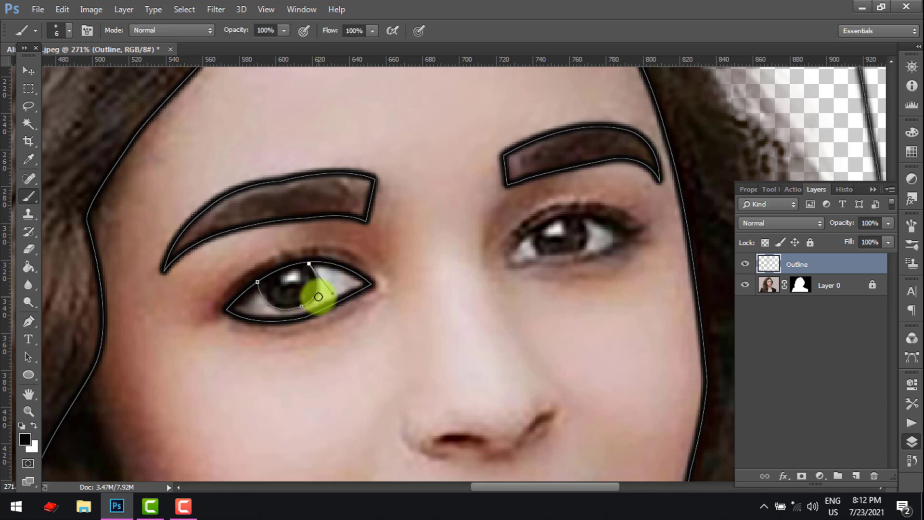
key("p")
right_click(348, 306)
left_click(420, 267)
left_click(553, 172)
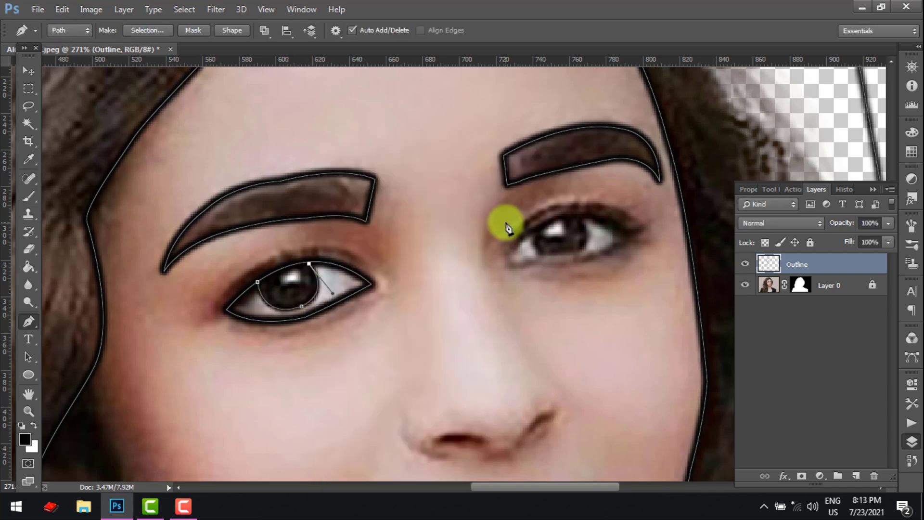
left_click(505, 226, "ctrl")
Trace the small light reflection in the left-hand iris as a closed path and stroke it with the Brush.
scroll(280, 279, "up", 3)
scroll(279, 279, "up", 1)
left_click(280, 291)
left_click_drag(312, 280, 329, 291)
left_click_drag(298, 298, 290, 301)
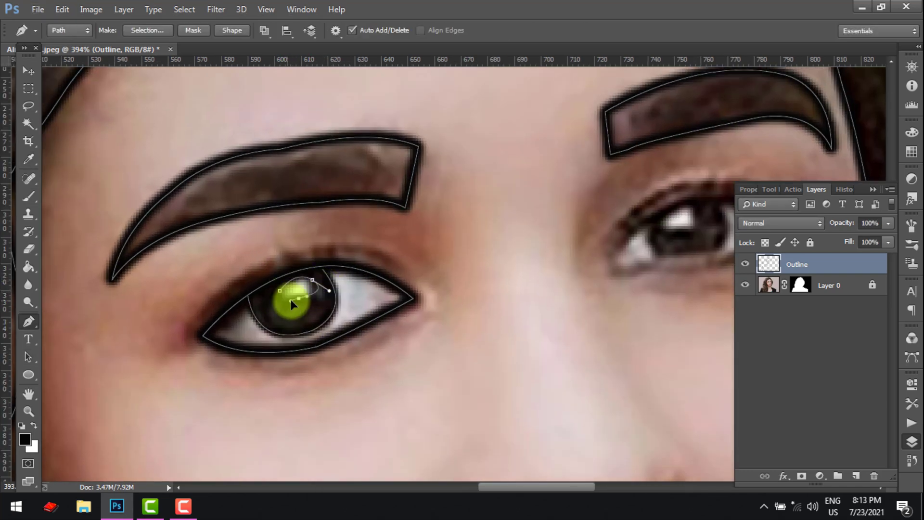
right_click(294, 301)
left_click(350, 259)
key("Return")
left_click(428, 355, "ctrl")
Trace the outline of the eye on the image's right side as a closed path and stroke it with the Brush.
left_click_drag(633, 238, 402, 257)
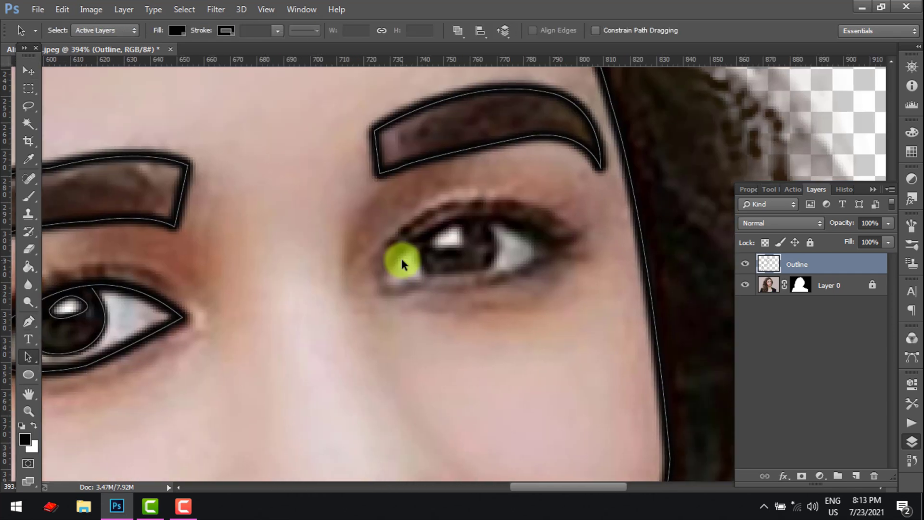
left_click(380, 277)
left_click_drag(555, 251, 660, 336)
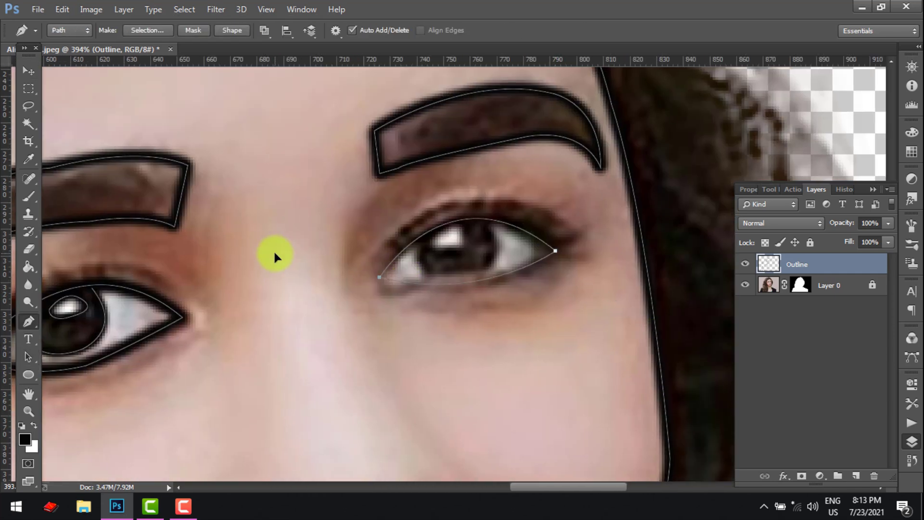
right_click(523, 255)
left_click(495, 14)
key("b")
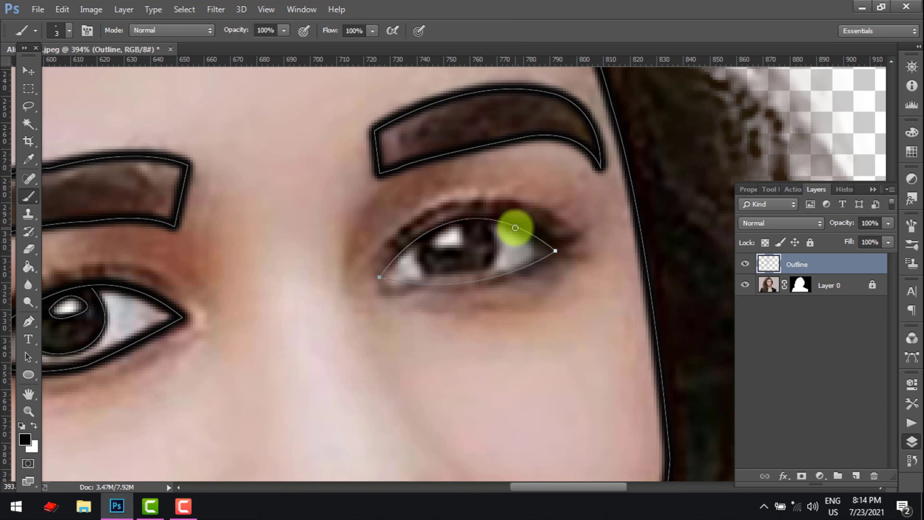
key("p")
right_click(515, 227)
left_click(546, 256)
key("Return")
left_click(541, 325, "ctrl")
Trace the iris inside the eye on the image's right side, set the brush size to 2, and stroke the path with the Brush.
left_click(417, 240)
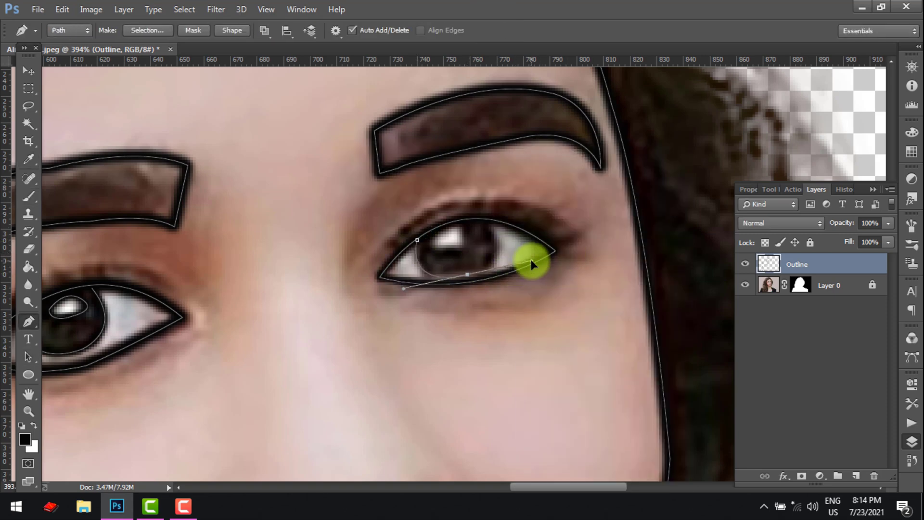
left_click_drag(455, 172, 456, 172)
left_click_drag(489, 222, 489, 218, "ctrl")
key("b")
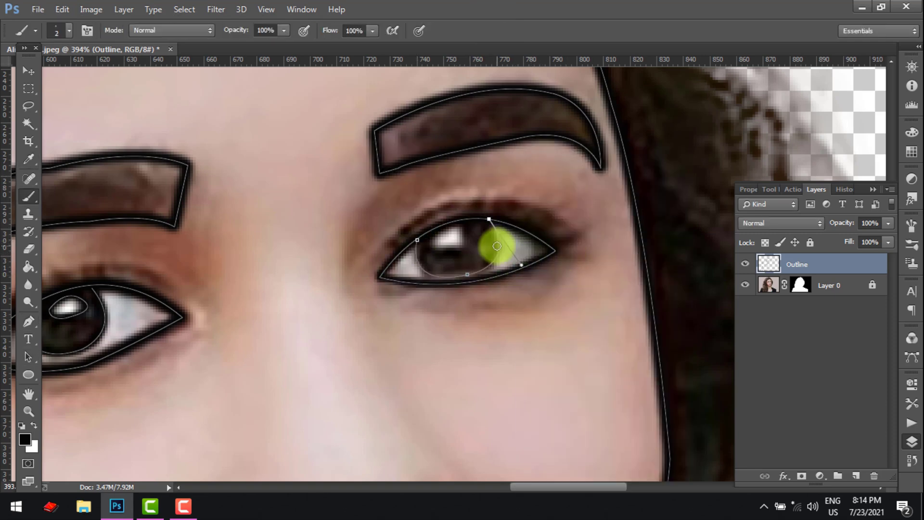
key("p")
right_click(497, 247)
left_click(546, 256)
key("Return")
left_click(463, 310, "ctrl")
Trace the small light reflection in the right-hand iris as a closed path and stroke it with the Brush.
left_click(430, 243)
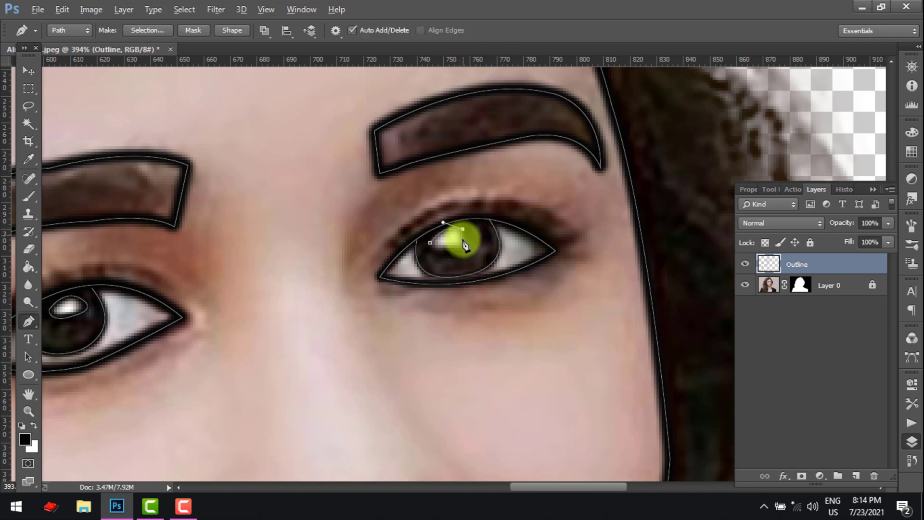
left_click(462, 250)
left_click_drag(430, 242, 424, 232)
right_click(452, 235)
left_click(505, 246)
key("Return")
left_click(509, 369, "ctrl")
Trace the nose as an open path from the left nostril wing, under the tip and up the bridge to the right-hand eye's inner corner.
scroll(509, 368, "down", 5)
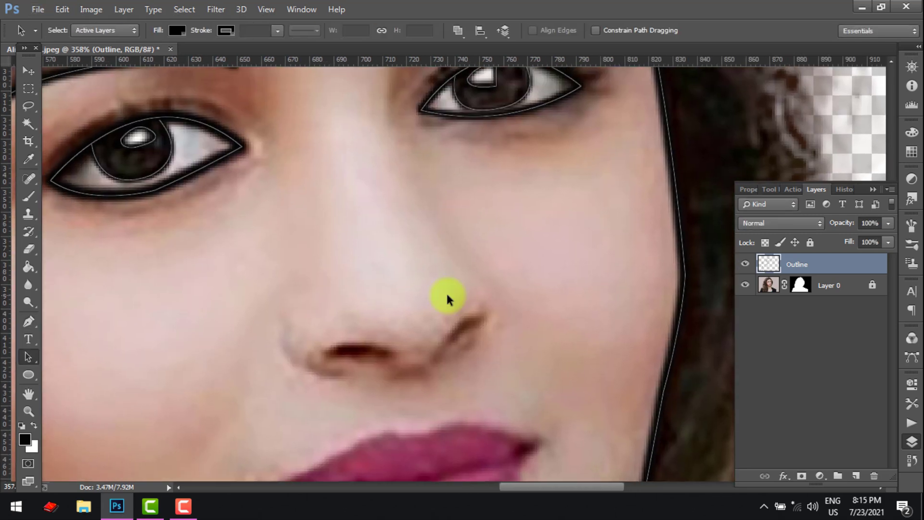
key("p")
left_click_drag(346, 376, 449, 354)
left_click(346, 376, "alt")
left_click(395, 376)
left_click(435, 365, "alt")
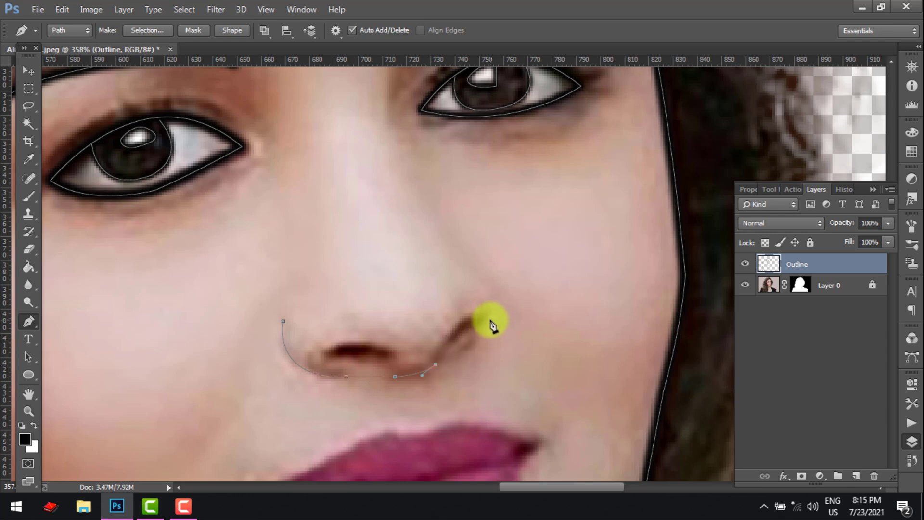
left_click_drag(482, 284, 467, 257)
left_click(481, 285, "alt")
left_click_drag(427, 359, 443, 451)
left_click(443, 287)
mouse_move(413, 212)
left_mouse_down()
mouse_move(412, 233)
mouse_move(414, 207)
left_mouse_up()
left_click(414, 231, "alt")
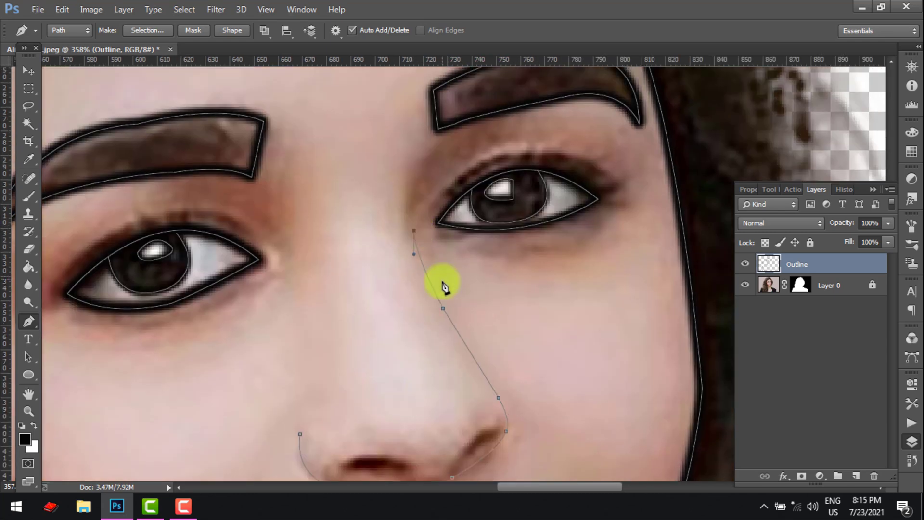
Stroke the nose contour path with the Brush.
scroll(443, 283, "down", 5)
right_click(380, 308)
left_click(406, 351)
key("Return")
left_click(351, 395, "ctrl")
Trace the left-hand nostril as a closed path and stroke it with the Brush.
left_click(344, 346)
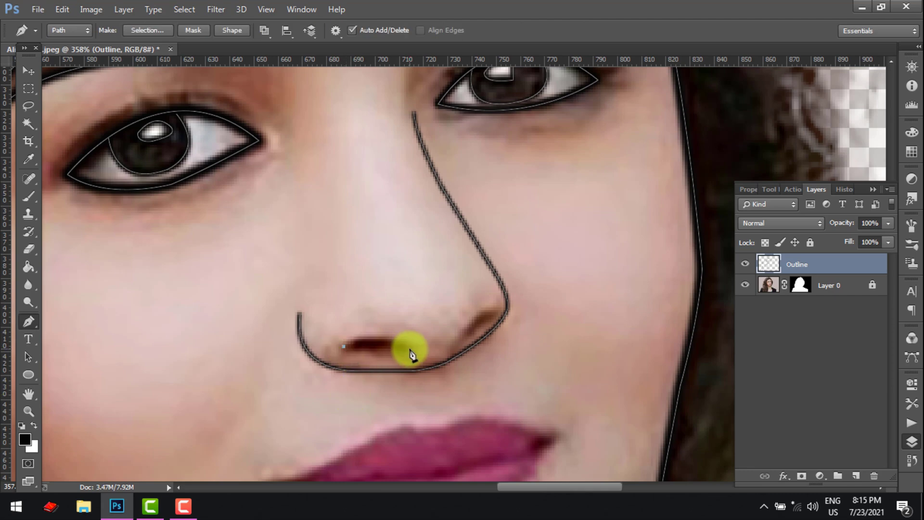
left_click_drag(409, 349, 440, 372)
left_click(409, 348, "alt")
left_click_drag(343, 346, 330, 339)
right_click(378, 347)
left_click(583, 3)
key("b")
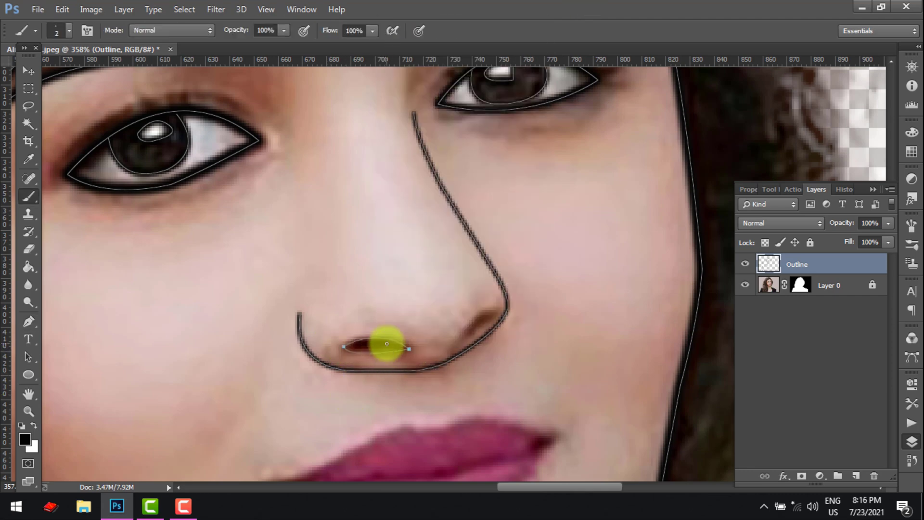
key("p")
right_click(387, 345)
left_click(490, 217)
key("Return")
left_click(490, 347, "ctrl")
Trace the right-hand nostril as a closed path and stroke it with the Brush.
left_click(465, 332)
left_click_drag(498, 313, 515, 320)
left_click(465, 332)
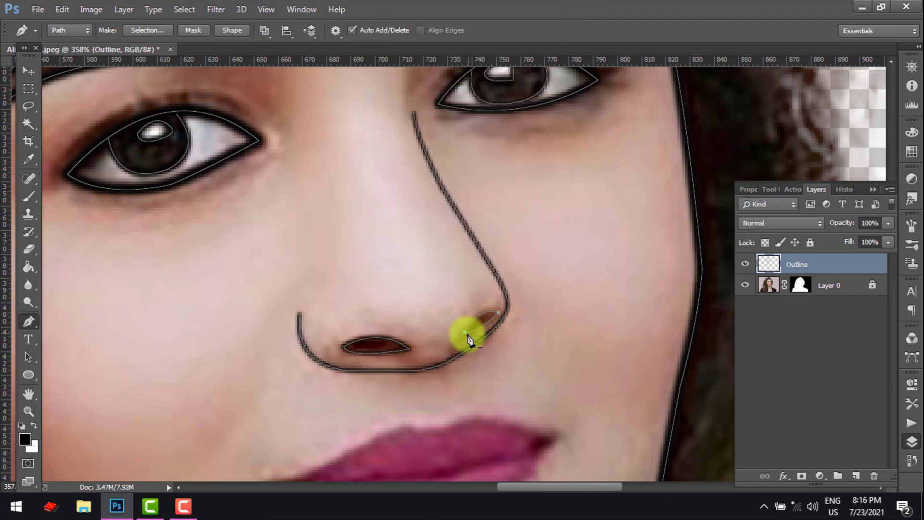
right_click(477, 325)
left_click(532, 217)
key("Return")
left_click(543, 311, "ctrl")
Trace a short curved crease just outside the left-hand mouth corner and stroke it with the Brush.
scroll(404, 361, "down", 1)
left_click_drag(400, 364, 476, 228)
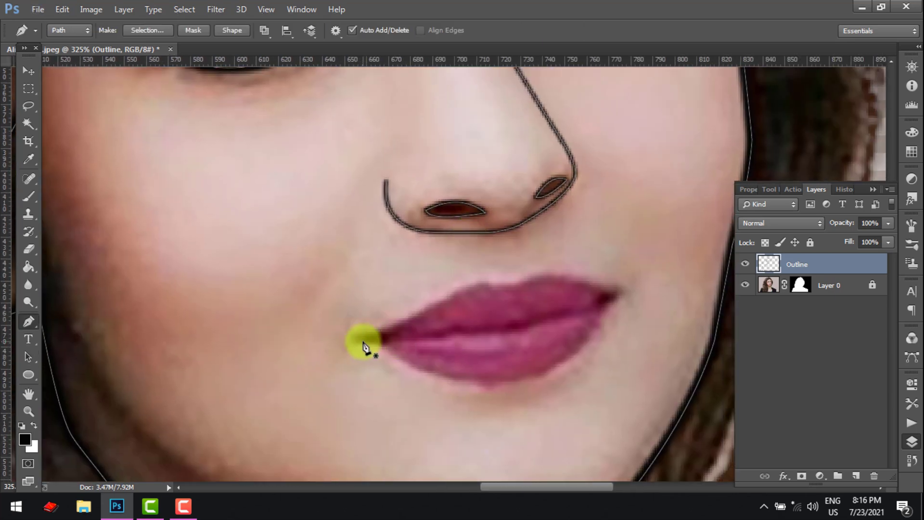
left_click(353, 323)
left_click_drag(351, 358, 359, 377)
left_click(350, 358, "alt")
left_click(631, 270)
key("ctrl+z")
right_click(351, 348)
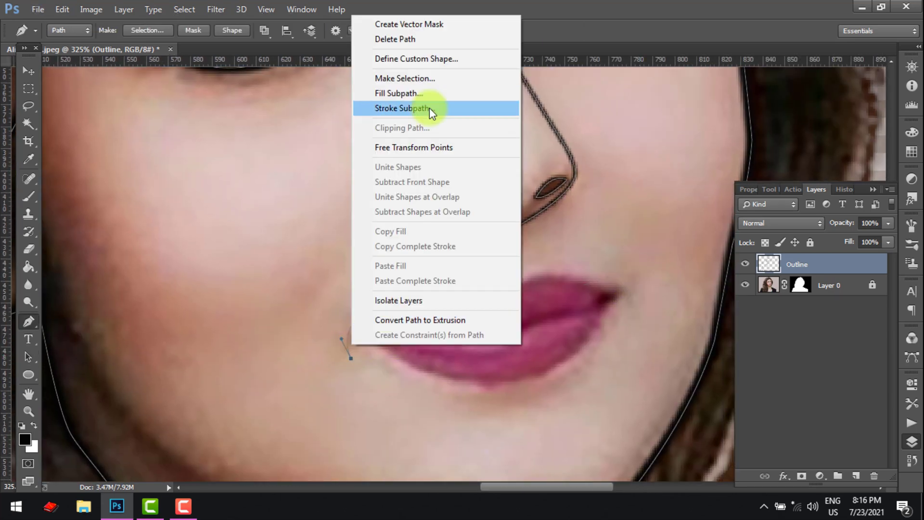
left_click(431, 108)
key("Return")
Trace a short crease just outside the right-hand mouth corner and stroke it with the Brush.
left_click(630, 269)
left_click_drag(644, 307, 639, 305)
right_click(637, 294)
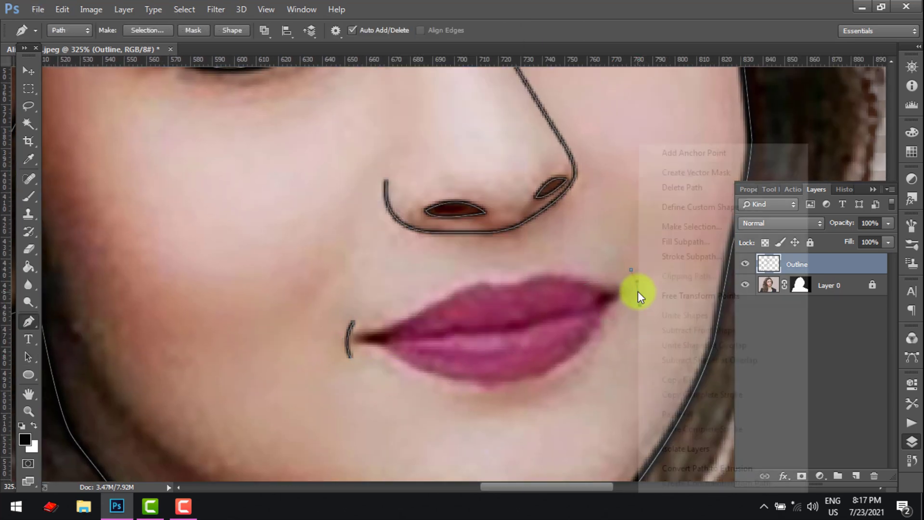
left_click(678, 255)
key("Return")
left_click(29, 357)
left_click(390, 342)
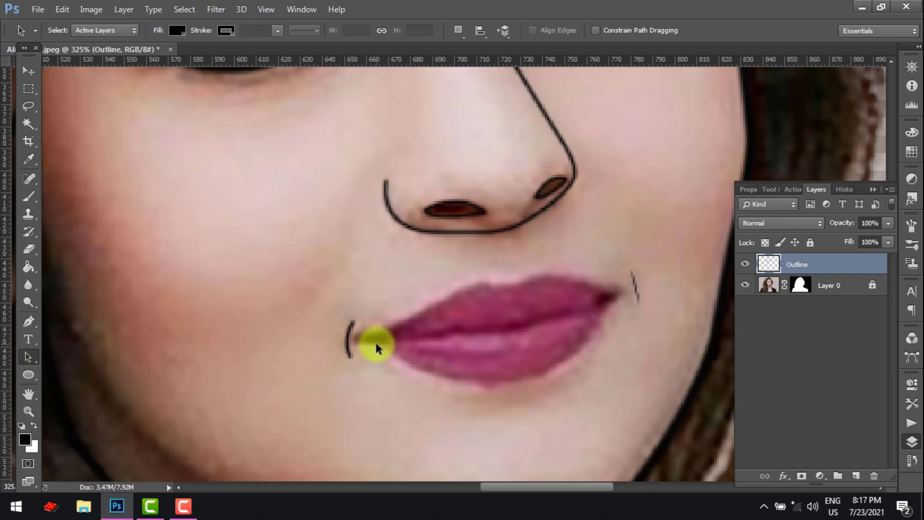
key("ctrl+h")
Select the stroked crease at the left-hand mouth corner with a rectangular marquee and nudge it four steps away from the lips.
key("m")
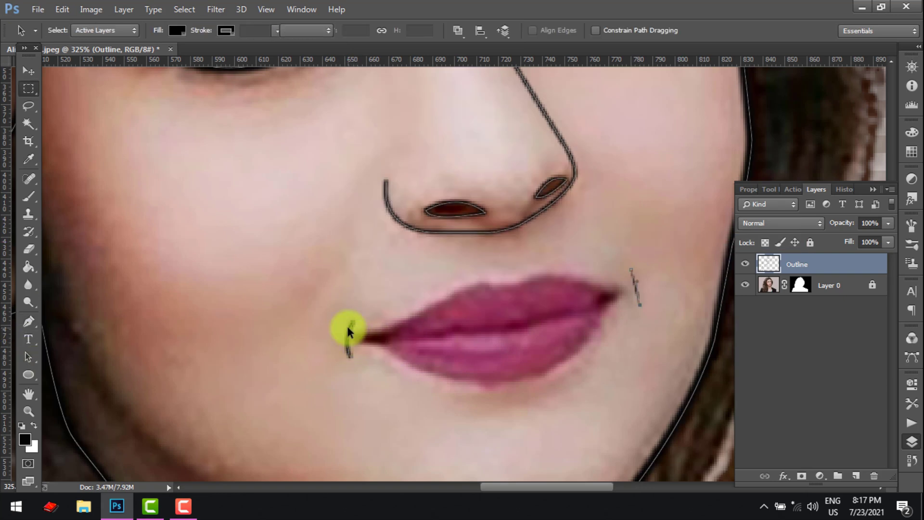
left_click_drag(316, 291, 395, 393)
key("v")
key("Left")
key("Left")
key("Left")
key("Left")
Select the stroked crease at the right-hand mouth corner, nudge it outward from the lips and clear the selection.
key("m")
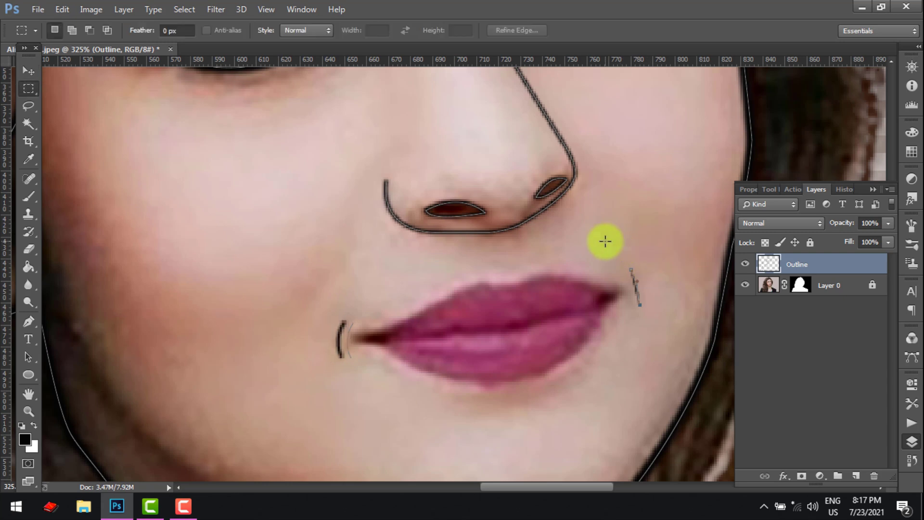
left_click_drag(605, 241, 669, 334)
key("v")
key("Right")
left_click(639, 351)
key("ctrl+d")
key("a")
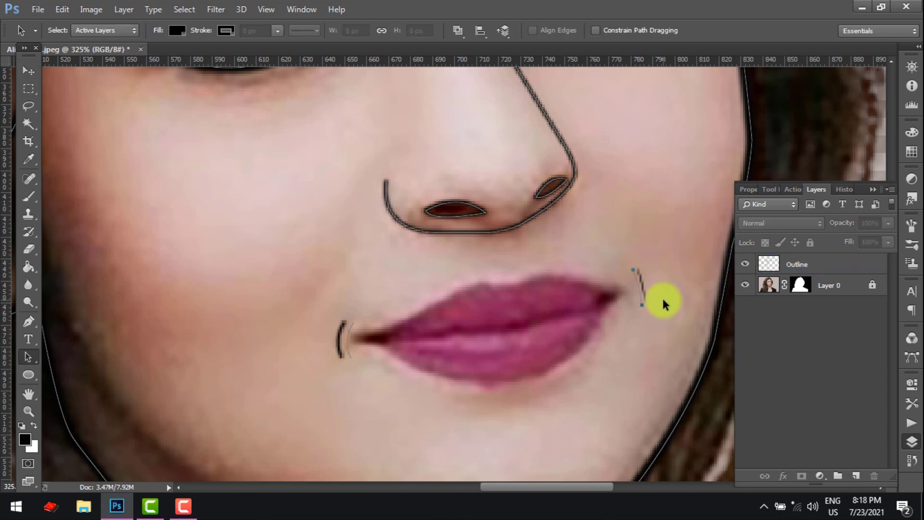
Trace the upper lip as a closed path along its top edge and back along the line between the lips.
key("p")
left_click(373, 338)
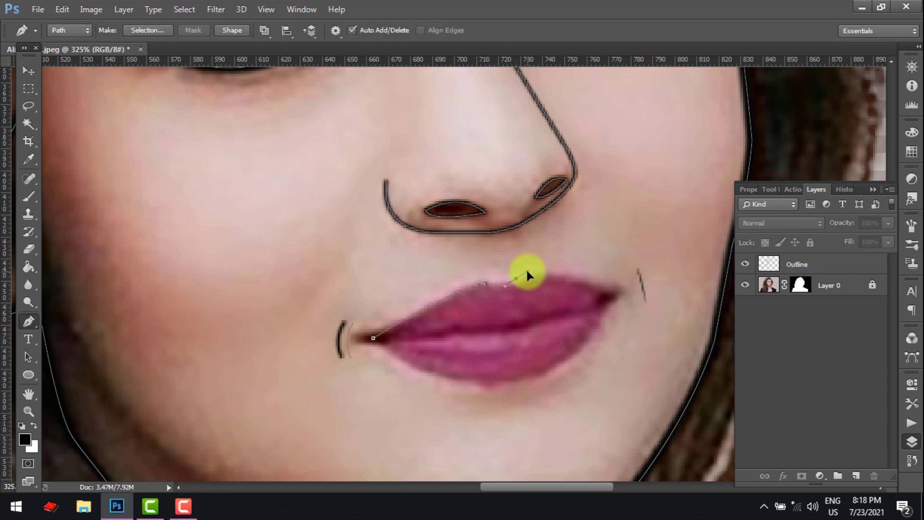
left_click(516, 278, "alt")
scroll(518, 314, "up", 2)
left_click_drag(596, 312, 566, 325)
left_click(501, 283, "alt")
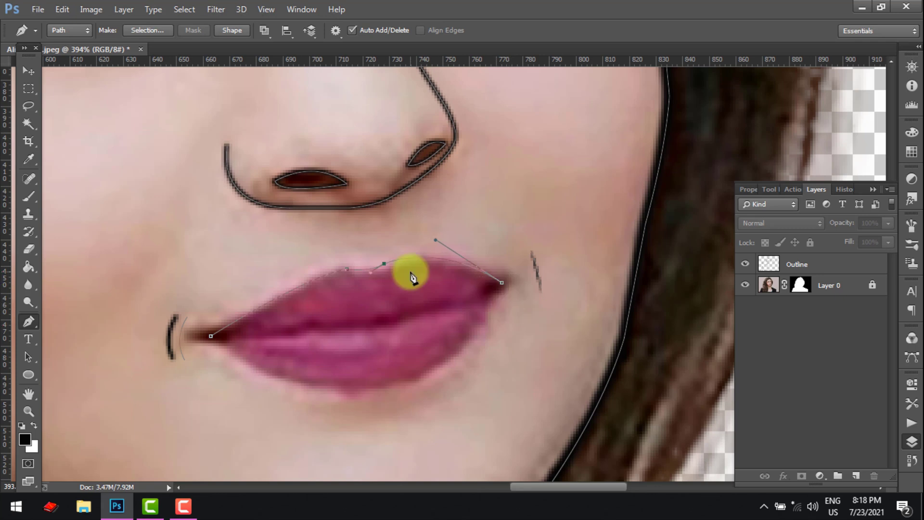
key("Right")
left_click(346, 269, "ctrl")
left_click(501, 283)
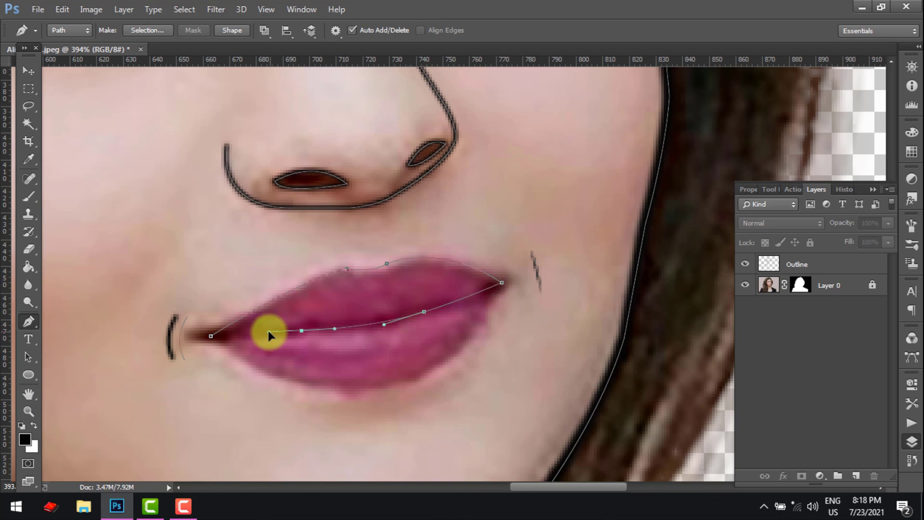
left_click(211, 336)
left_click_drag(275, 378, 263, 365)
right_click(248, 340)
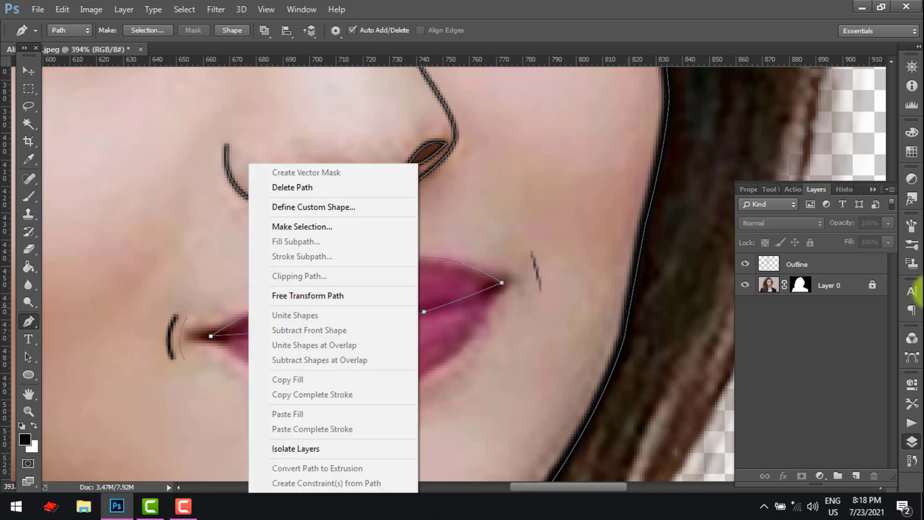
Make the Outline layer active and stroke the upper lip path with the Brush.
left_click(752, 263)
right_click(258, 334)
left_click(308, 258)
key("Return")
Delete the leftover crease path beside the left-hand mouth corner.
key("a")
left_click(180, 340)
key("Delete")
Trace the lower edge of the bottom lip from one mouth corner to the other and stroke it with the Brush.
key("p")
left_click(210, 338)
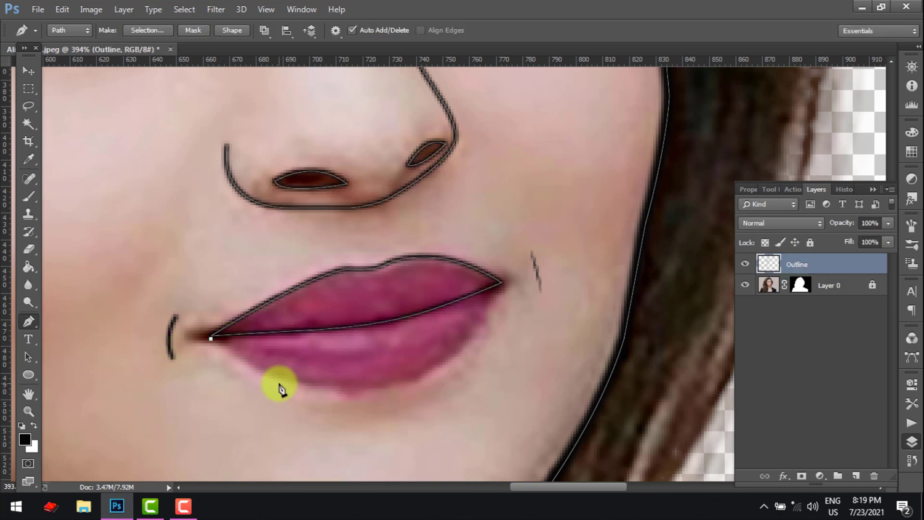
left_click_drag(275, 379, 294, 384)
left_click_drag(392, 388, 472, 339)
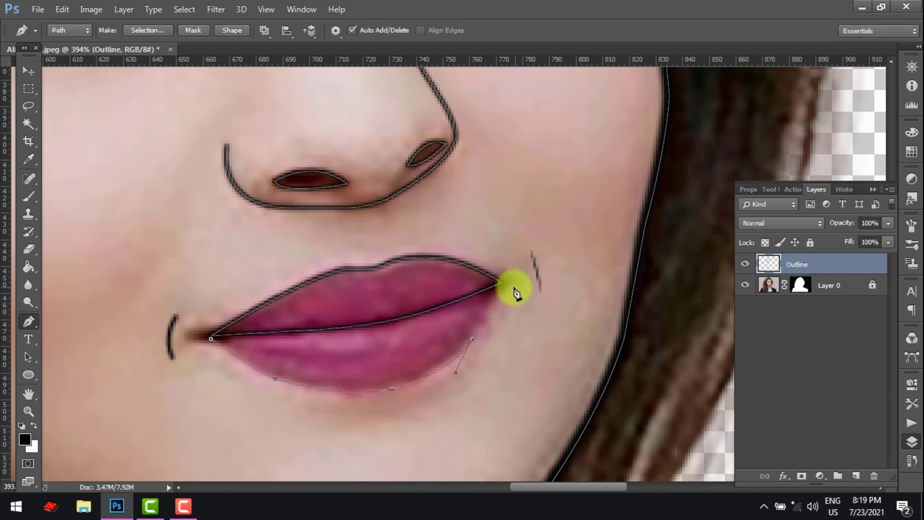
right_click(479, 331)
left_click(531, 256)
key("Return")
Delete the remaining lip paths, keeping the brushed strokes on the Outline layer.
left_click(29, 71)
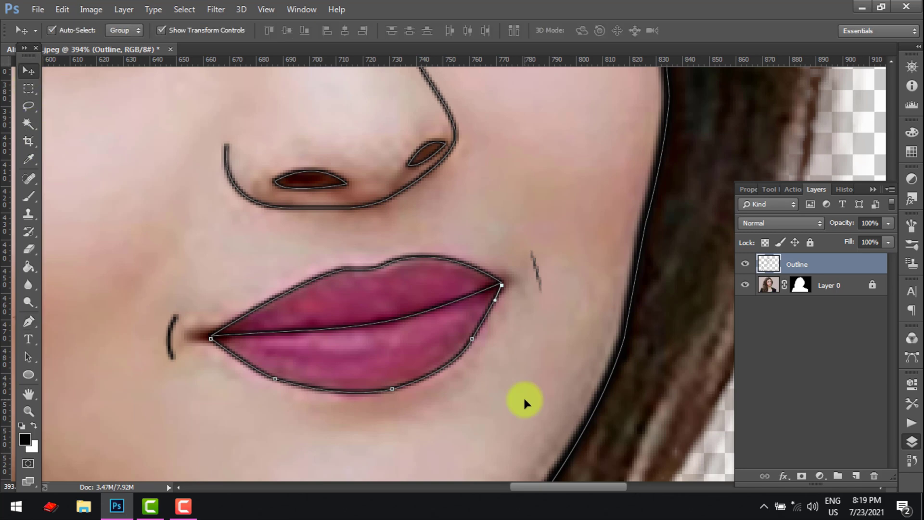
left_click(524, 401)
left_click(871, 268)
key("a")
key("Delete")
key("Delete")
Check that the upper lip outline is closed by selecting its interior with the Magic Wand, and clear the selection.
key("w")
left_click(398, 291)
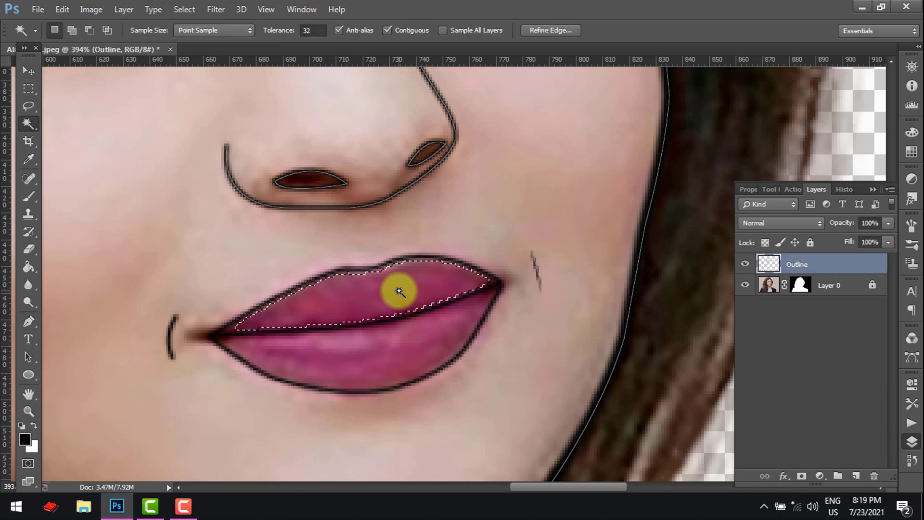
key("ctrl+d")
Trace the jawline as an open path from above the left-hand ear, along the cheek and under the chin to the right-hand neck line.
key("a")
scroll(524, 360, "down", 7)
scroll(296, 357, "up", 4)
key("p")
left_click(231, 183)
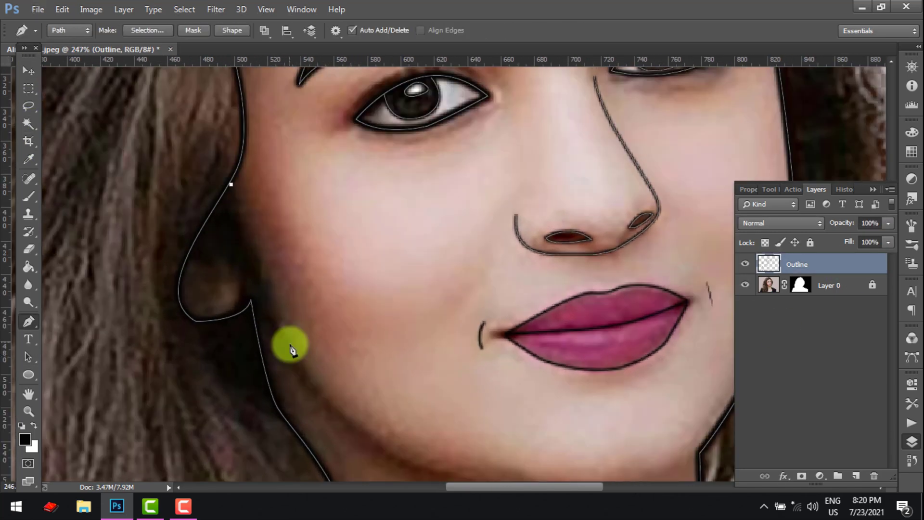
left_click_drag(295, 368, 329, 421)
left_click(296, 368, "alt")
left_click_drag(437, 476, 377, 344)
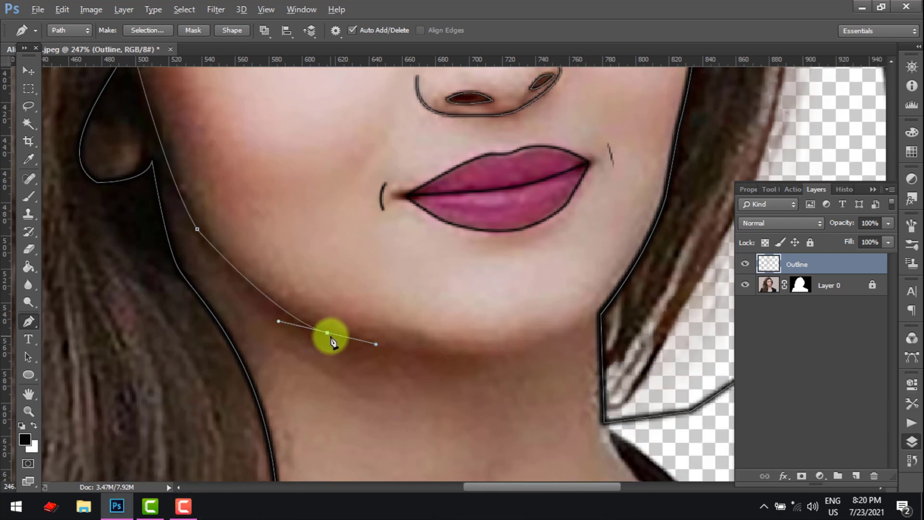
left_click(327, 333, "alt")
left_click_drag(471, 355, 525, 352)
left_click(470, 355, "alt")
left_click_drag(602, 314, 653, 275)
left_click(603, 315, "alt")
right_click(382, 321)
left_click(328, 337)
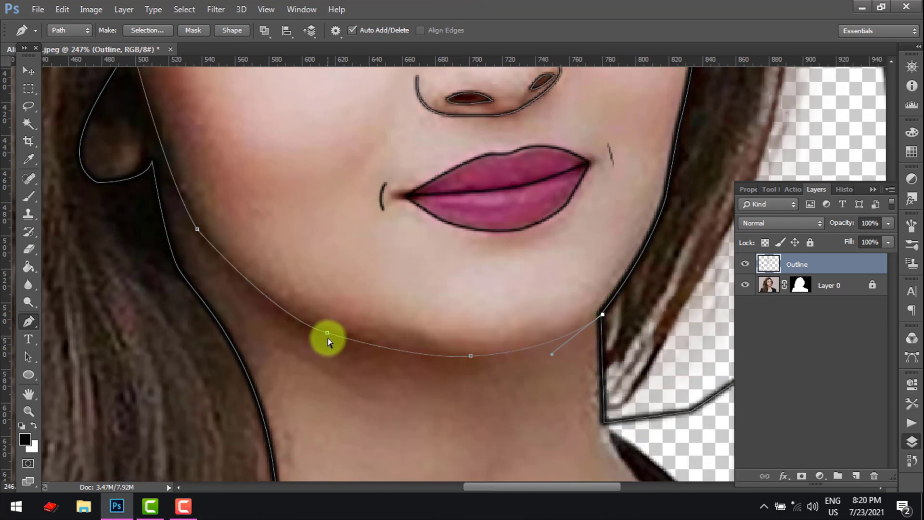
Refine the jawline path by adjusting its chin curve handle and shifting the cheek anchor and the starting anchor above the ear.
left_click(327, 333, "ctrl")
left_click_drag(275, 315, 272, 321)
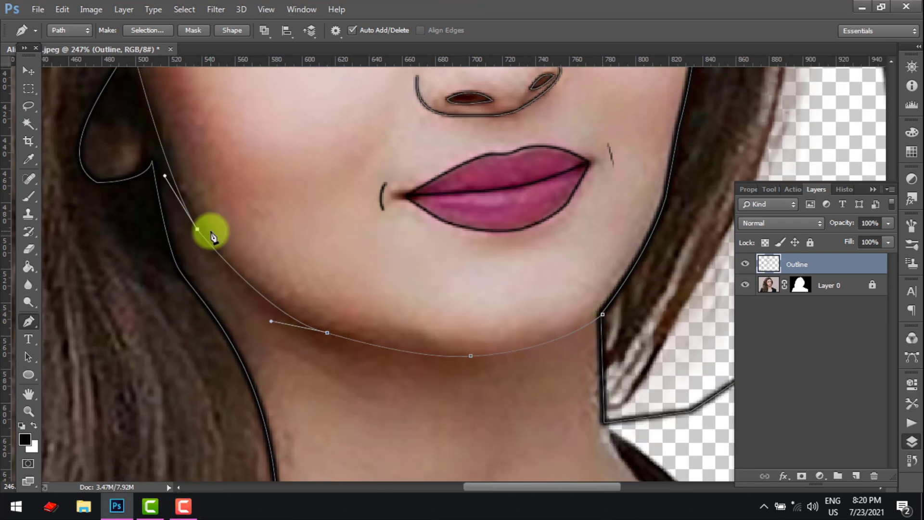
left_click_drag(197, 229, 200, 229)
left_click_drag(305, 222, 305, 297)
left_click(133, 120, "ctrl")
key("ctrl+Up")
key("ctrl+Up")
key("ctrl+Up")
key("ctrl+Up")
key("ctrl+Up")
key("ctrl+Right")
key("ctrl+Right")
key("ctrl+Right")
Stroke the jawline path with the Brush.
right_click(483, 368)
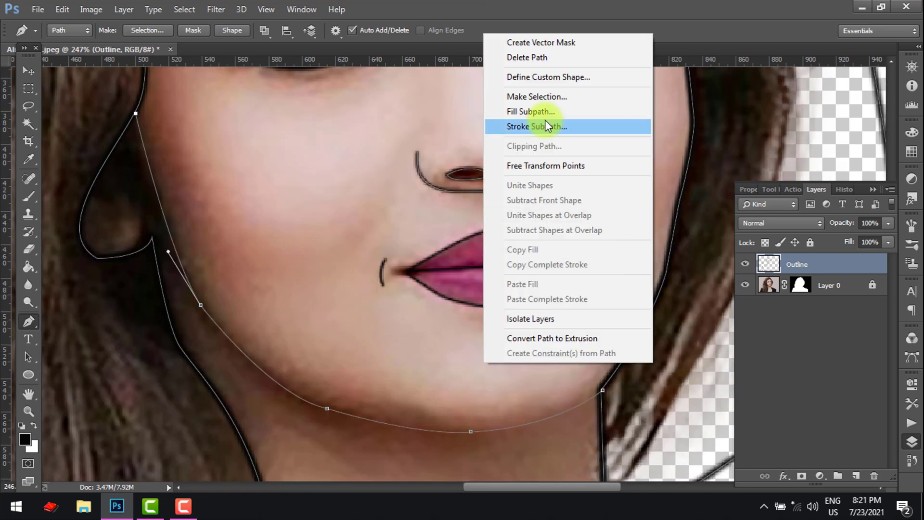
left_click(547, 126)
key("Return")
key("a")
scroll(471, 433, "down", 1)
left_click_drag(468, 453, 425, 258)
scroll(449, 283, "down", 2)
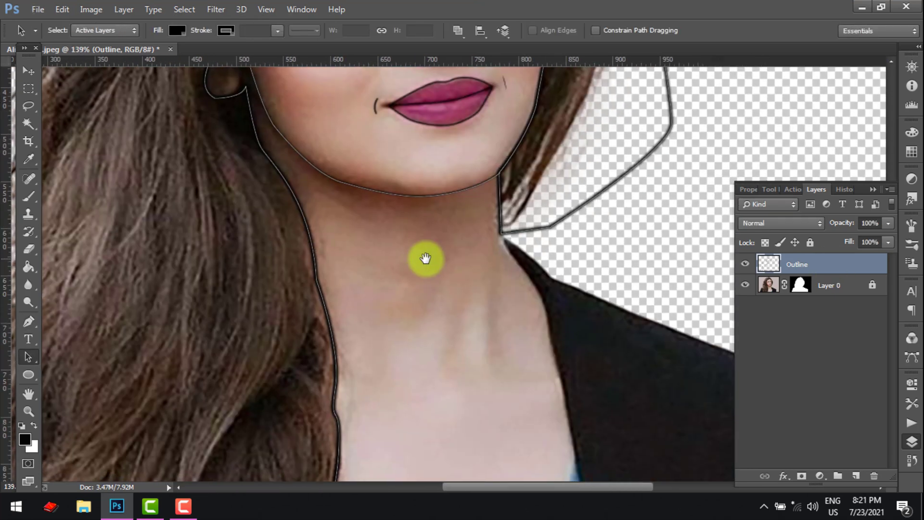
Trace a short curved crease on the right-hand side of the neck, stroke it, and deselect its path.
scroll(424, 265, "up", 1)
key("p")
left_click(511, 276)
left_click_drag(507, 376, 520, 419)
left_click(508, 375, "alt")
right_click(503, 360)
left_click(555, 123)
key("Return")
left_click(509, 376, "ctrl")
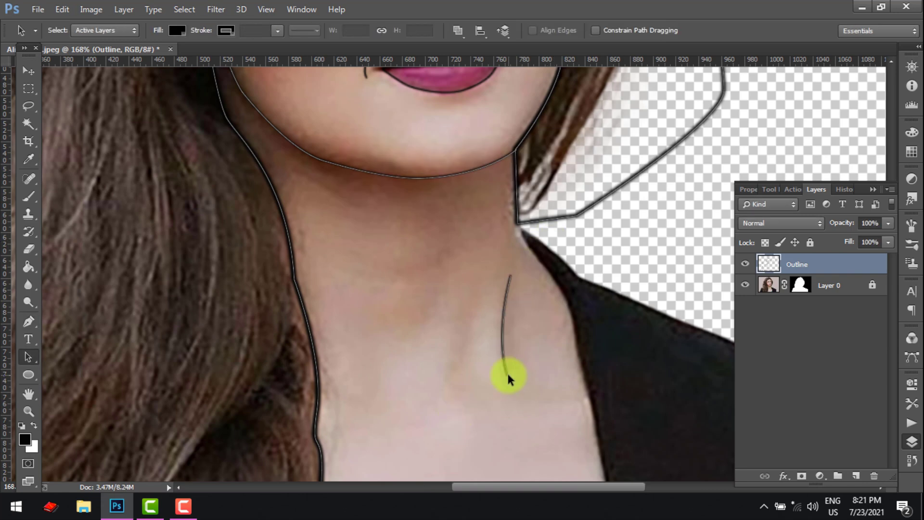
Trace and stroke two more neck creases, a straight one and a curved one, to the left of the first crease.
left_click(477, 290)
left_click(453, 380)
right_click(466, 366)
left_click(498, 357, "ctrl")
left_click(440, 261)
left_click_drag(416, 336, 408, 343)
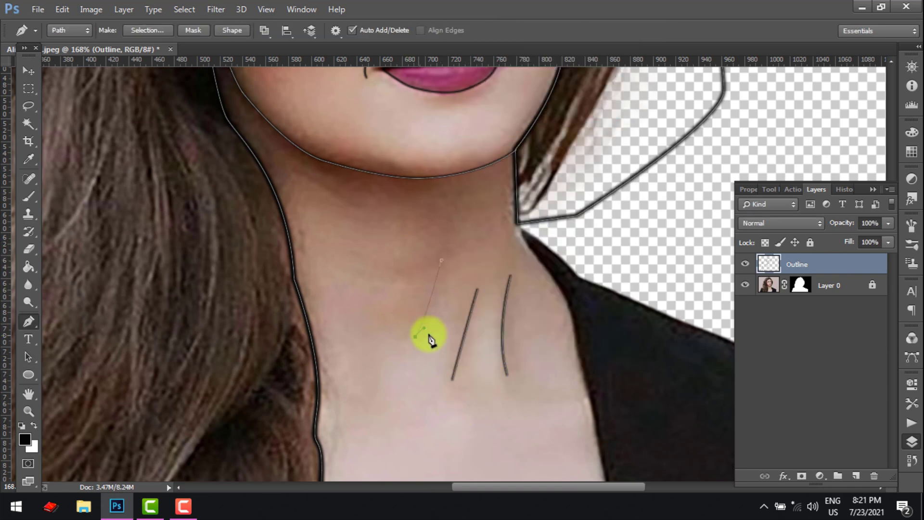
right_click(456, 163)
left_click(545, 253)
key("Return")
key("a")
scroll(523, 361, "down", 2)
left_click_drag(445, 254, 452, 309)
scroll(453, 310, "up", 1)
scroll(473, 189, "up", 1)
left_click(436, 132)
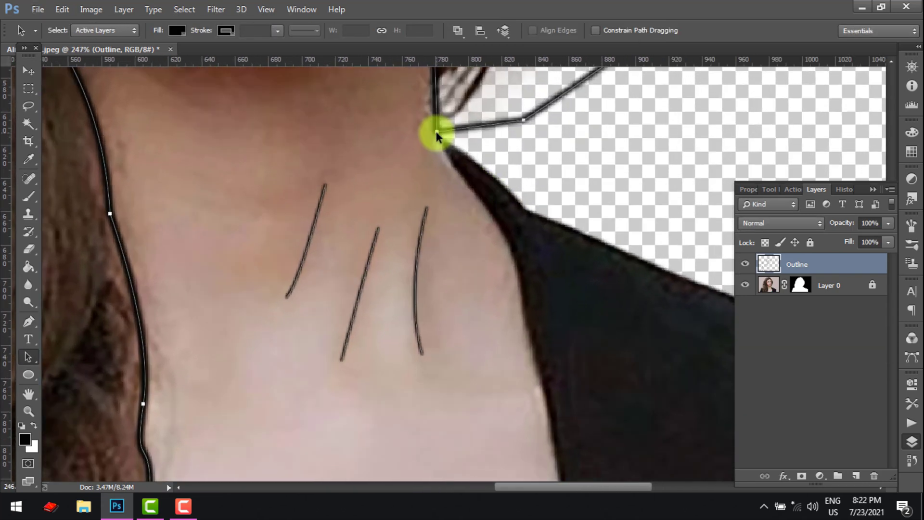
scroll(457, 153, "up", 1)
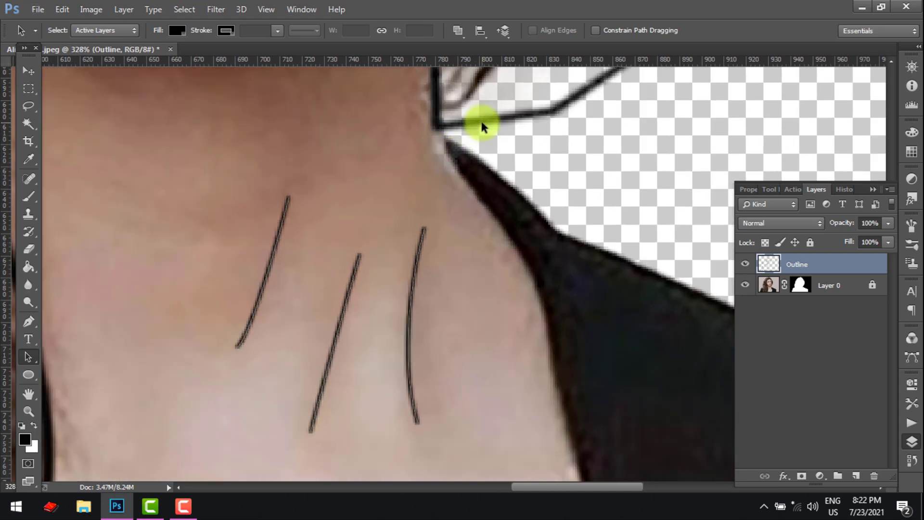
key("v")
key("ctrl+d")
left_click(511, 155)
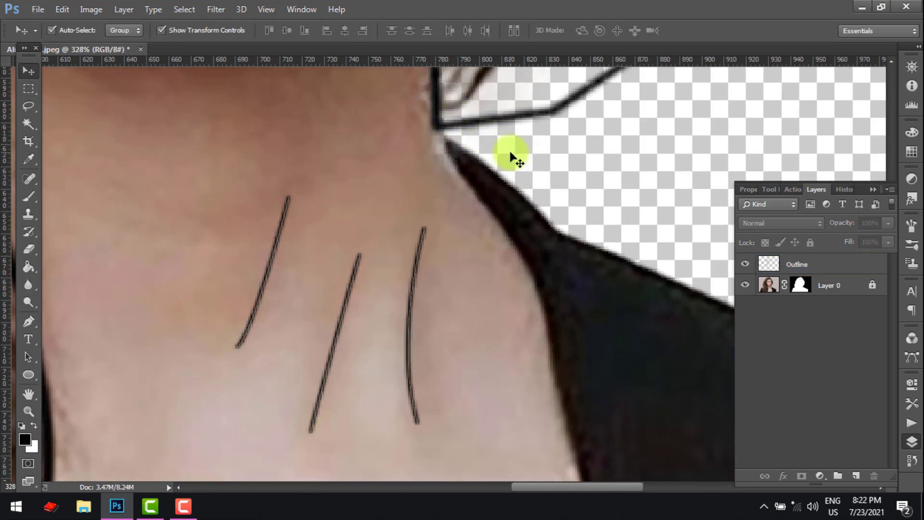
Trace a path from the neck's right-hand base down the jacket's inner edge and along the blue top's neckline to the image bottom.
key("p")
left_click(446, 140)
left_click_drag(528, 260, 544, 291)
left_click(528, 260, "alt")
left_click_drag(475, 229, 414, 77)
left_click_drag(513, 260, 528, 301)
left_click(513, 260, "alt")
scroll(513, 260, "down", 5)
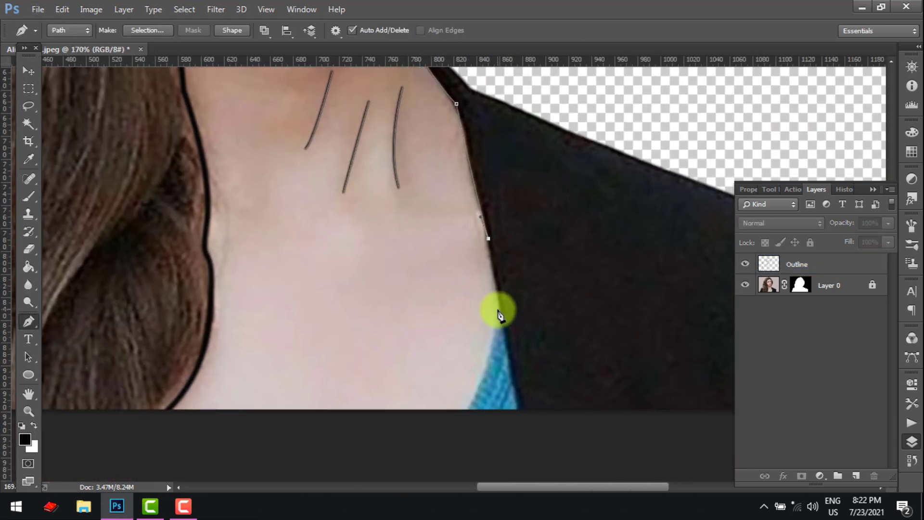
left_click(500, 309)
scroll(429, 355, "up", 1)
Make the Outline layer active and stroke the neckline path on it.
right_click(435, 337)
left_click(797, 264)
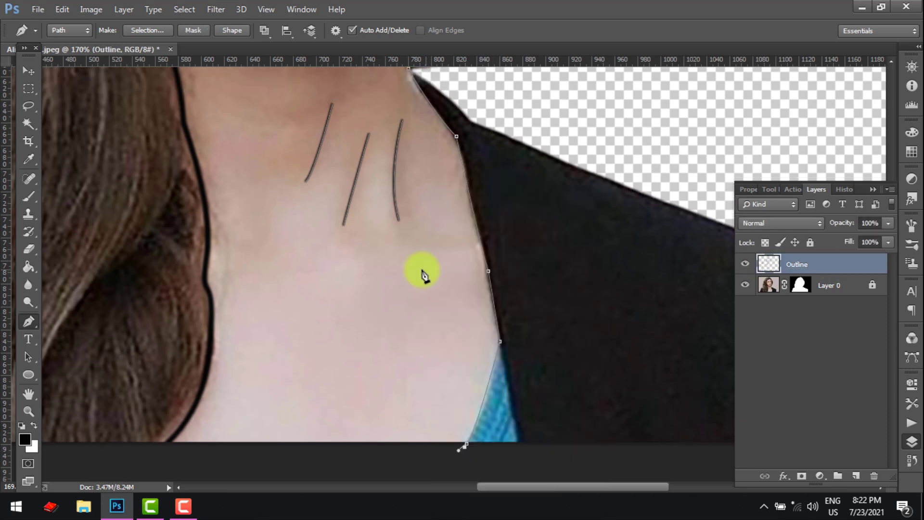
right_click(423, 273)
left_click(456, 256)
left_click(506, 254)
Trace the blue top's jacket-side edge and its bottom edge as a path, stroke it, and deselect the path.
scroll(512, 434, "up", 3)
key("Escape")
left_click(502, 305)
left_click(527, 439)
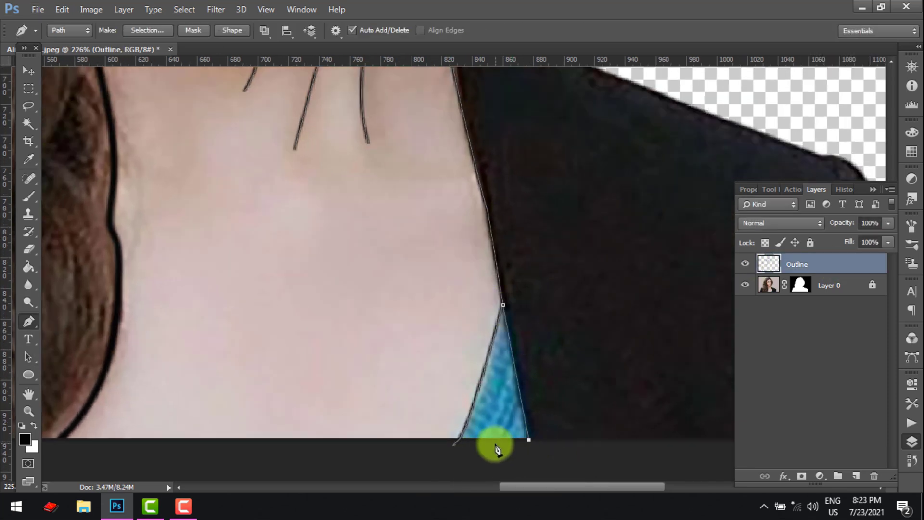
left_click(459, 439)
right_click(490, 407)
left_click(565, 166)
key("Return")
left_click(593, 370, "ctrl")
Trace the right-hand jacket outline from the neck over the shoulder, down the sleeve, and along the image bottom to the blue top.
left_click_drag(594, 370, 354, 378)
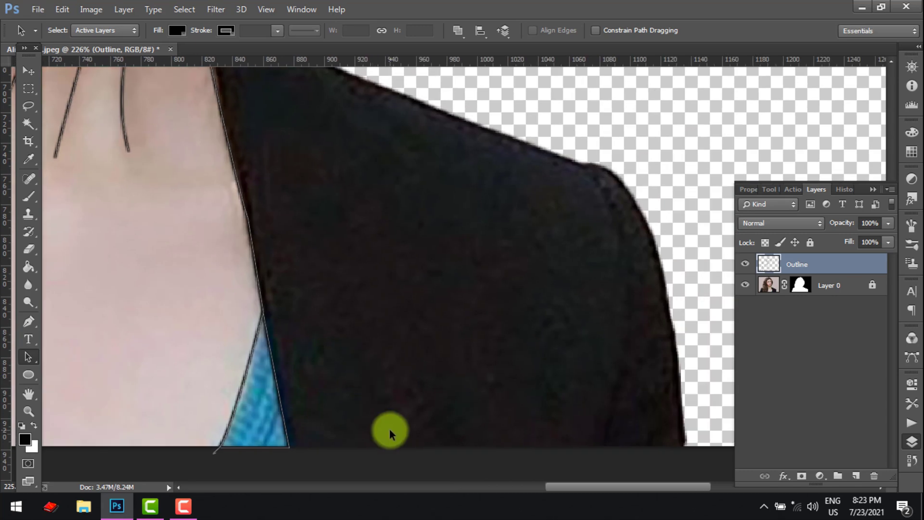
left_click_drag(457, 190, 458, 329)
key("p")
left_click(141, 90)
left_click_drag(224, 164, 240, 195)
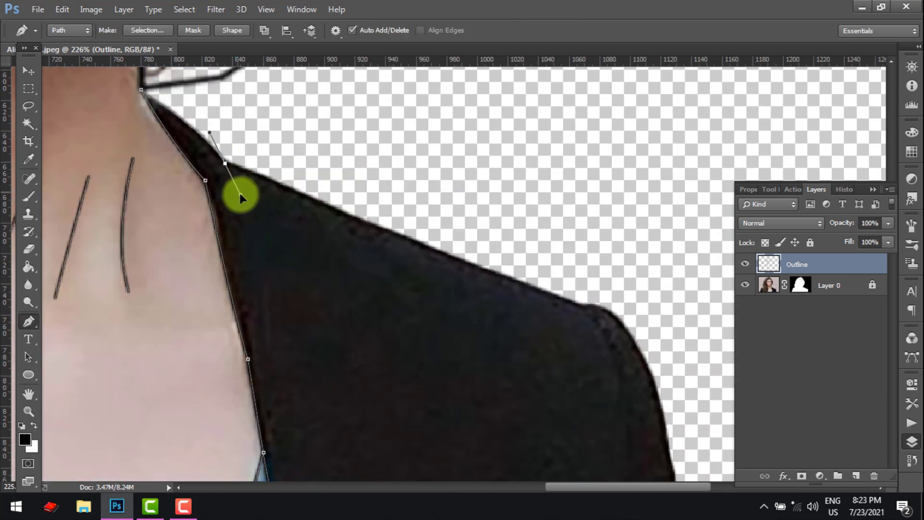
left_click(577, 304)
left_click_drag(635, 341, 654, 383)
left_click(634, 341, "alt")
left_click_drag(664, 420, 666, 449)
left_click(664, 421, "alt")
scroll(667, 428, "down", 4)
left_click(685, 414)
left_click(290, 417)
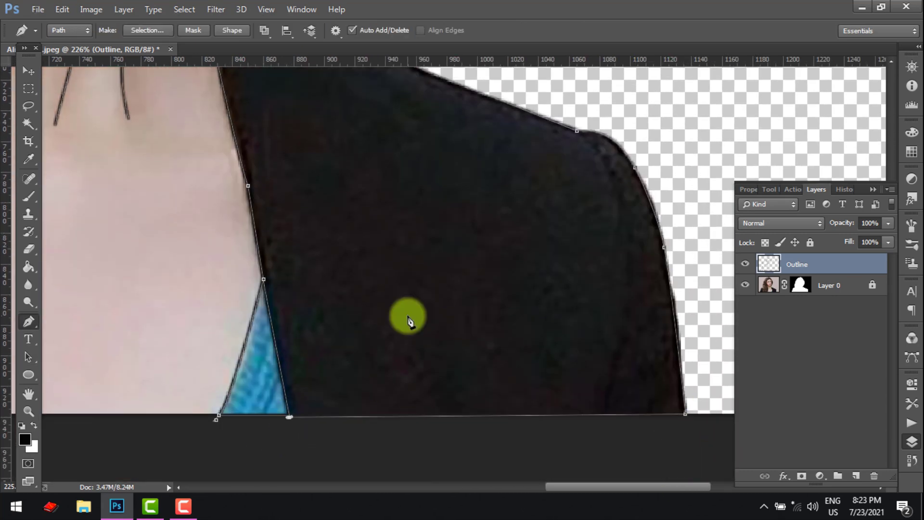
Stroke the right-hand jacket outline path on the Outline layer.
right_click(407, 316)
left_click(445, 252)
left_click(536, 171)
Trace the left-hand jacket from the bottom hair edge around the sleeve and shoulder up to the hair, and stroke the path.
scroll(534, 192, "down", 8)
scroll(228, 476, "up", 4)
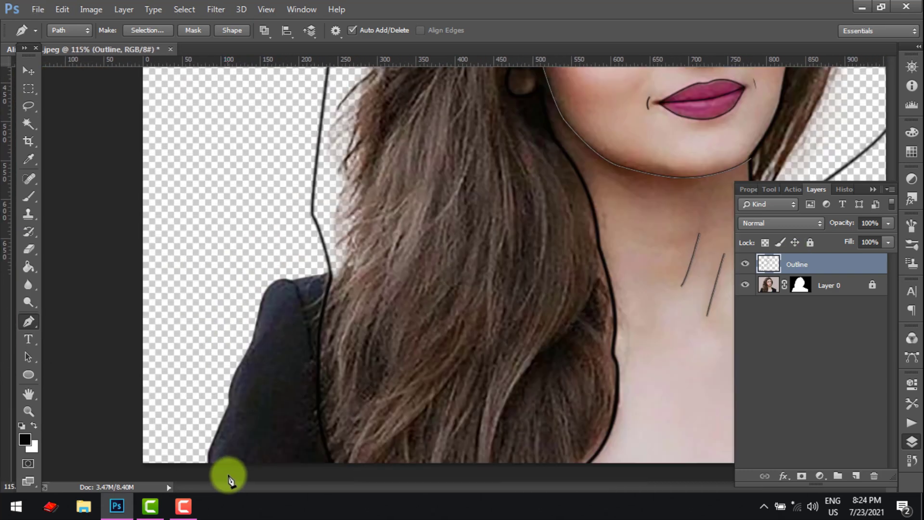
scroll(228, 476, "up", 3)
scroll(235, 448, "down", 2)
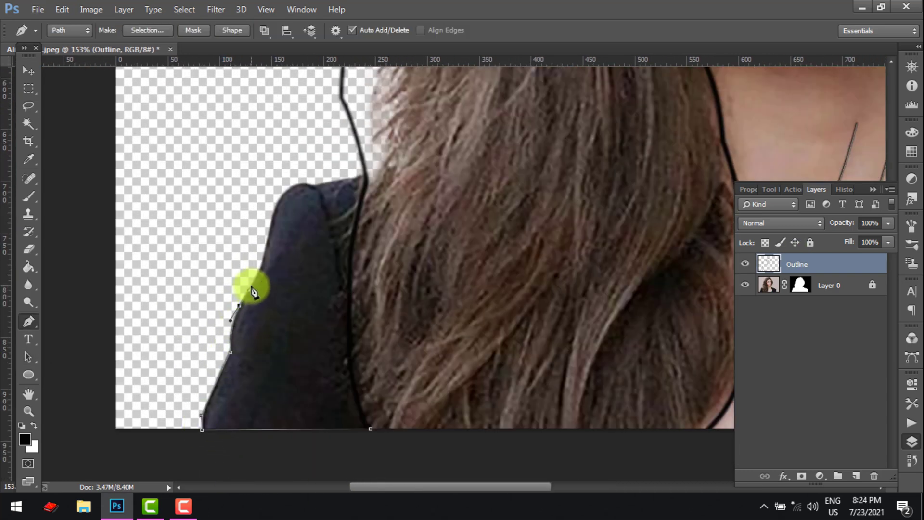
right_click(338, 231)
left_click(377, 251)
left_click(538, 174)
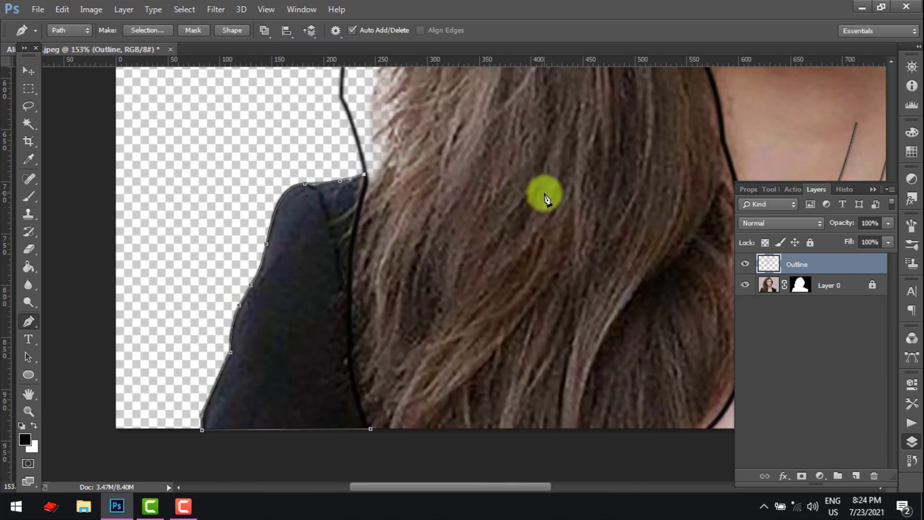
Trace the sleeve seam as a curve from the left-hand shoulder down toward the hair edge and stroke it.
key("a")
scroll(342, 247, "up", 4)
key("p")
left_click(279, 174)
left_click_drag(320, 309, 327, 353)
right_click(295, 270)
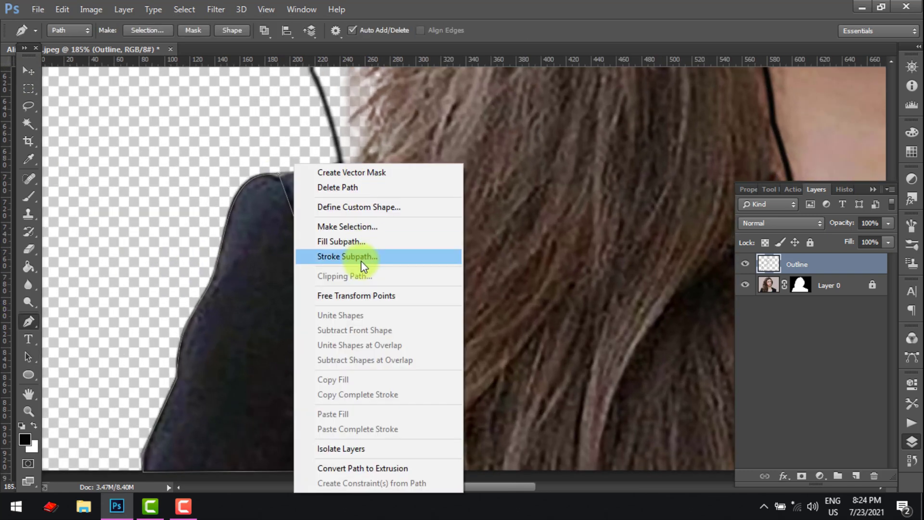
left_click(362, 259)
key("Return")
key("a")
Start a closer-fitting hair outline path at the right-hand neck base and trace it up the hair's right edge to forehead level.
scroll(300, 311, "down", 1)
scroll(305, 267, "down", 7)
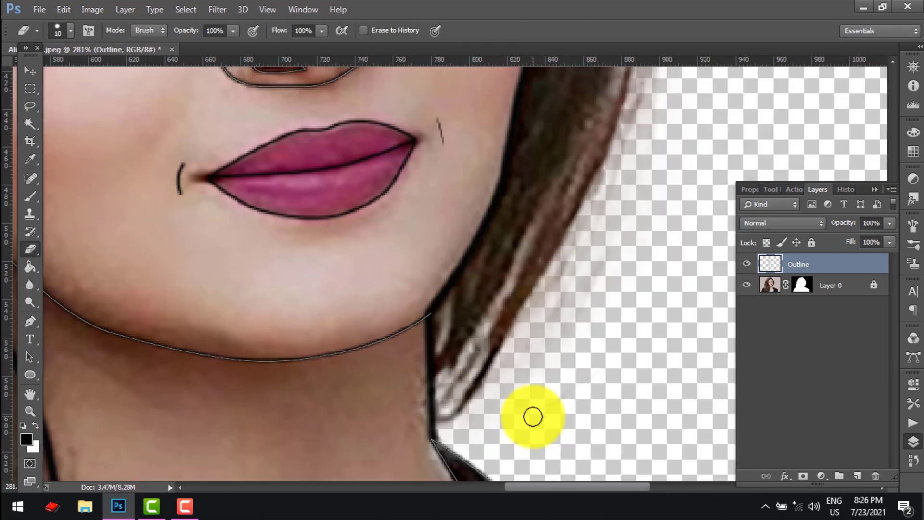
left_click(435, 423)
left_click(480, 383)
left_click(503, 339)
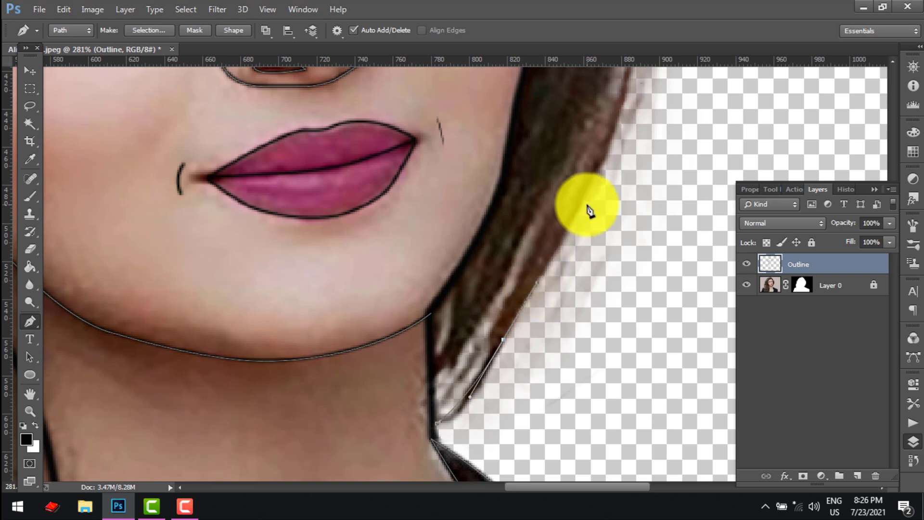
left_click_drag(594, 175, 407, 298)
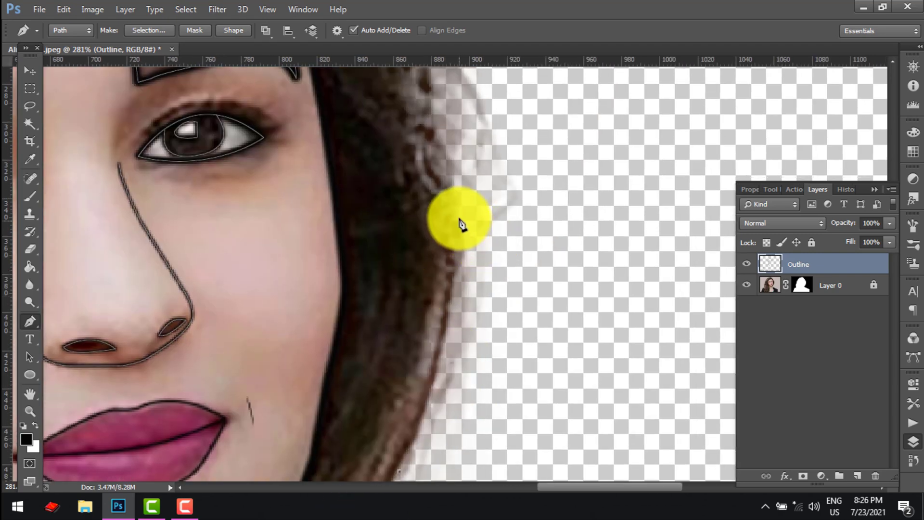
left_click_drag(439, 140, 524, 448)
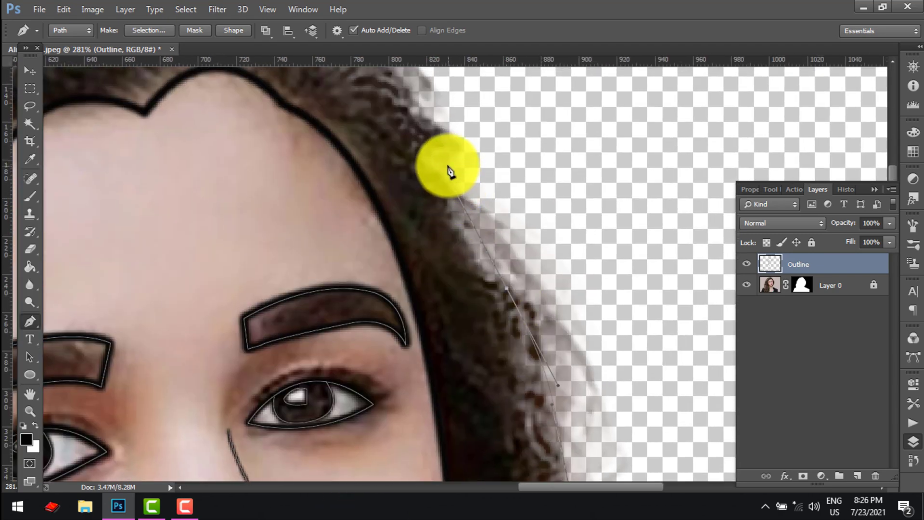
Continue the hair outline path up to the crown, adding pointed strand curves that dip into the hair.
left_click_drag(282, 130, 501, 495)
left_click_drag(516, 342, 463, 309)
left_click_drag(368, 185, 230, 162)
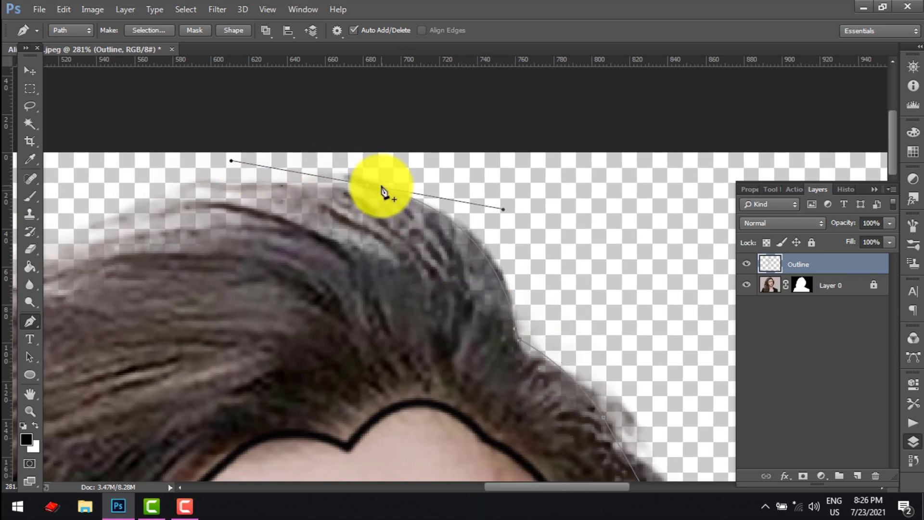
left_click(368, 185, "alt")
left_click_drag(445, 269, 459, 303)
left_click(445, 269, "alt")
left_click_drag(333, 185, 290, 176)
left_click(333, 186, "alt")
left_click_drag(405, 256, 415, 271)
left_click(404, 256, "alt")
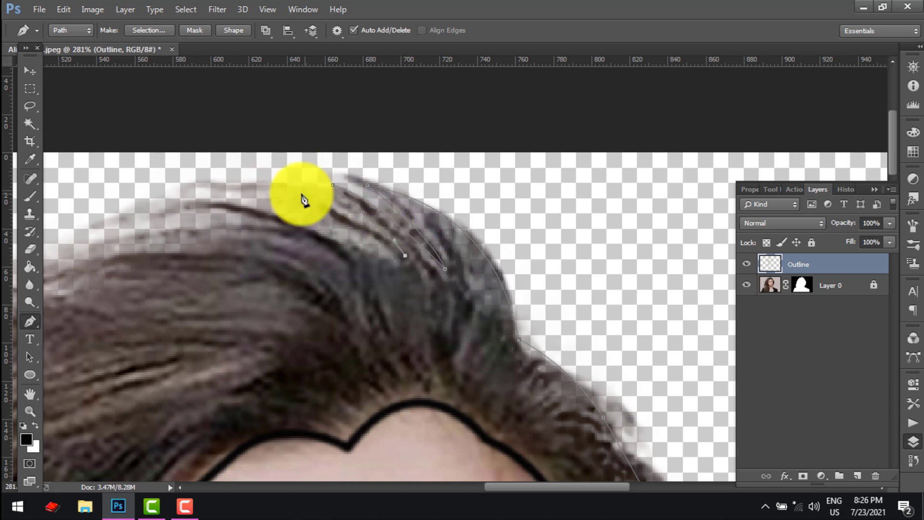
Extend the hair outline path across the top of the head and down the left-hand edge to the stray strands at eye level.
left_click_drag(260, 187, 230, 188)
left_click(261, 187, "alt")
left_click_drag(81, 238, 54, 259)
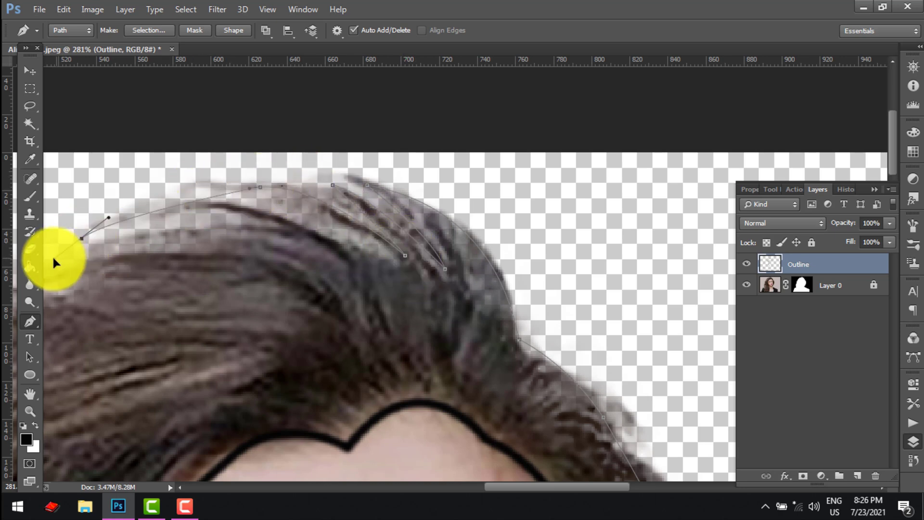
left_click_drag(144, 328, 551, 315)
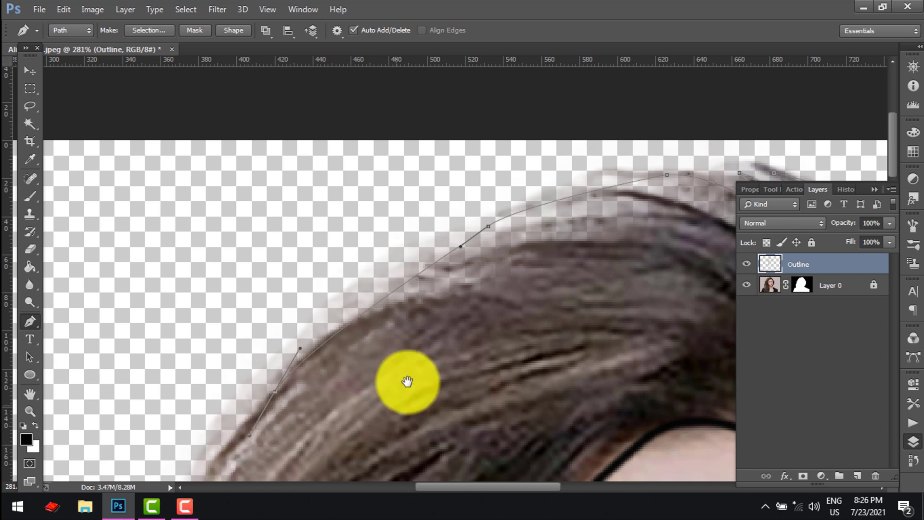
scroll(406, 380, "down", 3)
left_click_drag(214, 386, 185, 437)
left_click_drag(307, 433, 373, 233)
left_click_drag(174, 338, 155, 372)
left_click(146, 423)
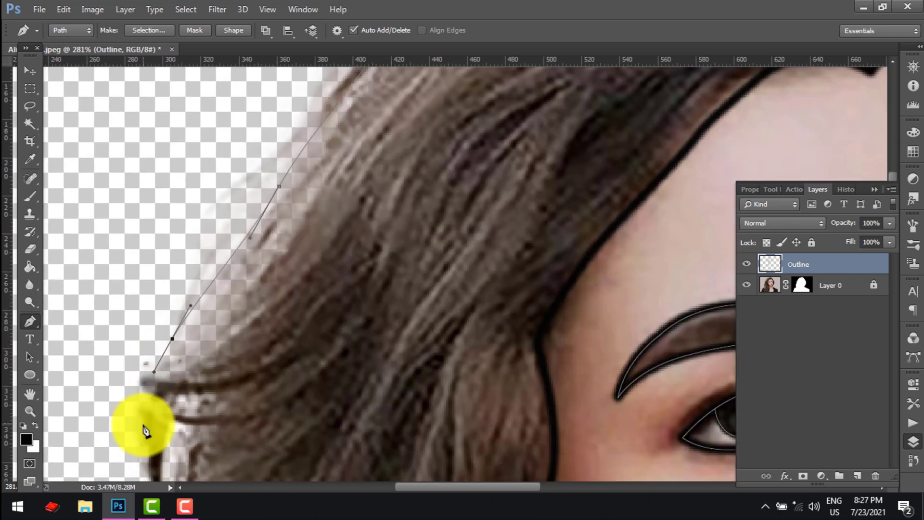
Trace the rest of the left-hand hair edge down to the jacket shoulder and end the path there.
left_click_drag(283, 427, 342, 235)
left_click(217, 320)
left_click_drag(197, 402, 186, 428)
left_click_drag(329, 402, 481, 119)
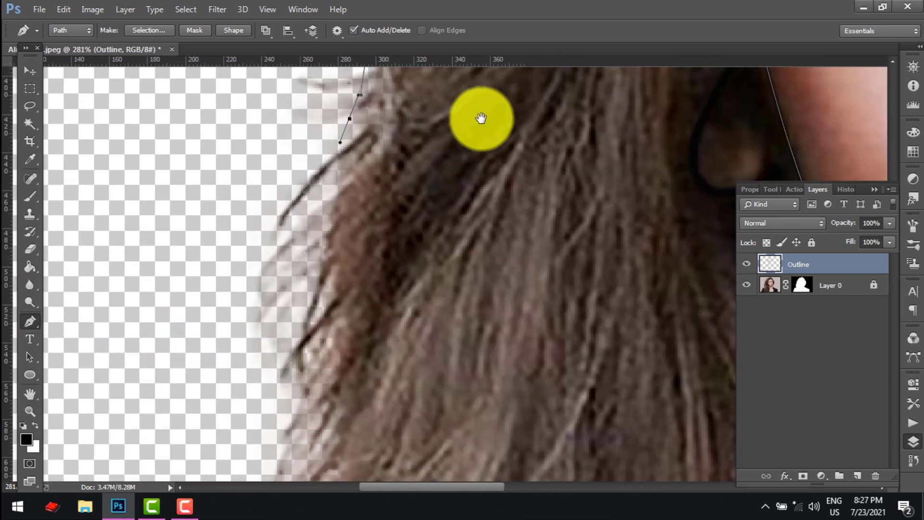
left_click_drag(308, 320, 287, 396)
left_click_drag(287, 433, 287, 438)
left_click_drag(407, 415, 470, 191)
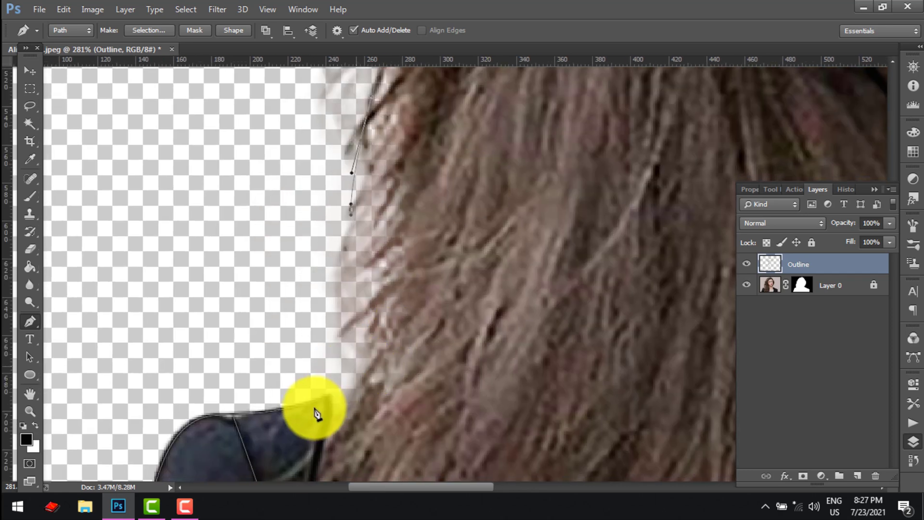
left_click(328, 398)
Stroke the hair outline path on the Outline layer and deselect the path.
right_click(396, 365)
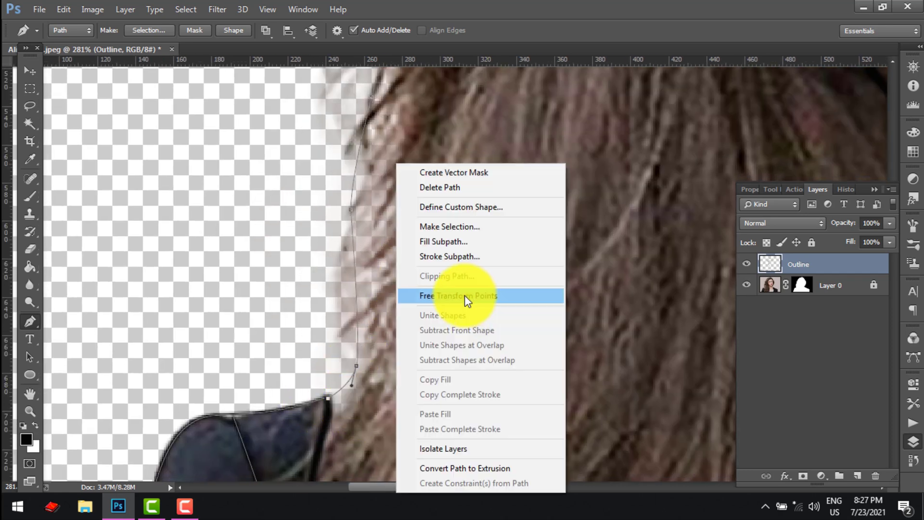
left_click(475, 256)
left_click(575, 174)
scroll(572, 284, "down", 5)
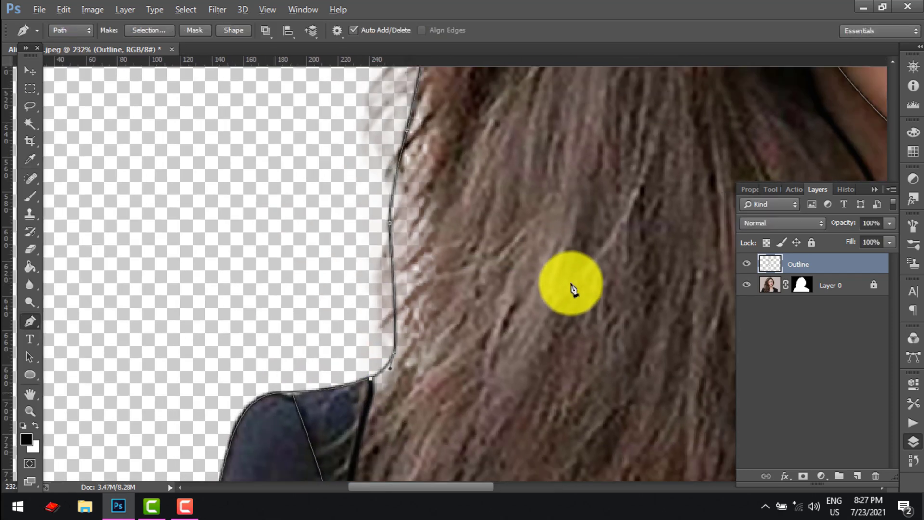
scroll(568, 263, "down", 3)
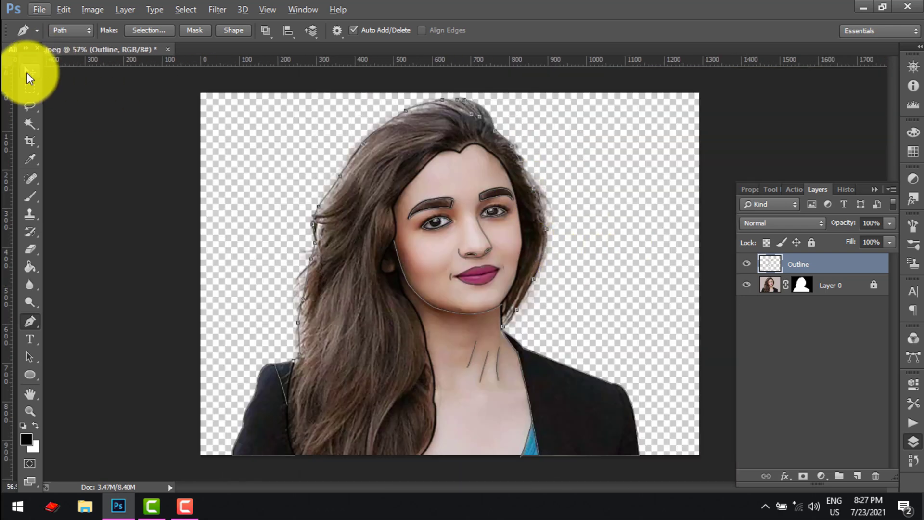
left_click(36, 130)
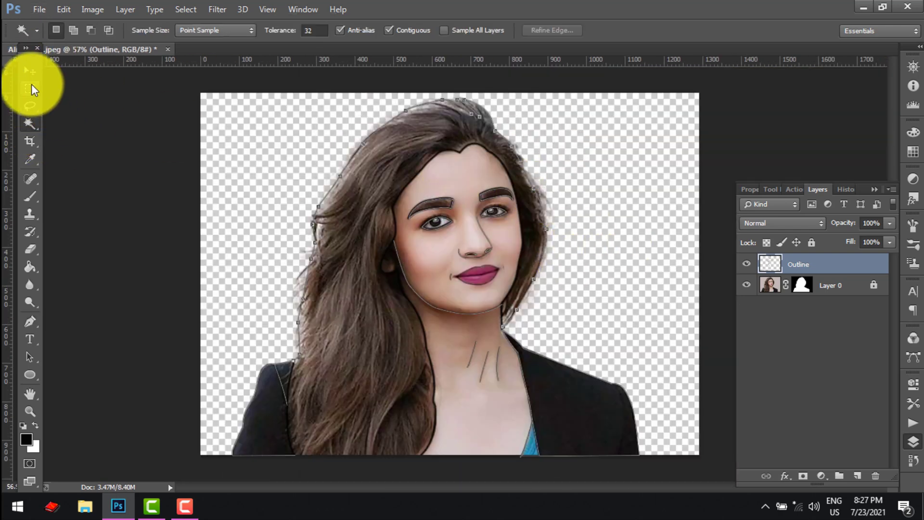
left_click(30, 357)
left_click(164, 276)
Create a new layer above Outline and name it Hair.
left_click(32, 126)
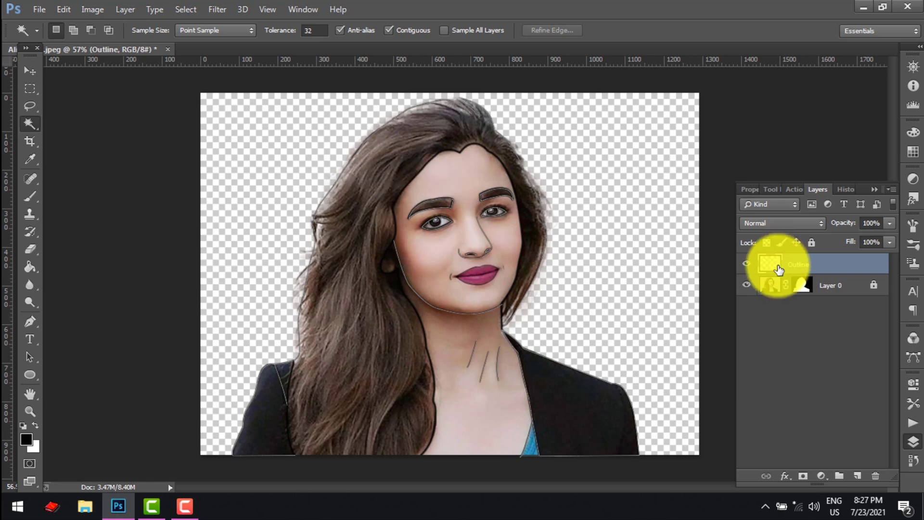
key("ctrl+shift+alt+n")
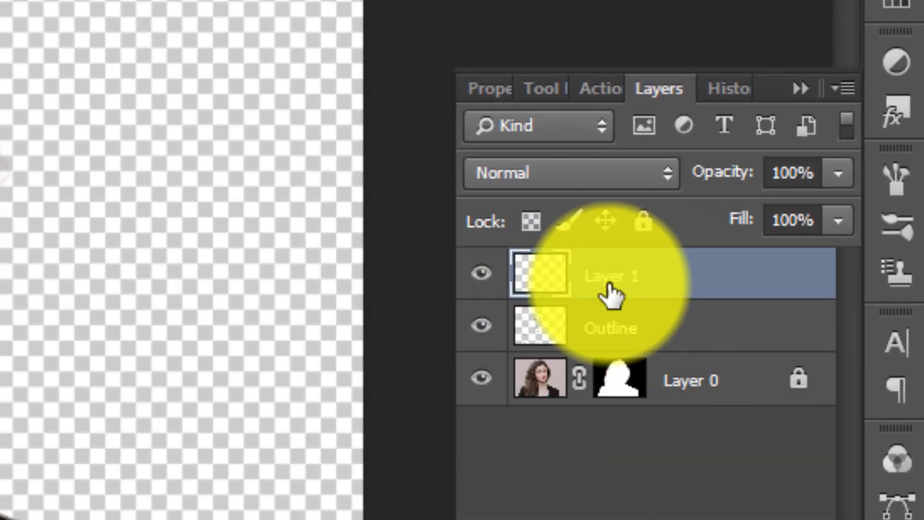
double_click(609, 284)
type("Hair")
key("Return")
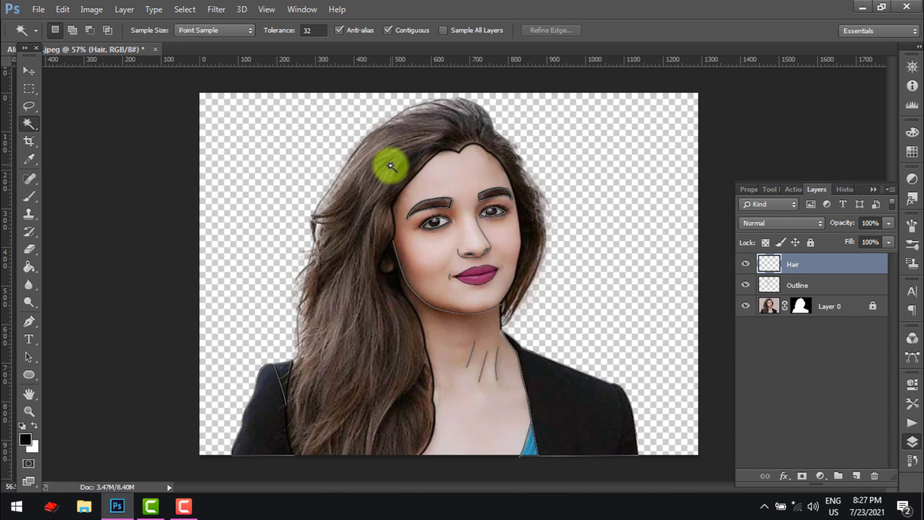
Select the enclosed hair area from the Outline layer with the Magic Wand.
left_click(813, 284)
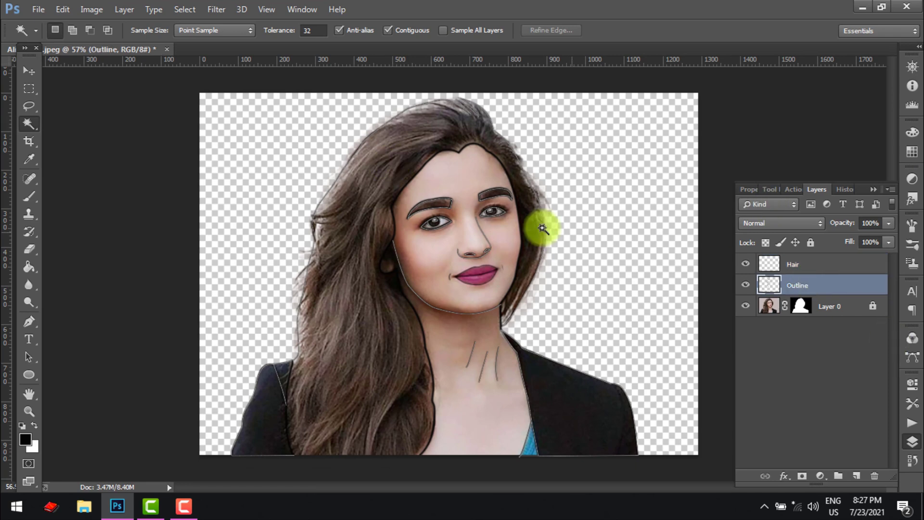
left_click(412, 152)
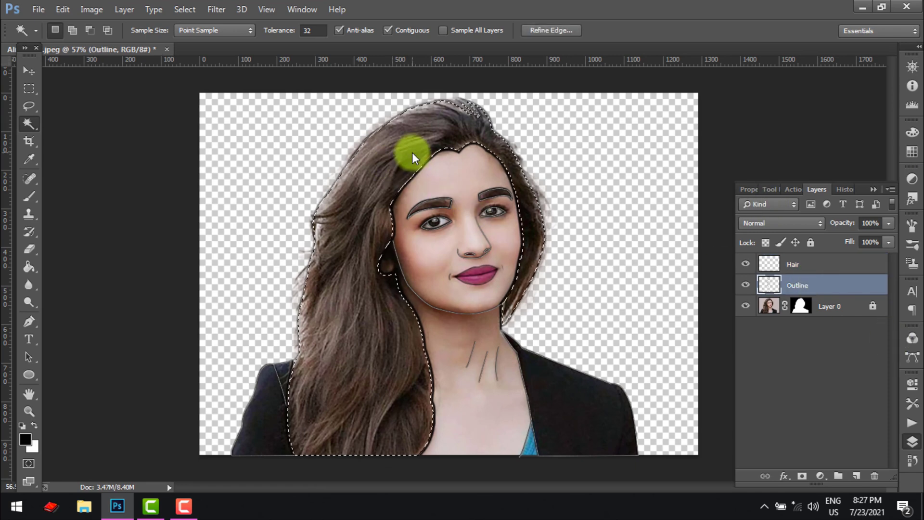
scroll(351, 323, "up", 4)
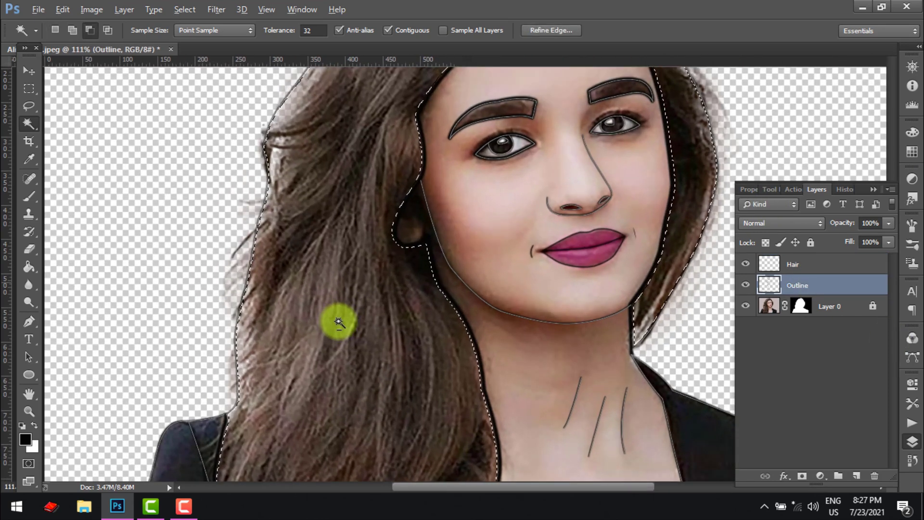
Sample a mid-brown from the hair and fill the selected hair area with it on the Hair layer using the Paint Bucket.
key("g")
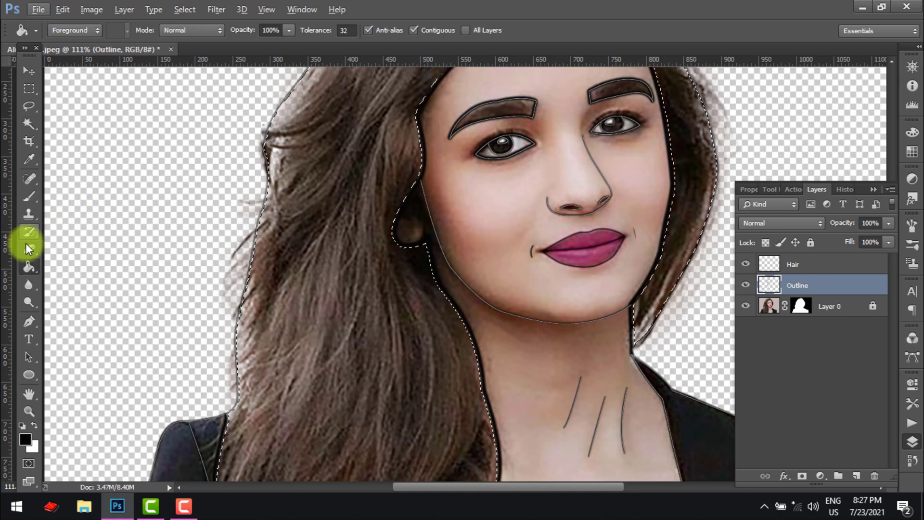
left_click(272, 359, "alt")
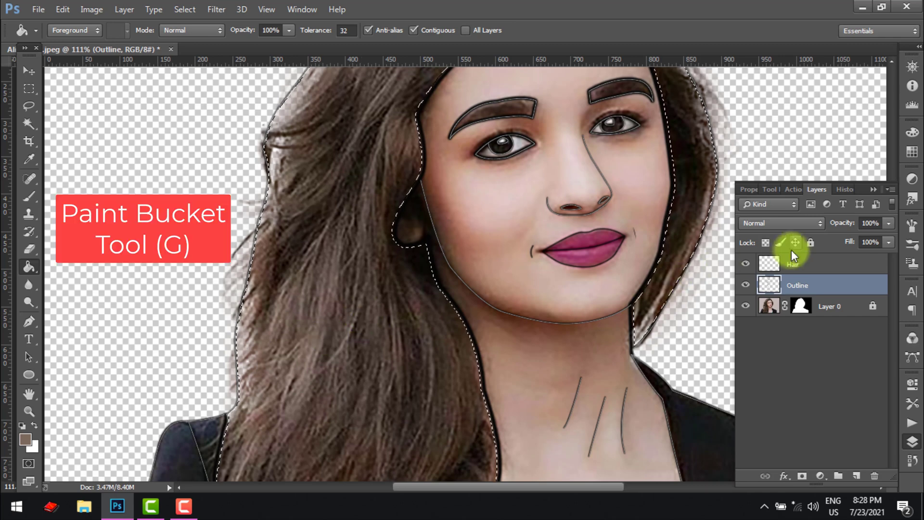
left_click(794, 264)
left_click(315, 282)
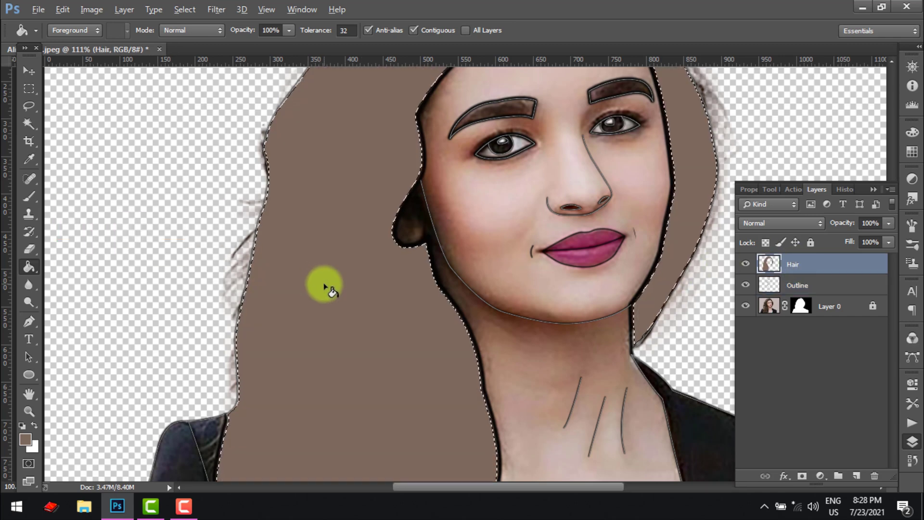
scroll(322, 281, "down", 4)
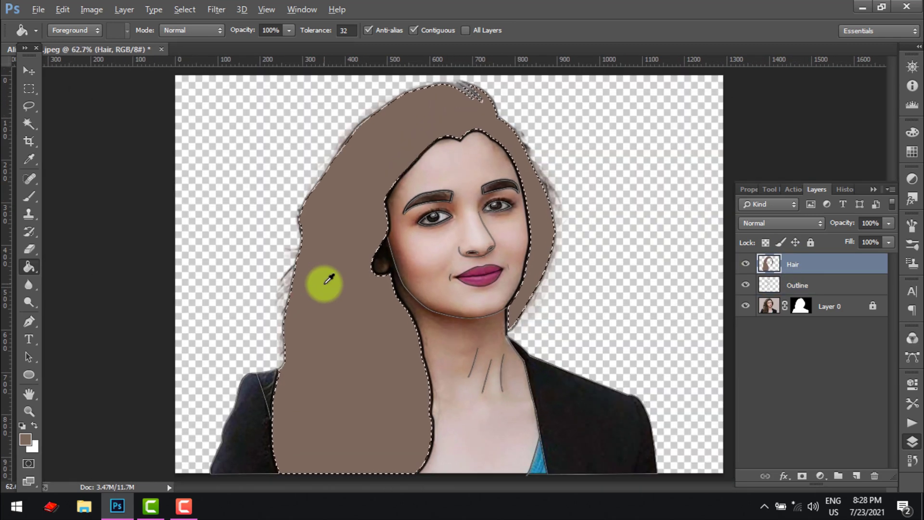
scroll(329, 280, "up", 1)
left_click(179, 513)
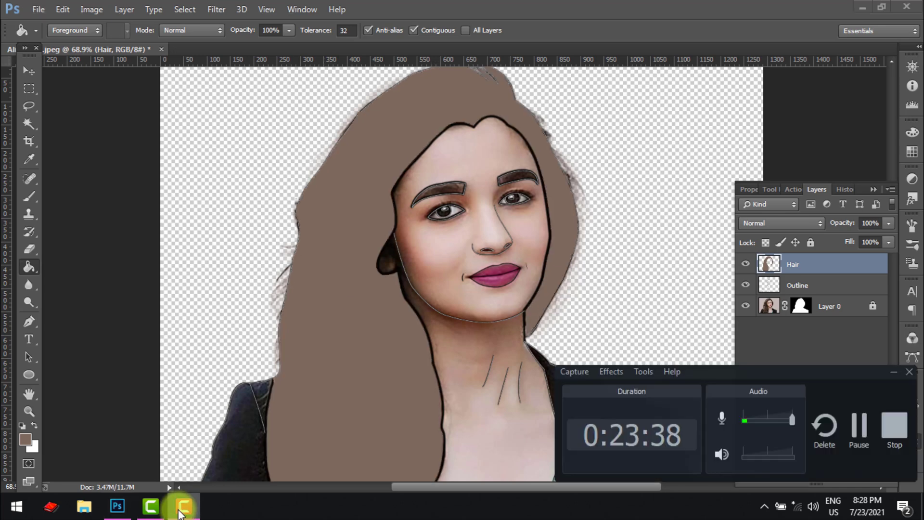
left_click(181, 511)
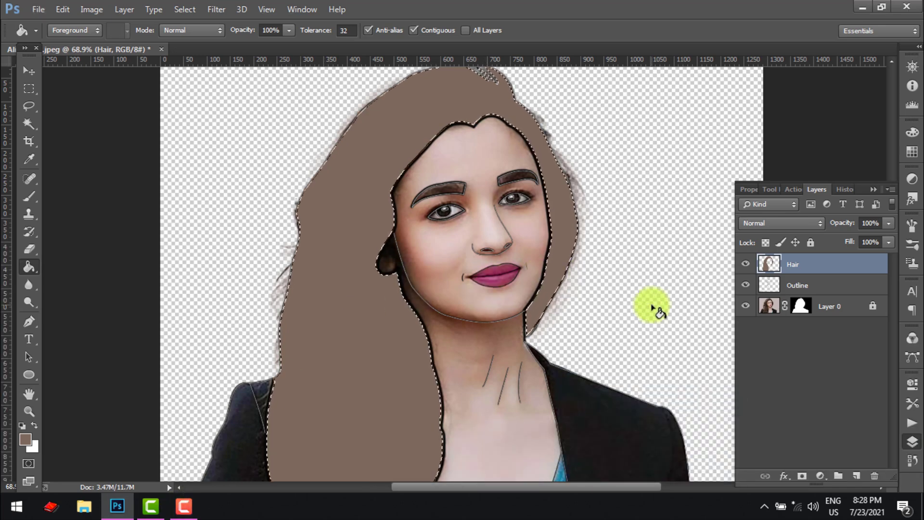
Create a new layer named Face above Hair and select the enclosed face area from the Outline layer with the Magic Wand.
left_click(856, 476)
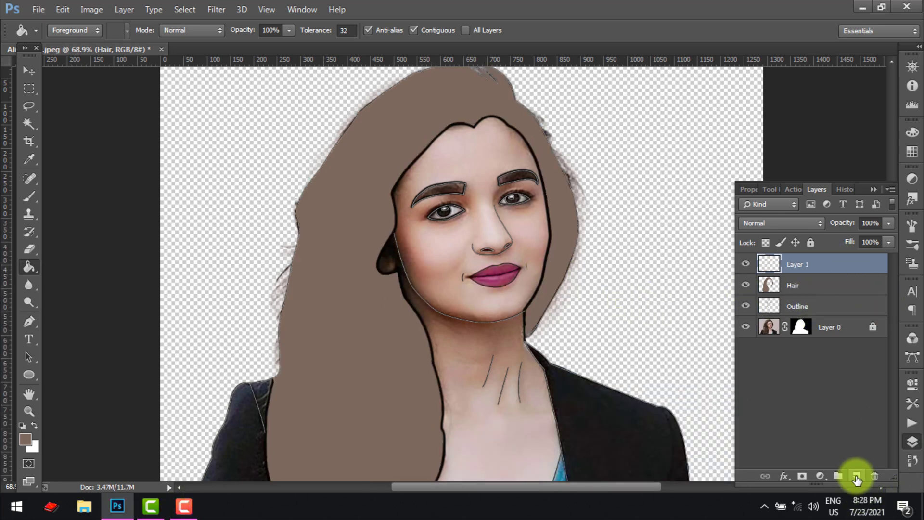
left_click(800, 307)
key("w")
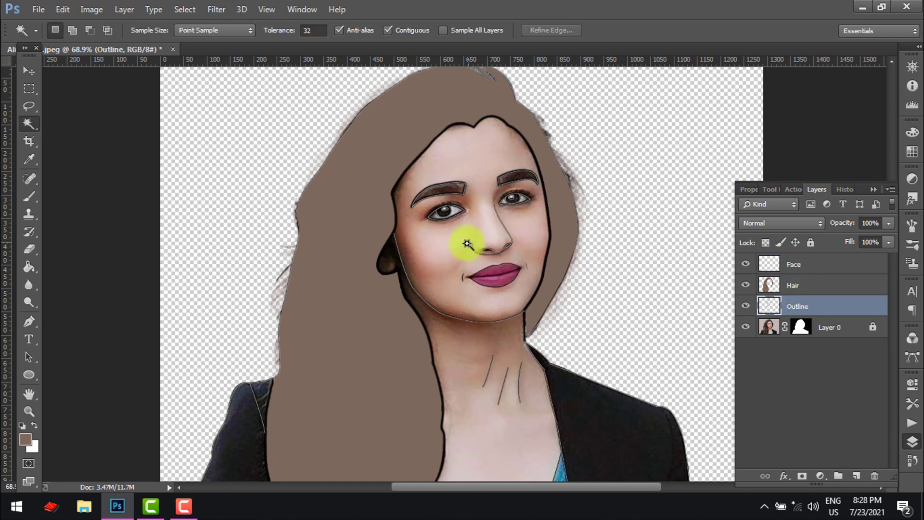
left_click(440, 255)
scroll(458, 248, "up", 3)
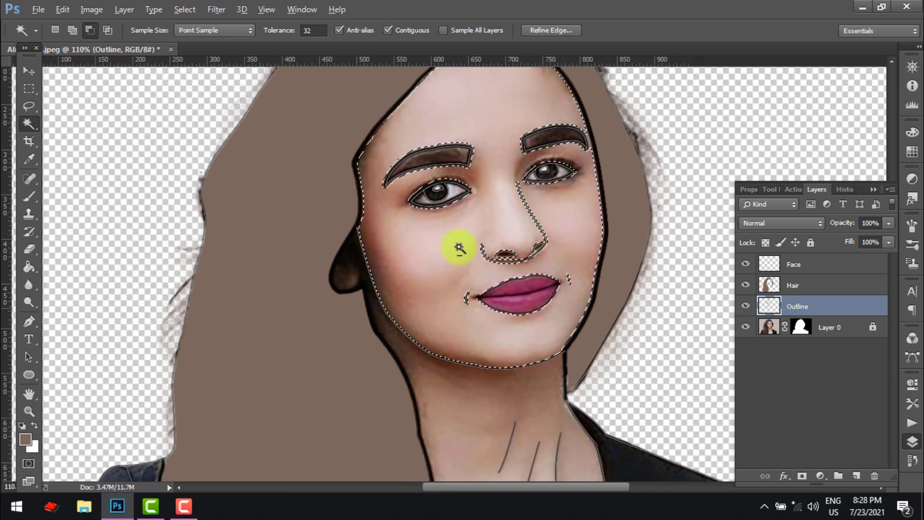
scroll(455, 248, "down", 2)
scroll(380, 328, "up", 5)
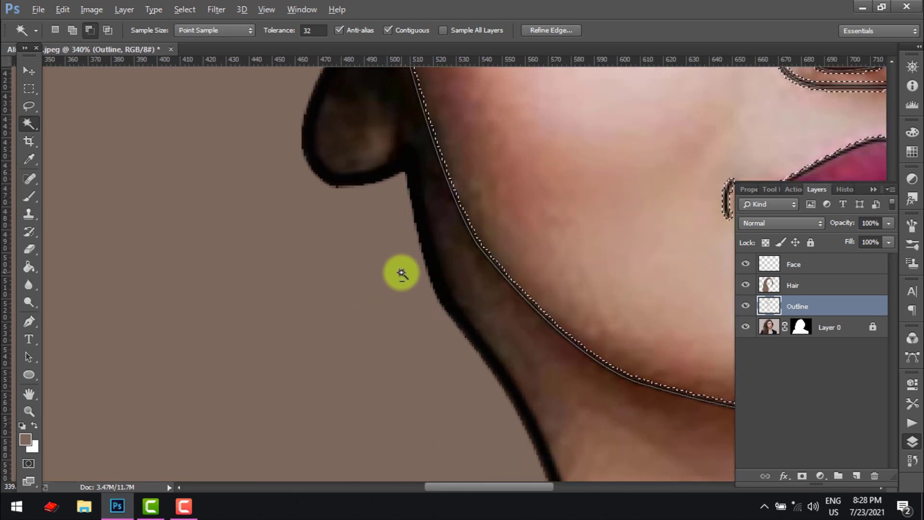
scroll(401, 273, "down", 4)
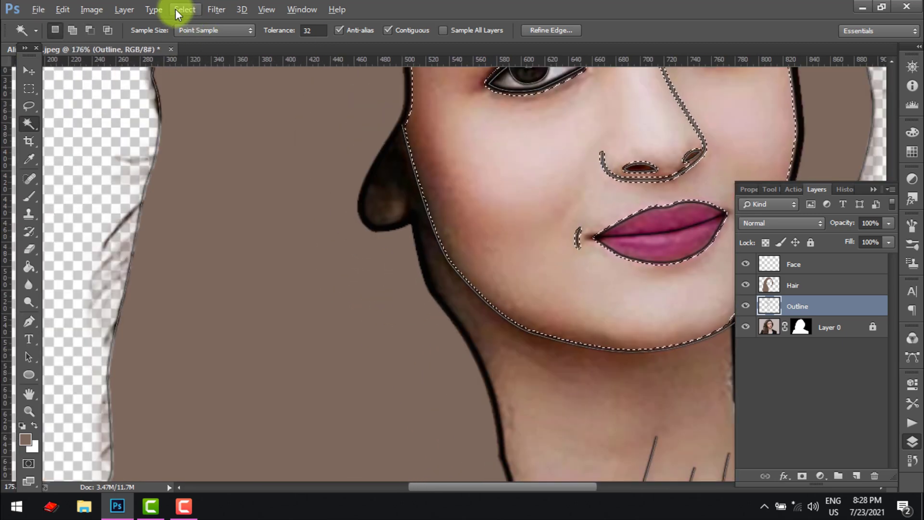
Expand the face selection by 1 pixel.
left_click(184, 9)
mouse_move(250, 173)
left_click(355, 190)
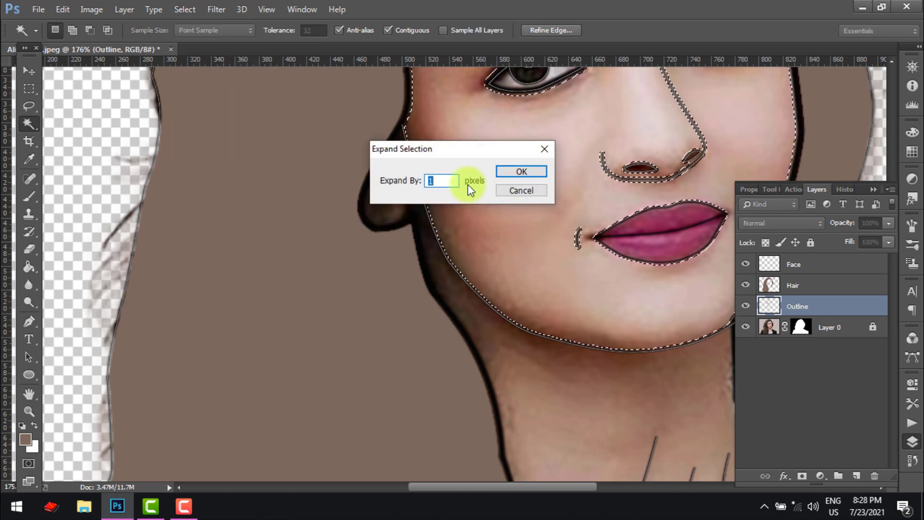
key("Return")
scroll(471, 278, "down", 2)
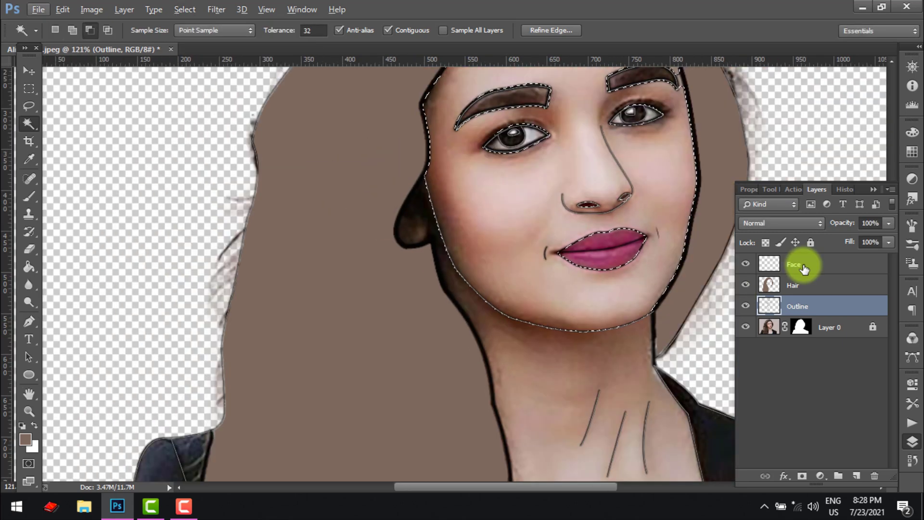
Fill the face selection on the Face layer with a light skin tone sampled from the cheek, and deselect.
left_click(804, 269)
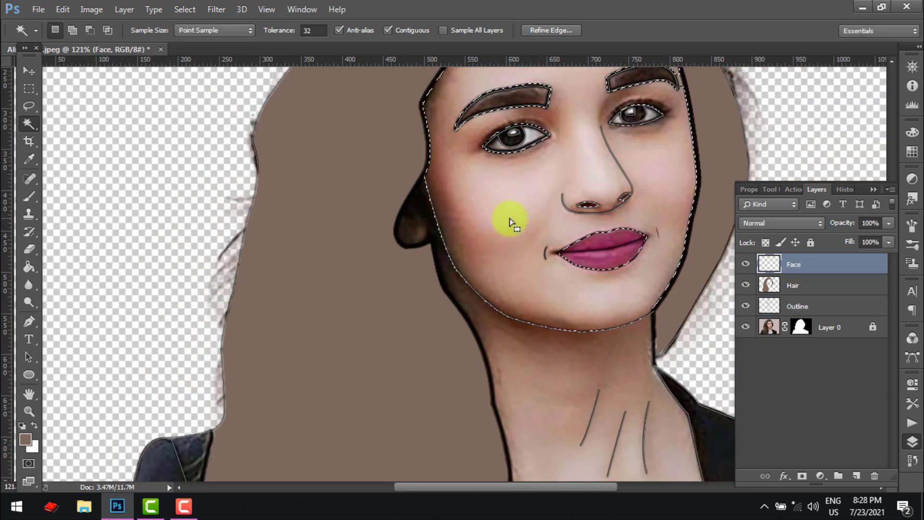
key("g")
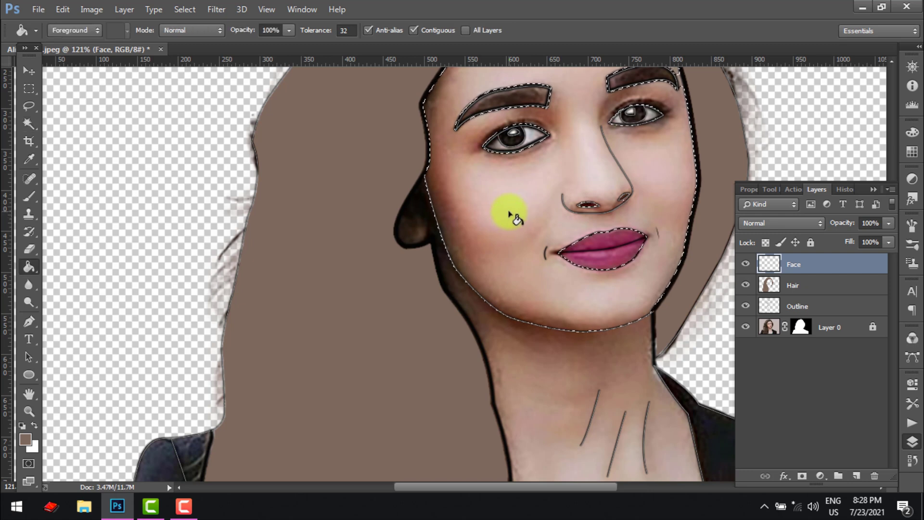
left_click(498, 211, "alt")
left_click(502, 208)
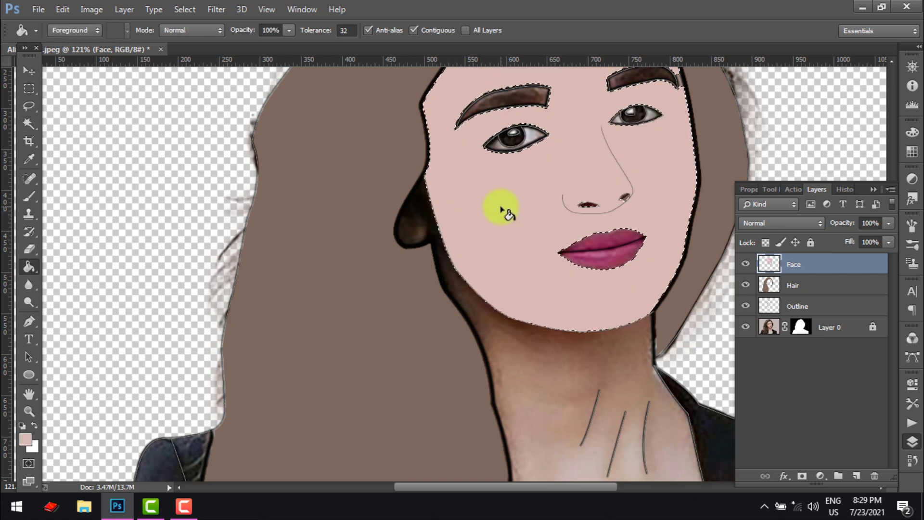
key("ctrl+d")
scroll(535, 150, "up", 1)
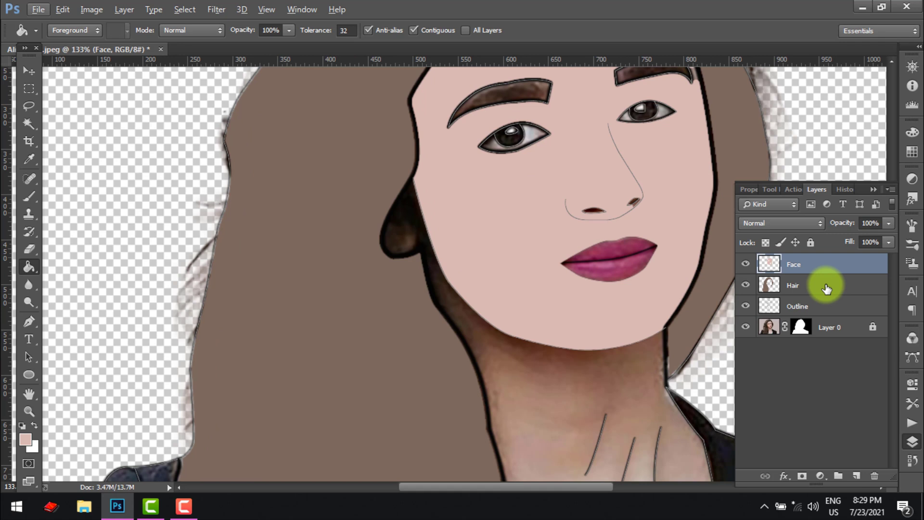
Create a new layer named Eye above Face and try filling the eye white with light grey sampled from it, undoing the fill.
left_click(856, 477)
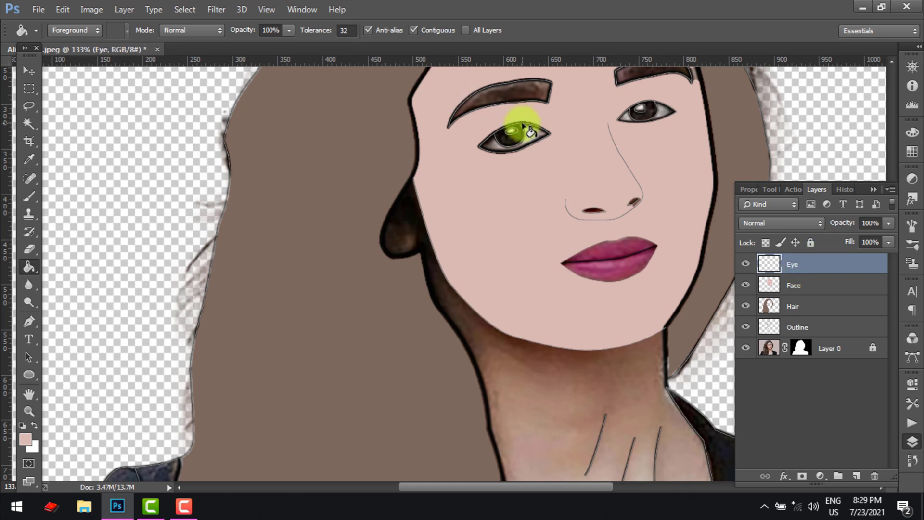
scroll(523, 126, "up", 10)
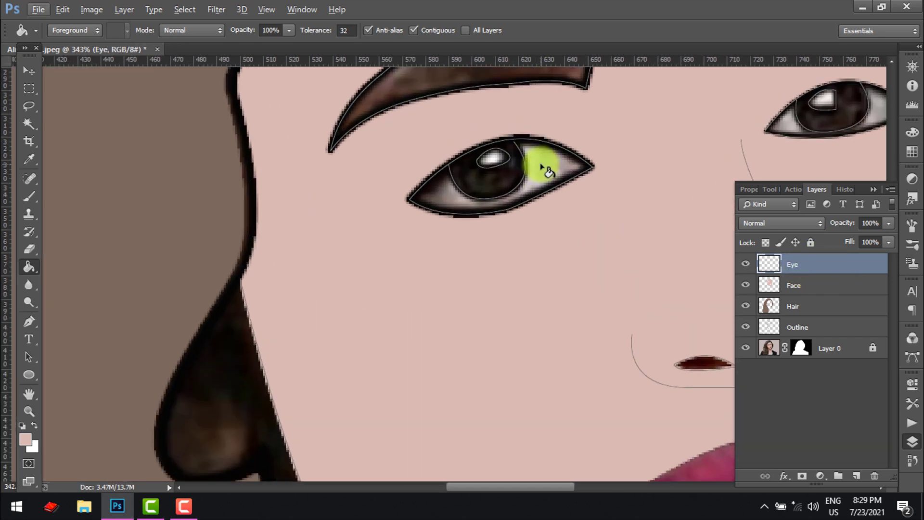
left_click(536, 165)
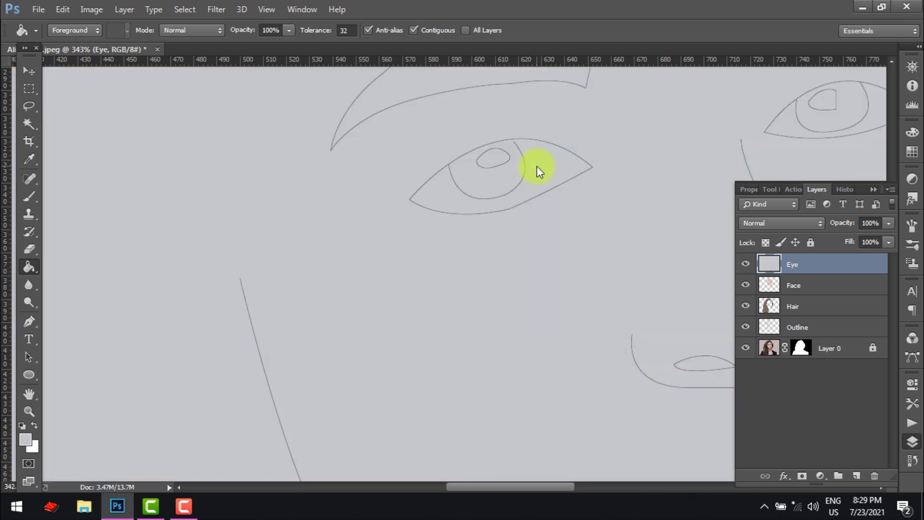
key("ctrl+z")
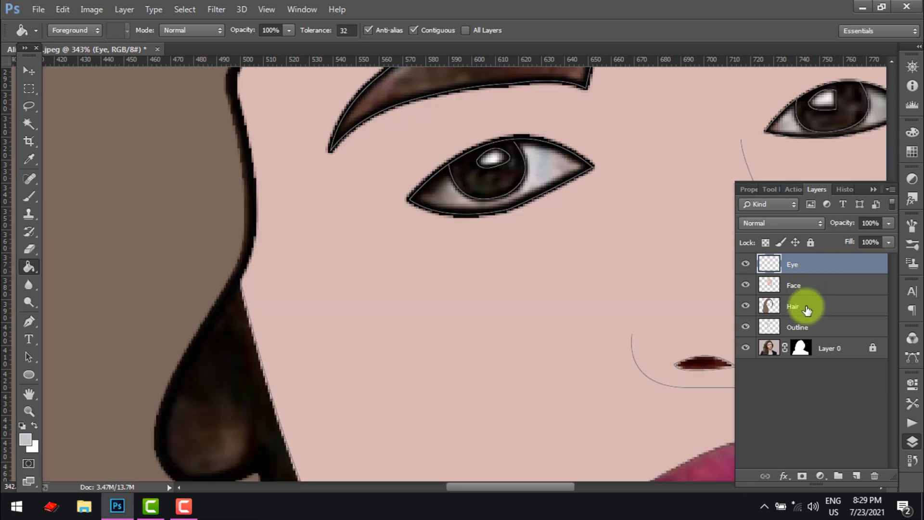
Try to select the white areas of the left-hand eye from the Outline layer with the Magic Wand.
left_click(802, 326)
key("w")
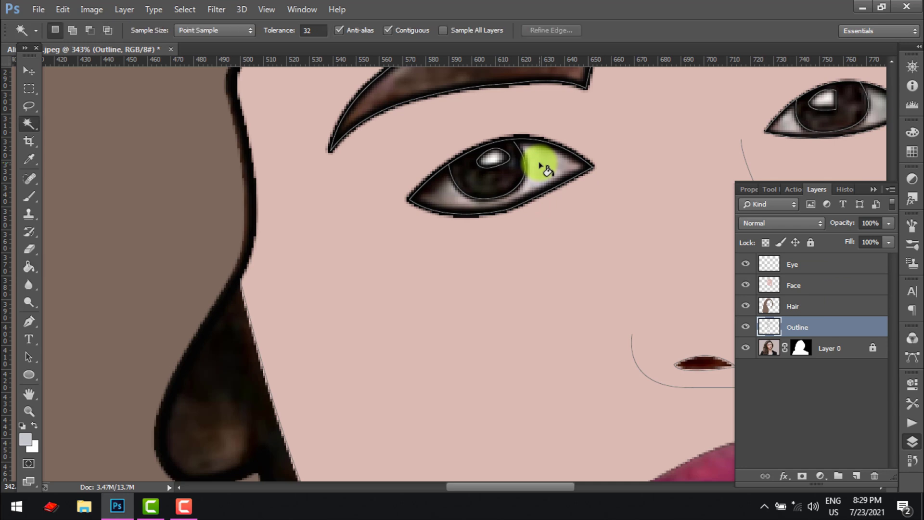
left_click(543, 164, "shift")
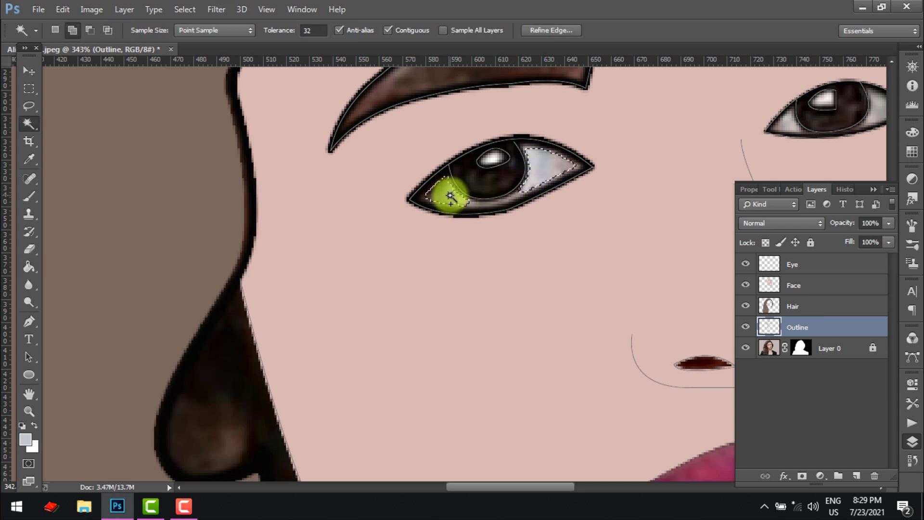
left_click(475, 203, "shift")
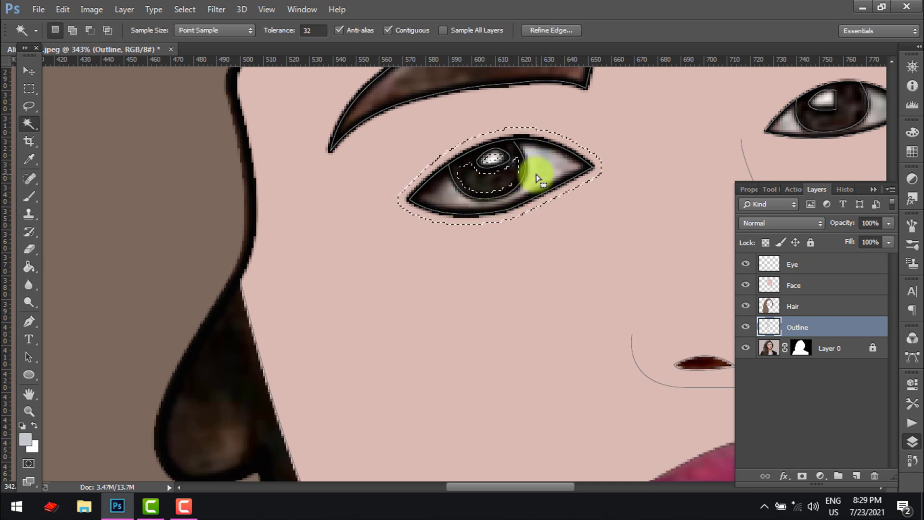
left_click(544, 167)
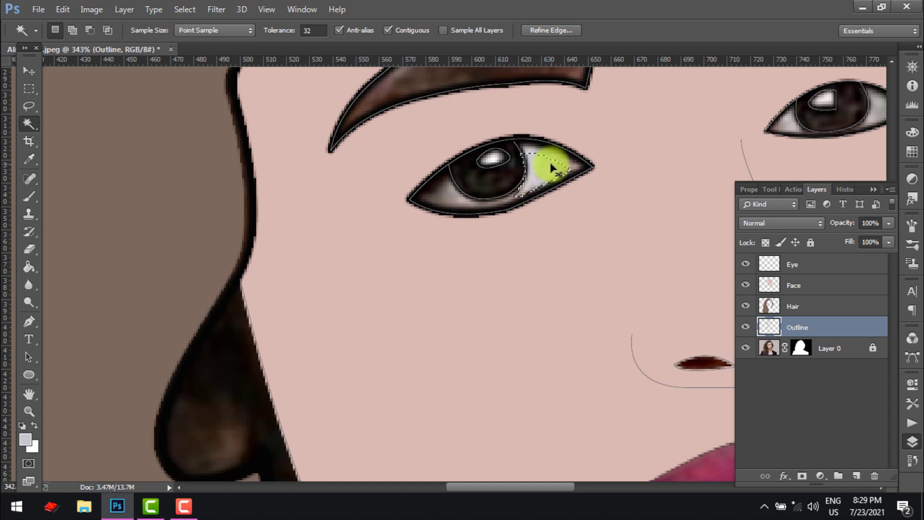
left_click(451, 197)
Try to select the left-hand eye's white with the Quick Selection tool at brush size 10, and clear the selection.
right_click(28, 124)
left_click(56, 122)
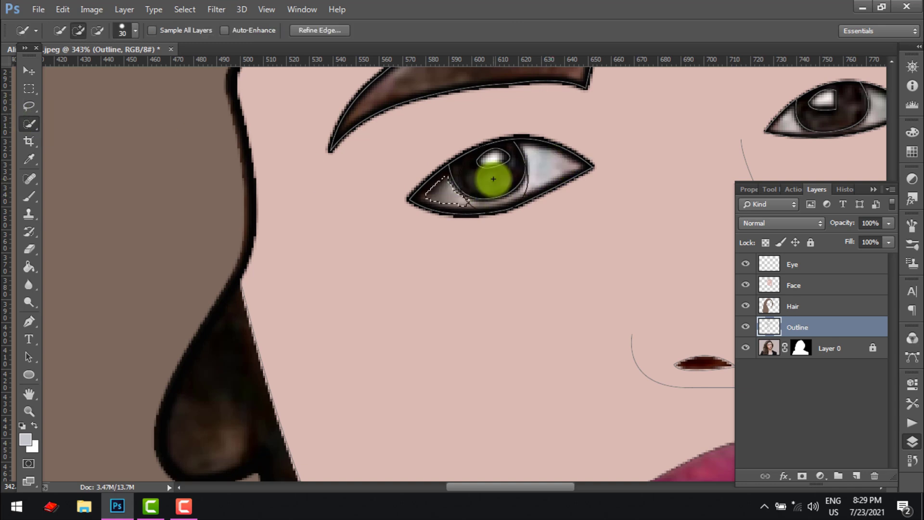
key("bracketleft")
key("bracketleft")
left_click(541, 167)
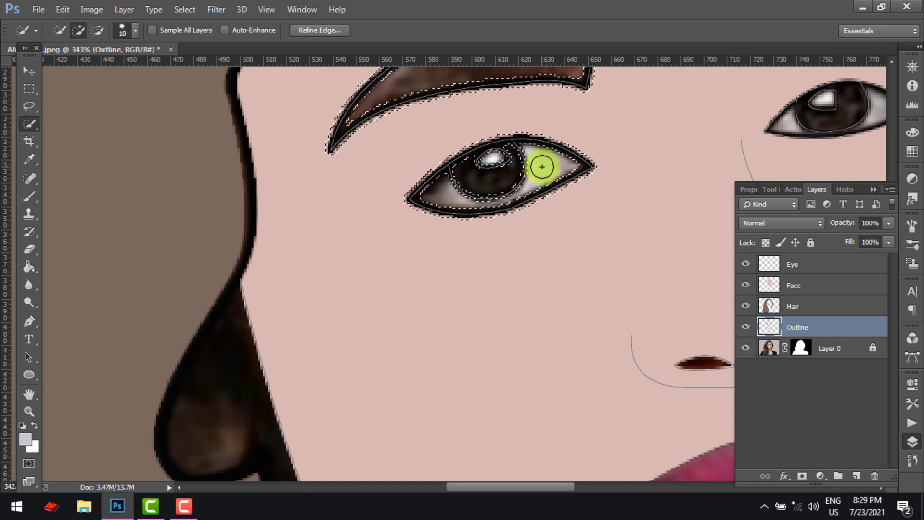
left_click(541, 176)
key("ctrl+d")
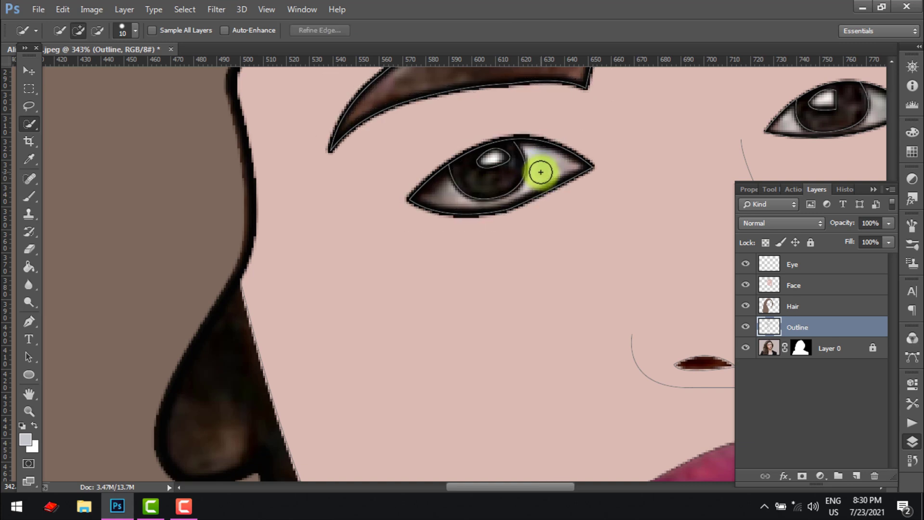
Select the white areas on both sides of the iris in both eyes with the Magic Wand on the Outline layer.
key("shift+w")
left_click(540, 171)
left_click(449, 197)
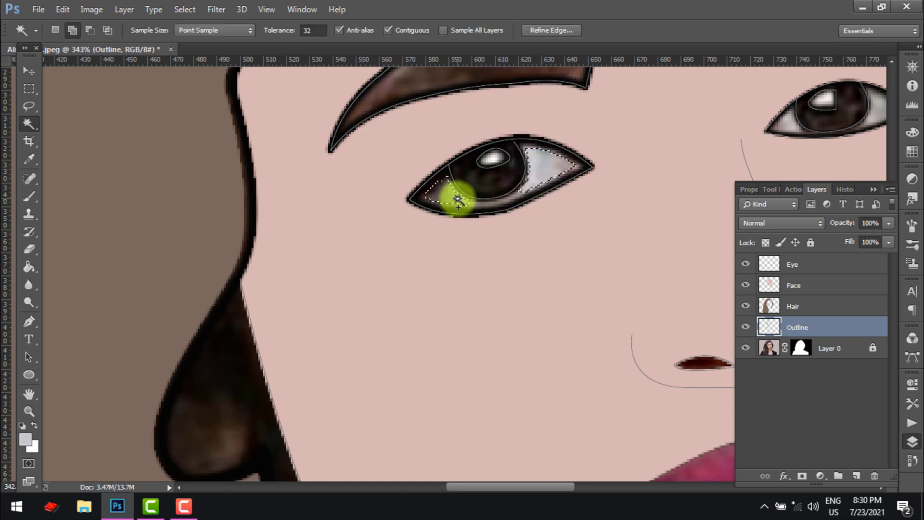
left_click(784, 123, "shift")
left_click(882, 110, "shift")
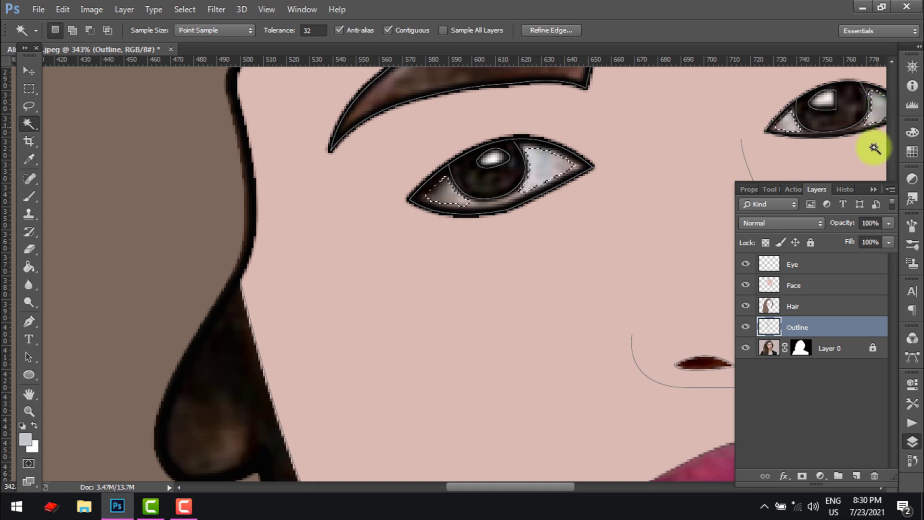
Fill the selected eye whites with the sampled light grey on the Eye layer using the Paint Bucket.
left_click(794, 264)
key("g")
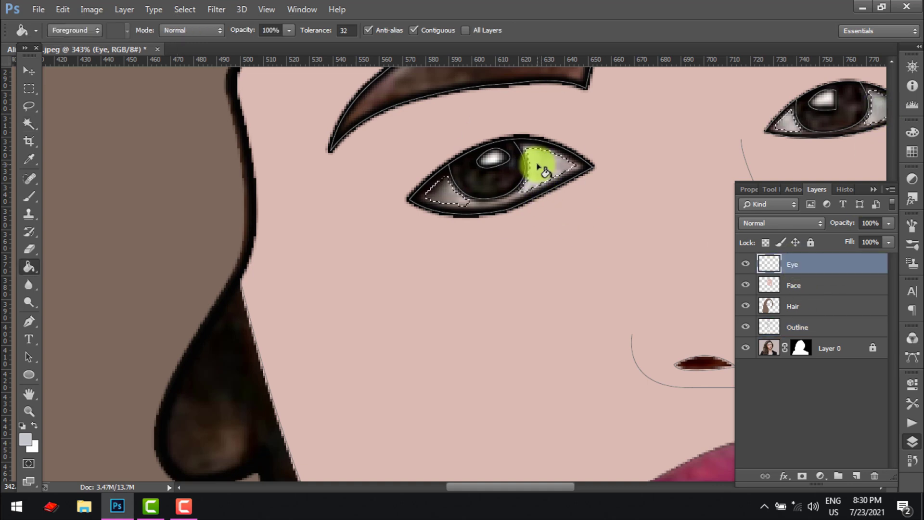
left_click(544, 171)
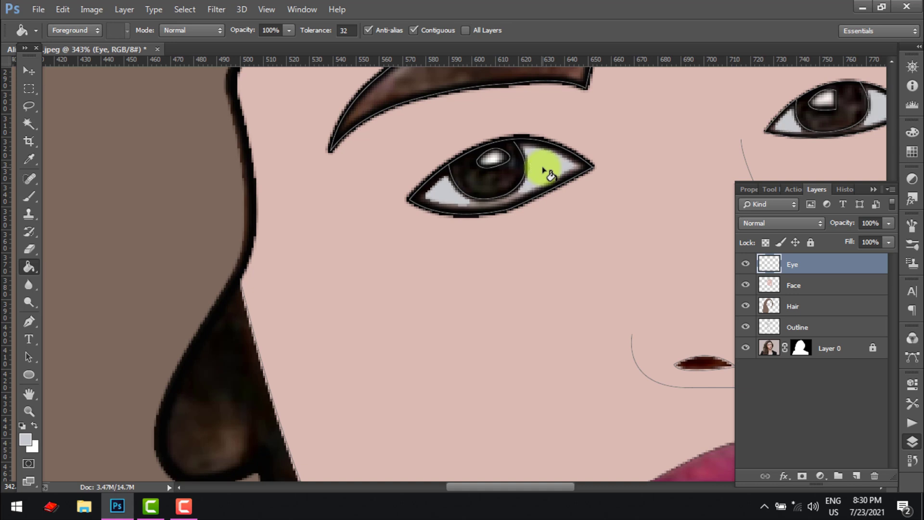
Try to select the dark irises of both eyes with the Magic Wand on the Outline layer, and clear the selection.
key("w")
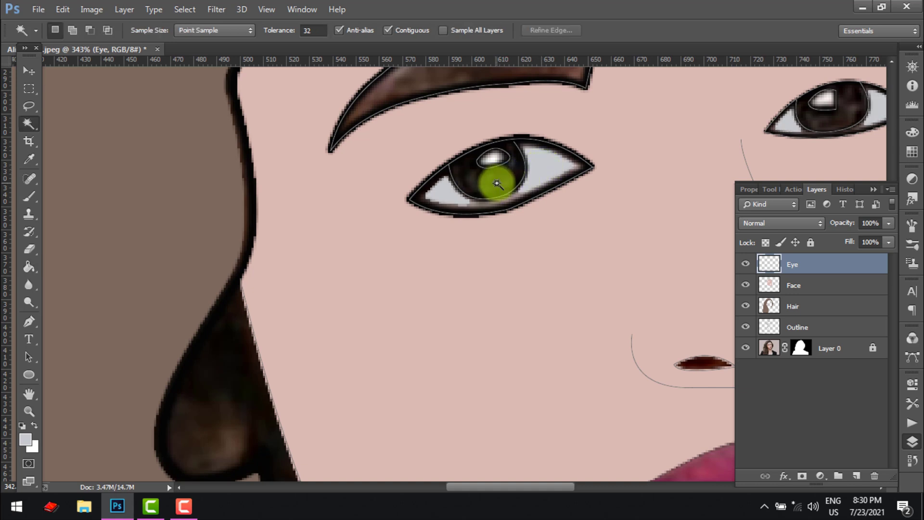
left_click(769, 327)
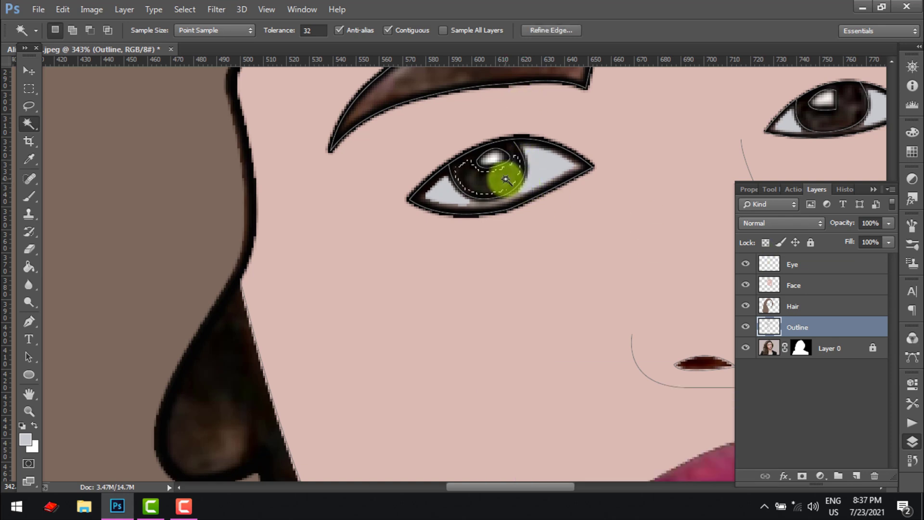
left_click(851, 116, "shift")
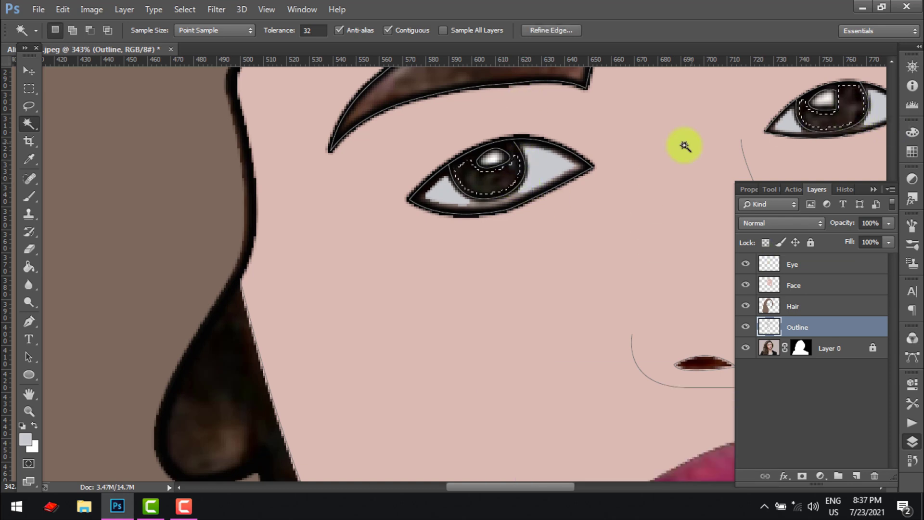
left_click(508, 154, "shift")
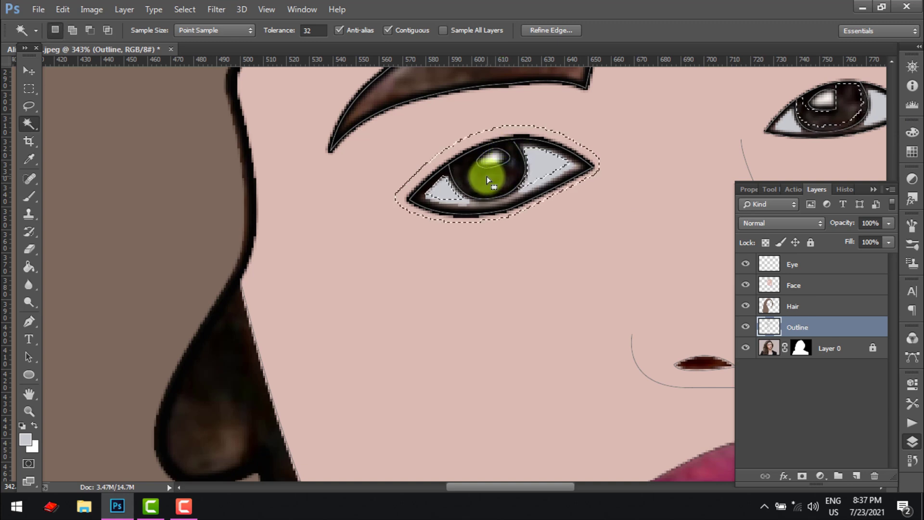
key("ctrl+d")
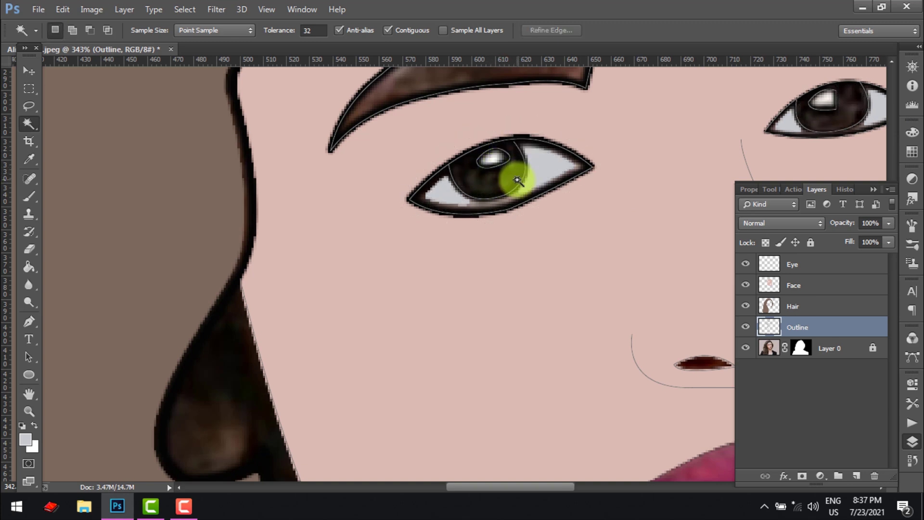
Select the iris of the left-hand eye by lassoing it and adding its missed edge with the Magic Wand.
key("l")
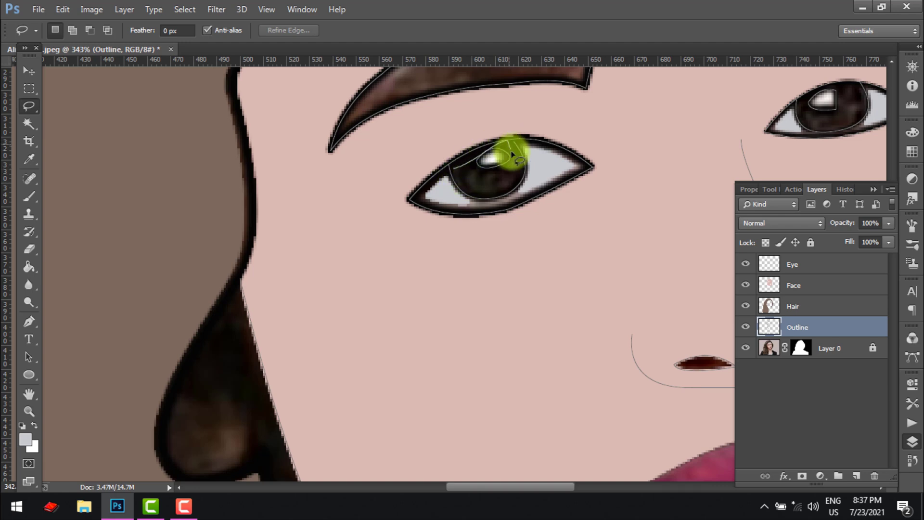
mouse_move(506, 194)
left_mouse_down()
mouse_move(481, 196)
mouse_move(454, 169)
left_mouse_up()
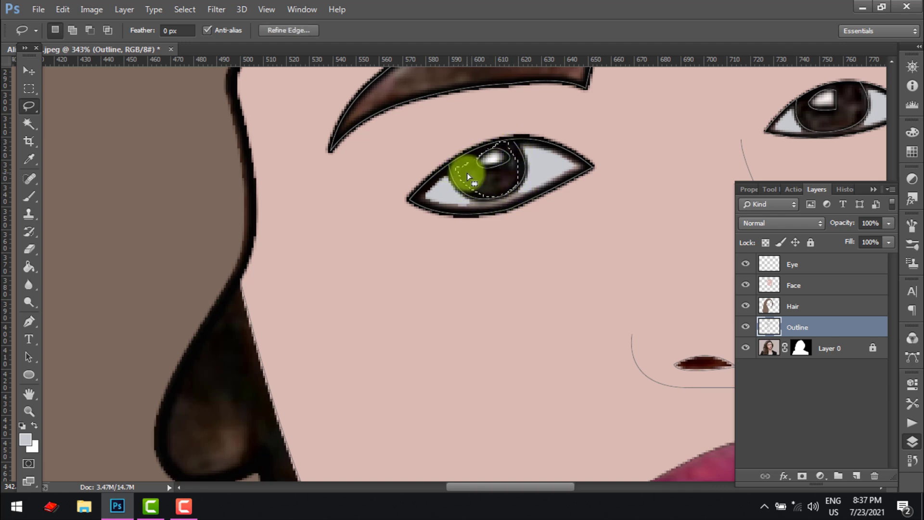
key("w")
left_click(465, 171, "shift")
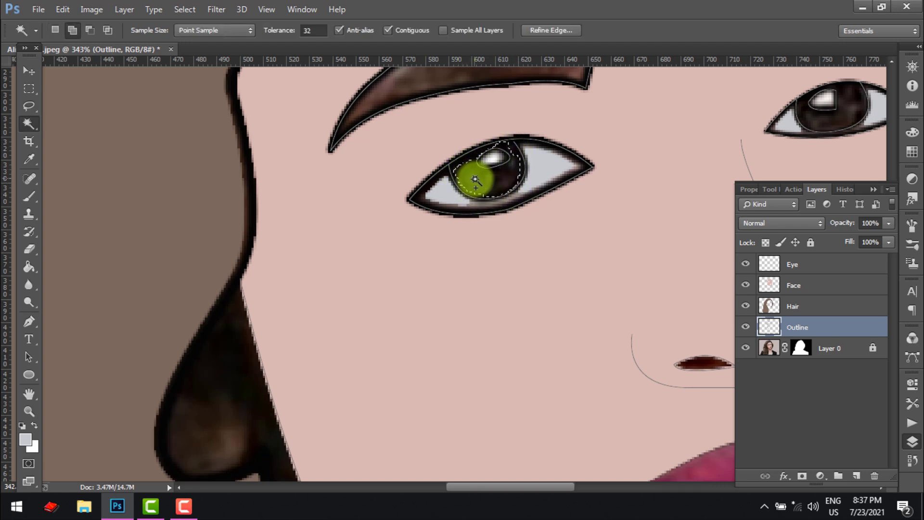
Add the right-hand eye's iris to the selection with the Magic Wand, including the missed parts with the Lasso.
left_click(819, 117, "shift")
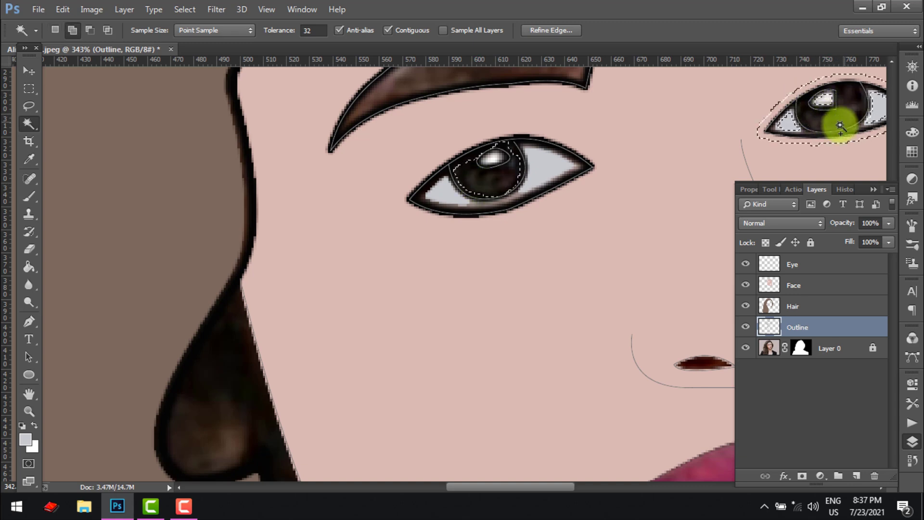
left_click(821, 136, "alt")
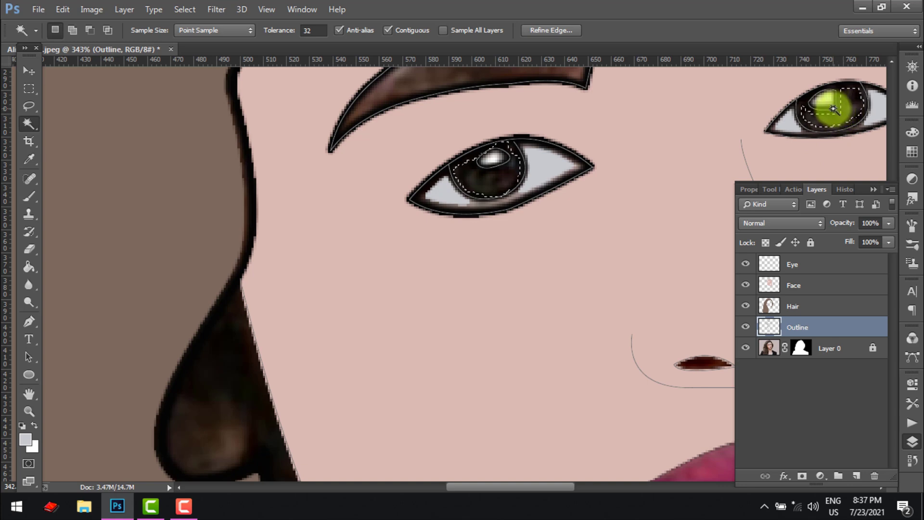
key("l")
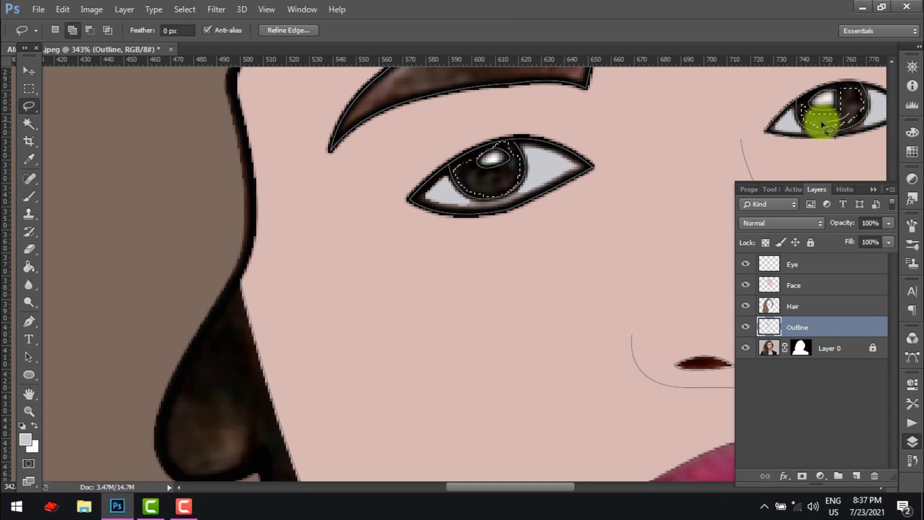
left_click_drag(822, 89, 844, 83)
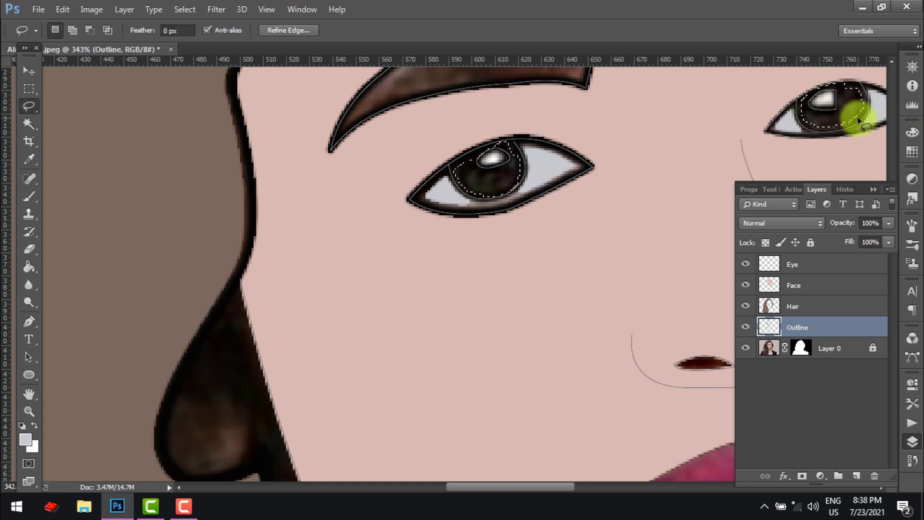
left_click_drag(813, 134, 857, 106)
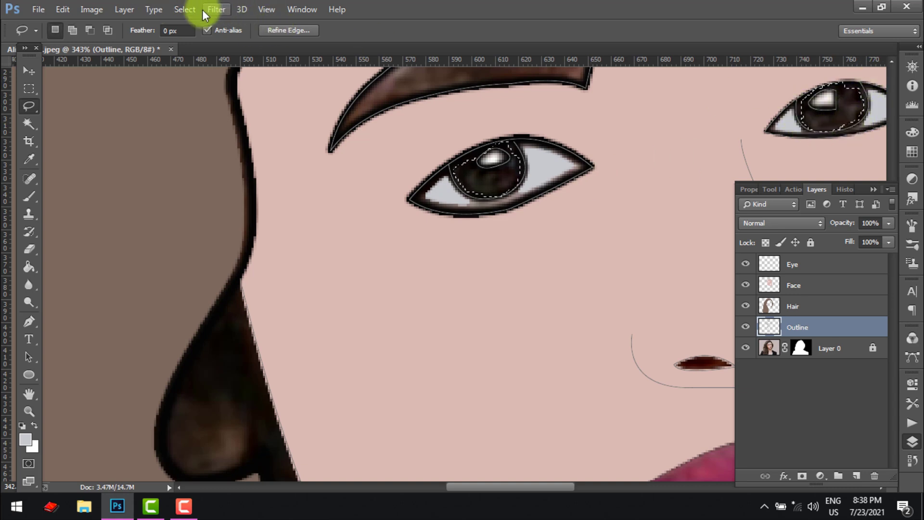
Expand the selection of both irises slightly outward to reach their outlines.
left_click(185, 9)
mouse_move(289, 171)
left_click(369, 198)
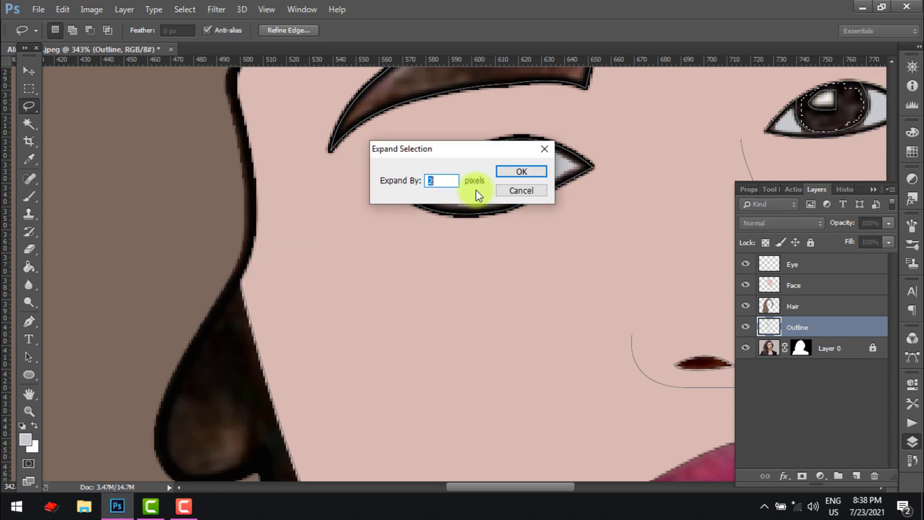
key("Return")
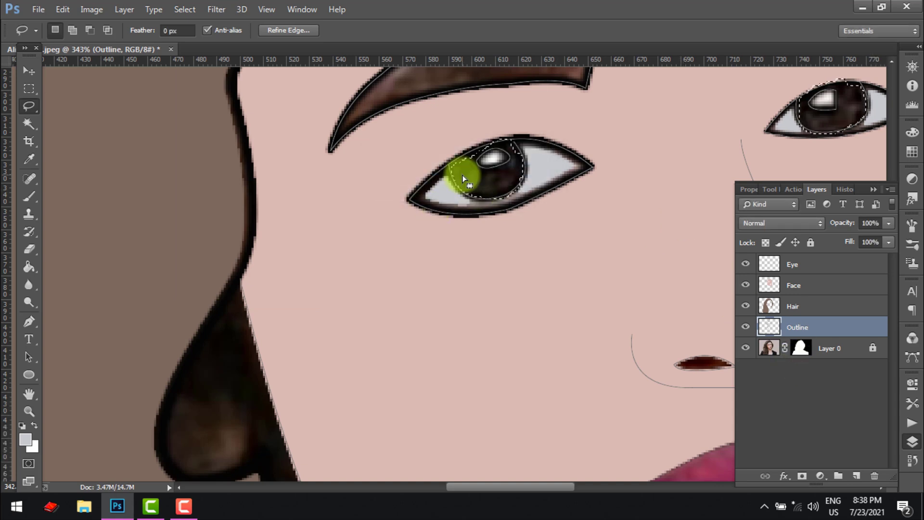
Fill both selected irises with a dark brown sampled from the eye on the Eye layer, and clear the selection.
key("g")
left_click(484, 184, "alt")
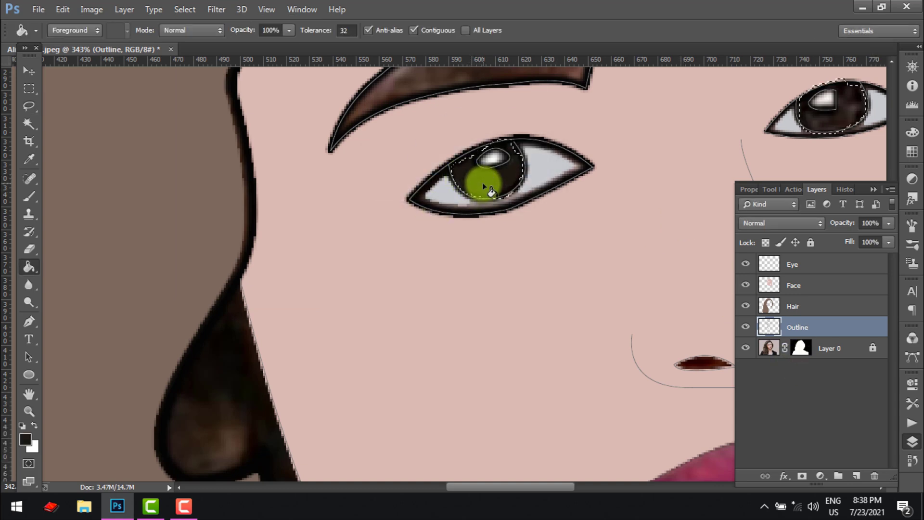
left_click(848, 111)
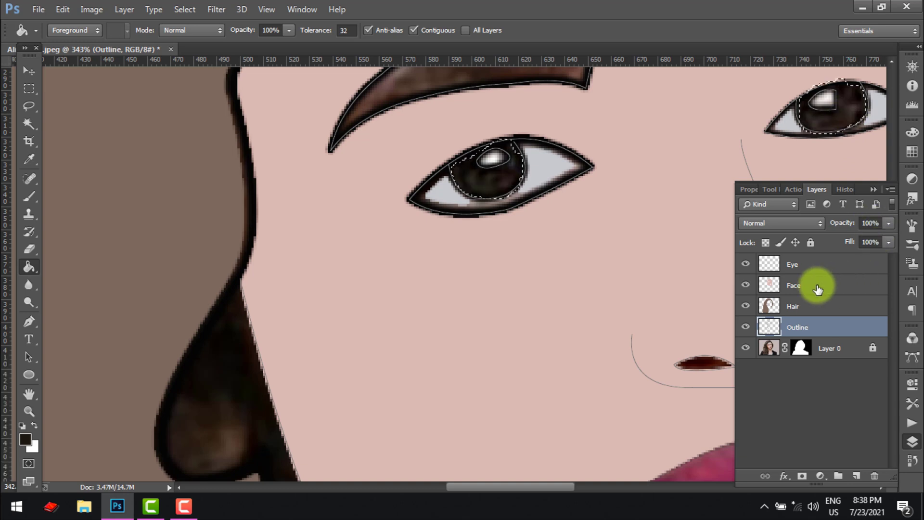
left_click(801, 264)
left_click(491, 183)
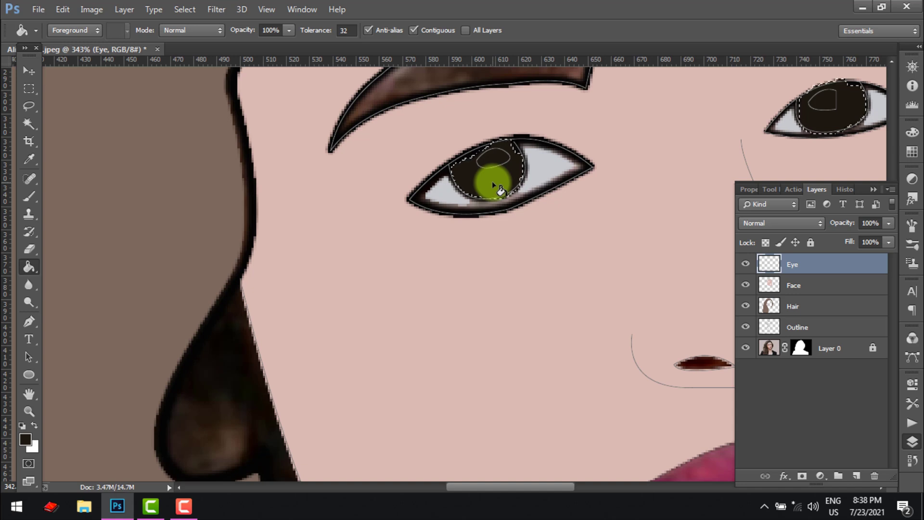
key("ctrl+d")
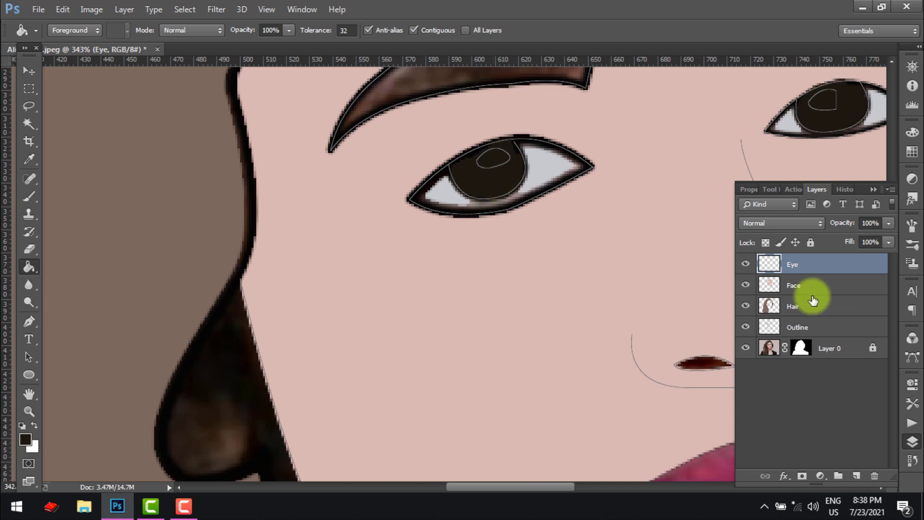
Hide the Eye layer and select the white highlights in both irises with the Magic Wand on the Outline layer.
left_click(746, 265)
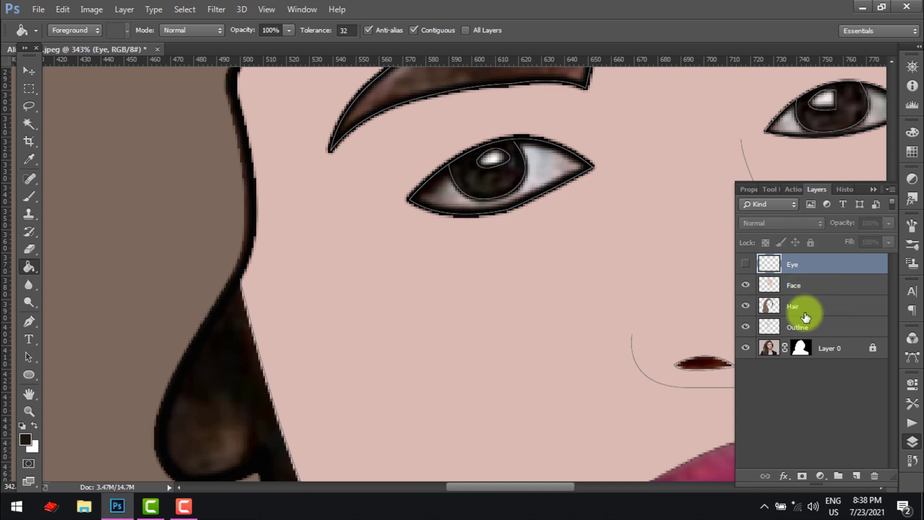
key("w")
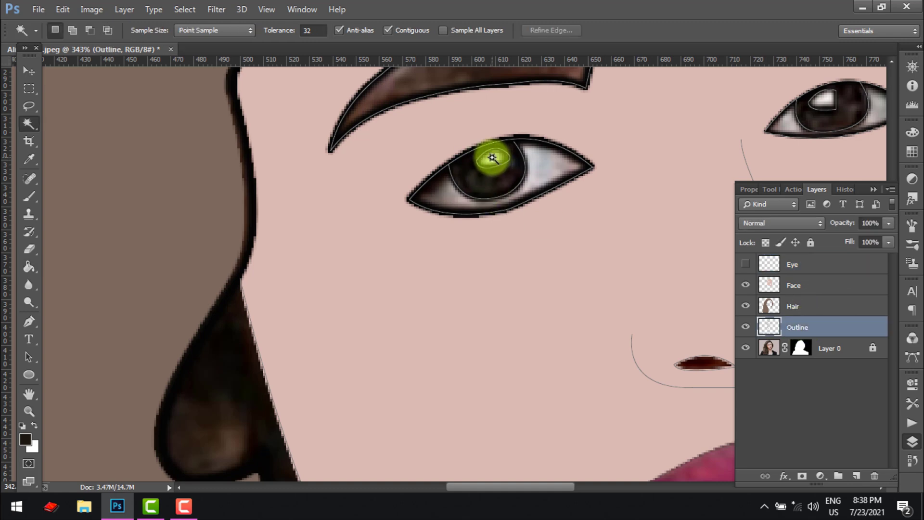
left_click(826, 100, "shift")
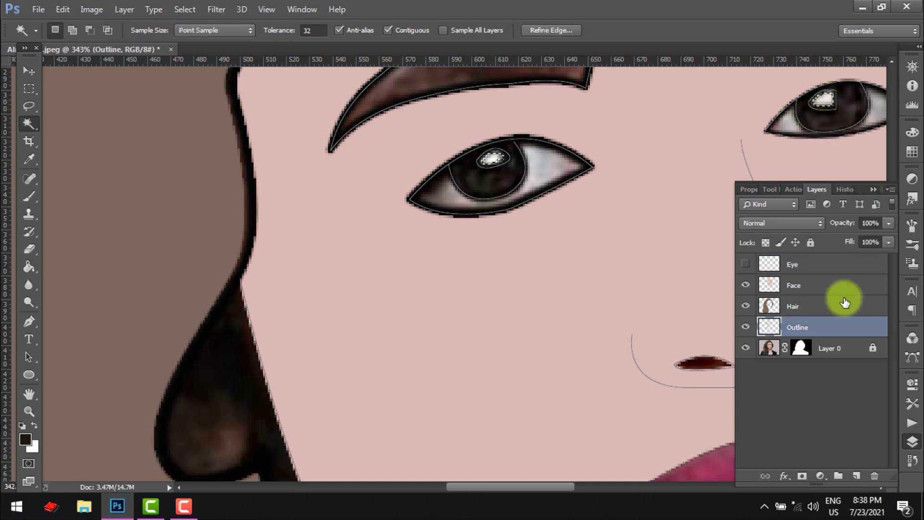
left_click(746, 264)
left_click(746, 264)
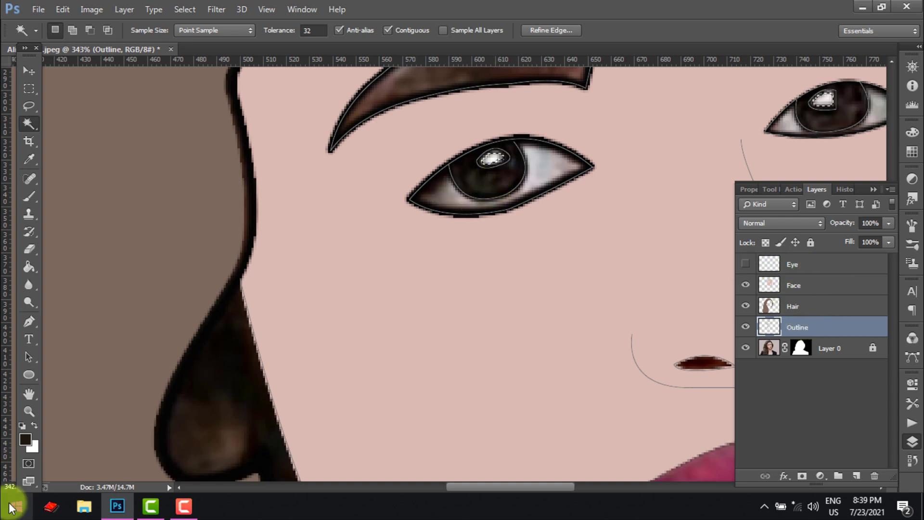
Show the Eye layer again and fill the selected highlights in both irises with white on it.
key("x")
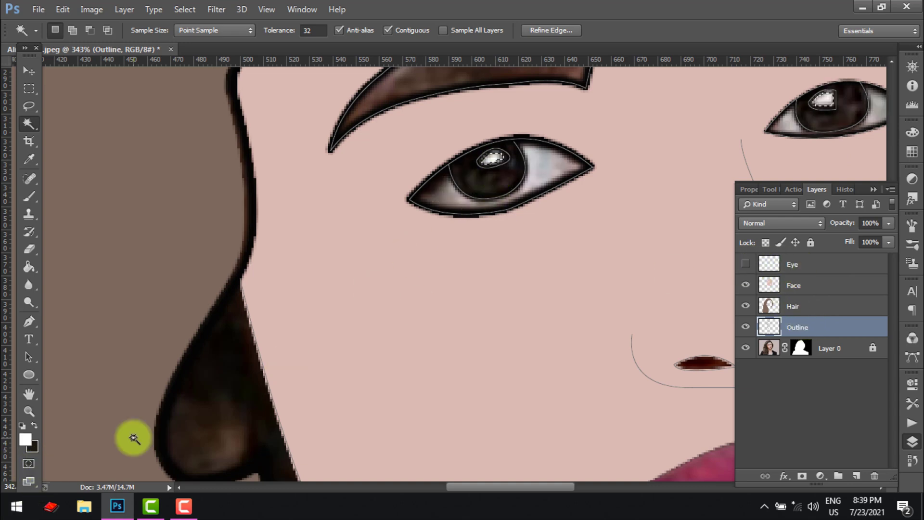
left_click(746, 265)
key("g")
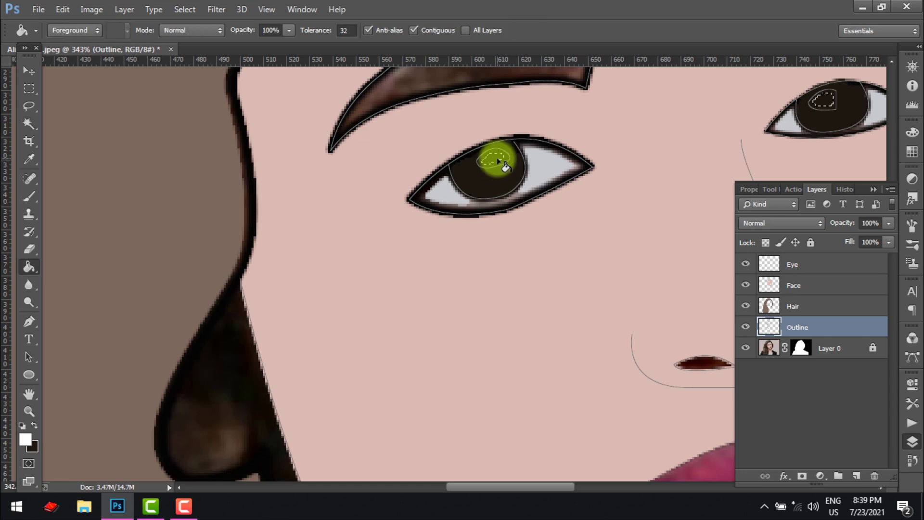
scroll(501, 163, "up", 5)
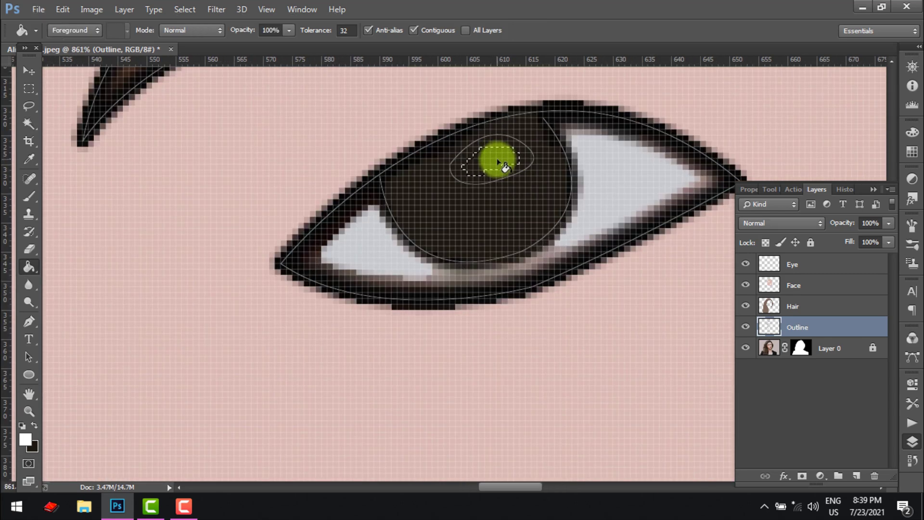
left_click(823, 269)
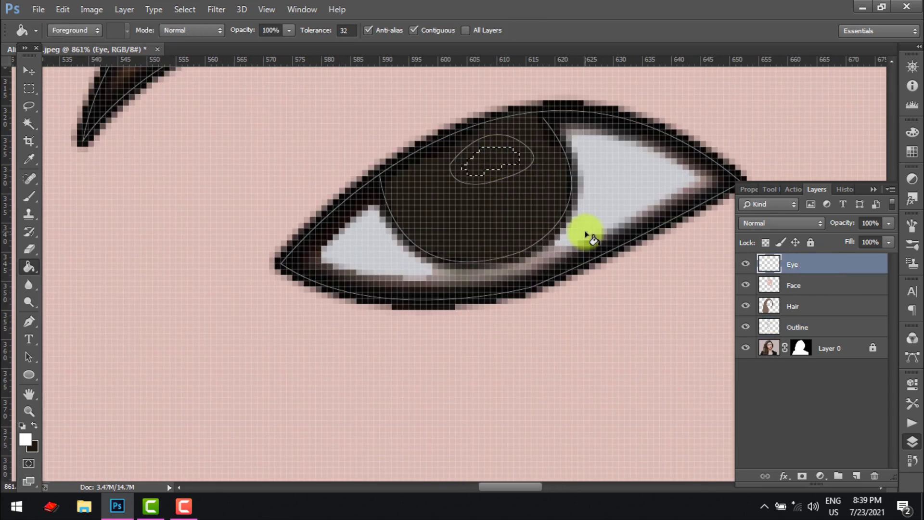
left_click(495, 164)
scroll(605, 224, "down", 1)
scroll(607, 222, "down", 3)
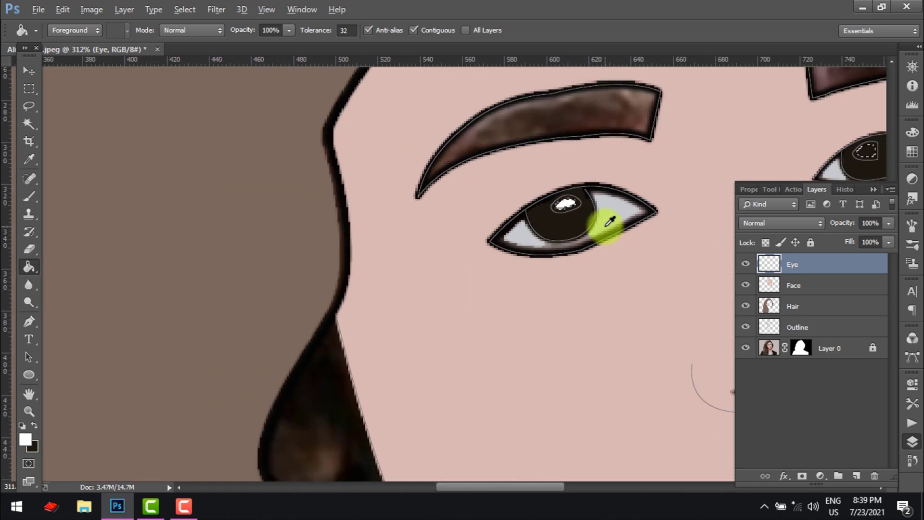
scroll(852, 161, "up", 4)
left_click(852, 162)
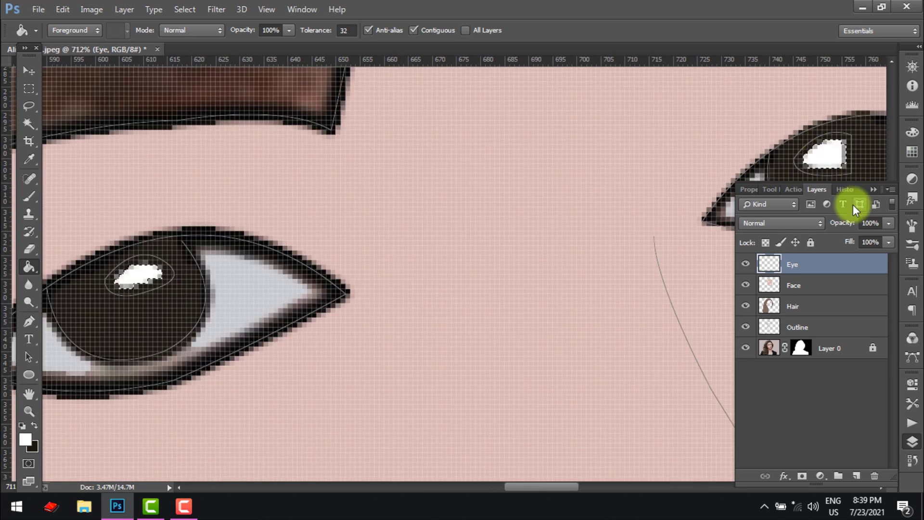
Clear the highlight selection and move the Outline layer to the top of the layer stack, above Eye.
left_click_drag(818, 332, 801, 264)
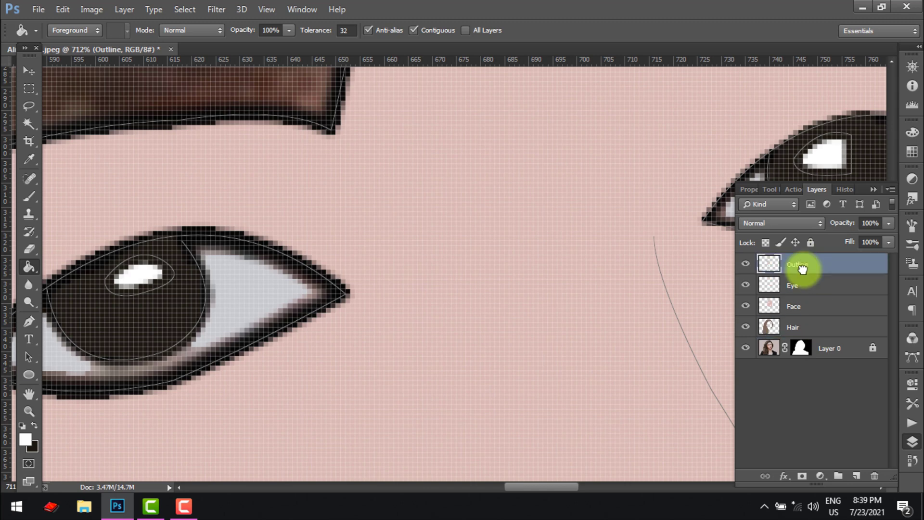
scroll(448, 342, "down", 5)
scroll(455, 340, "down", 3)
scroll(402, 305, "up", 4)
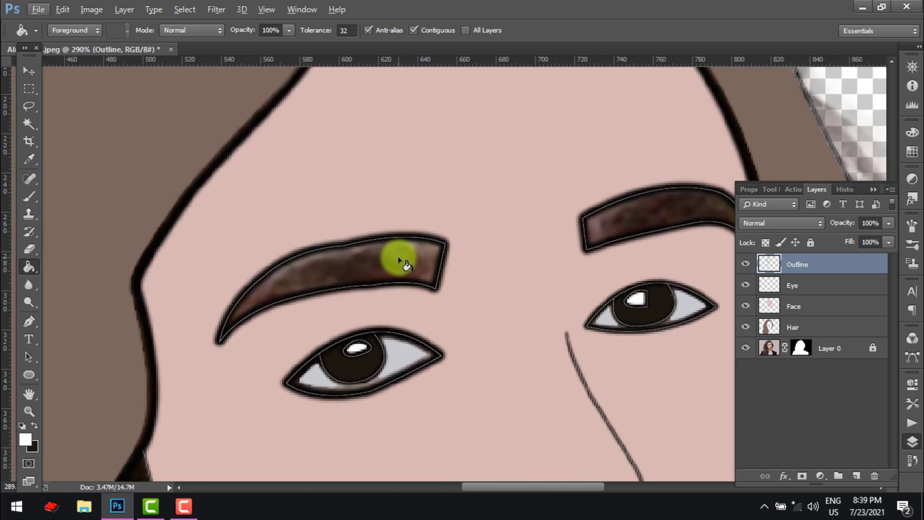
Select the inside of both eyebrows with the Magic Wand on the Outline layer.
key("w")
left_click(880, 333)
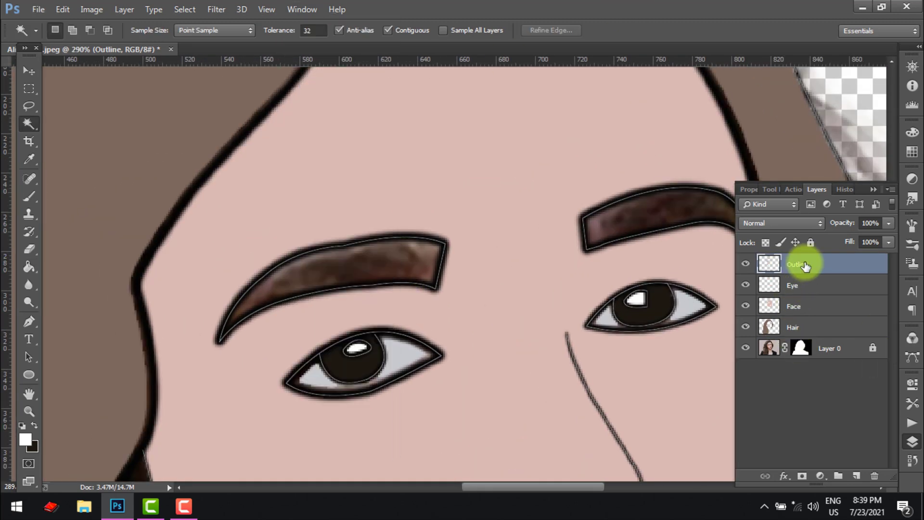
left_click(365, 268)
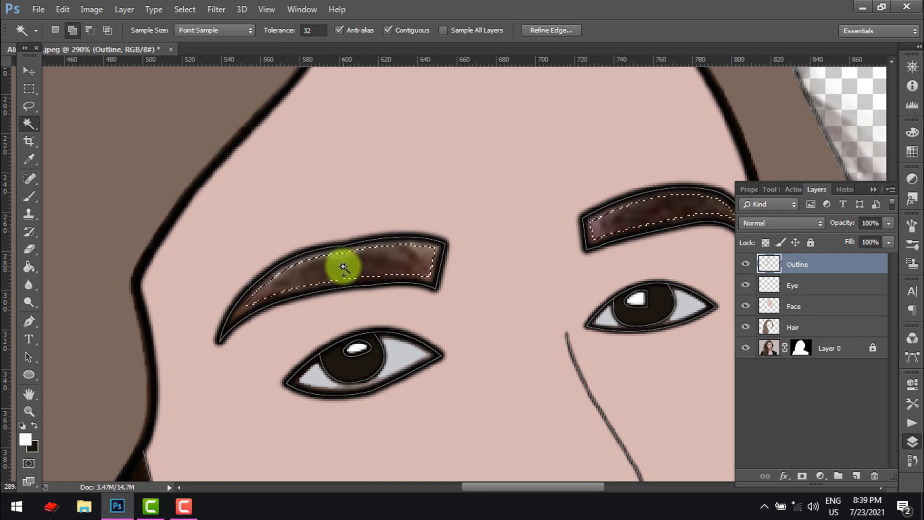
Expand the selection inside both eyebrows twice, by 1 pixel each time.
left_click(183, 9)
mouse_move(270, 171)
left_click(344, 197)
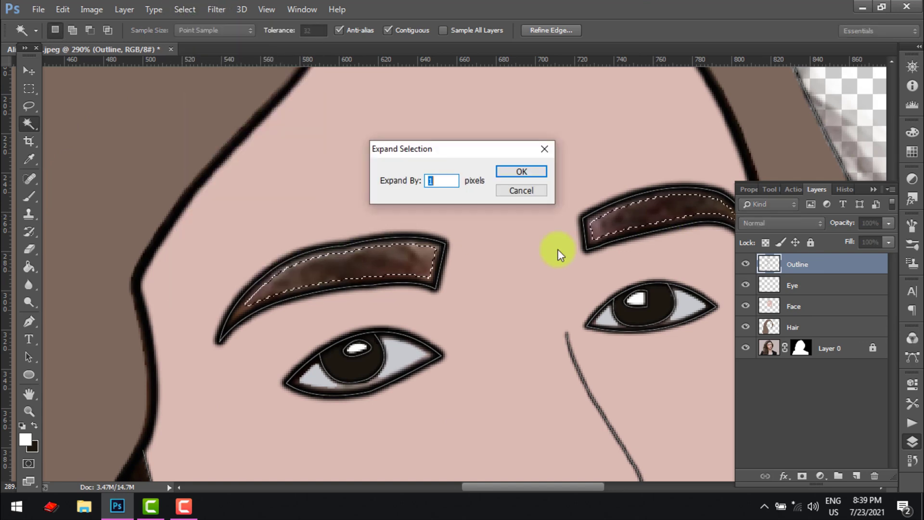
key("Return")
key("g")
left_click(184, 9)
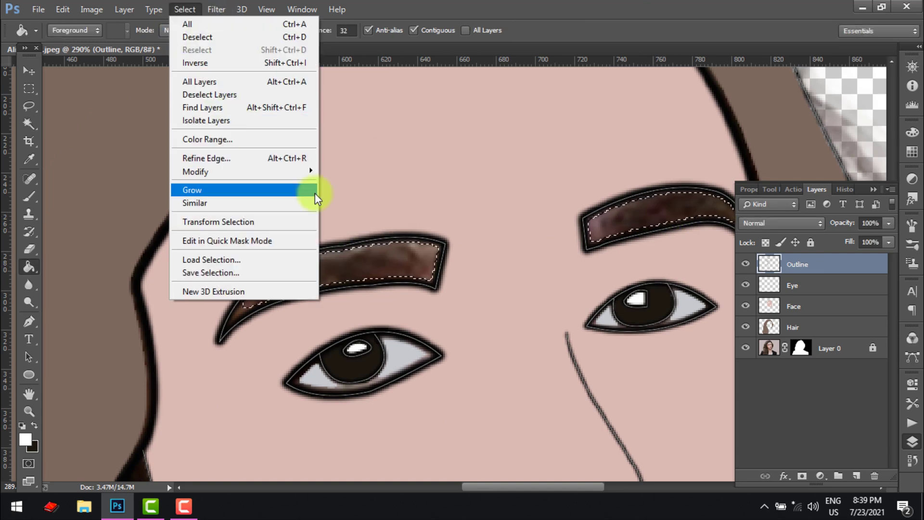
mouse_move(346, 175)
left_click(361, 199)
key("Return")
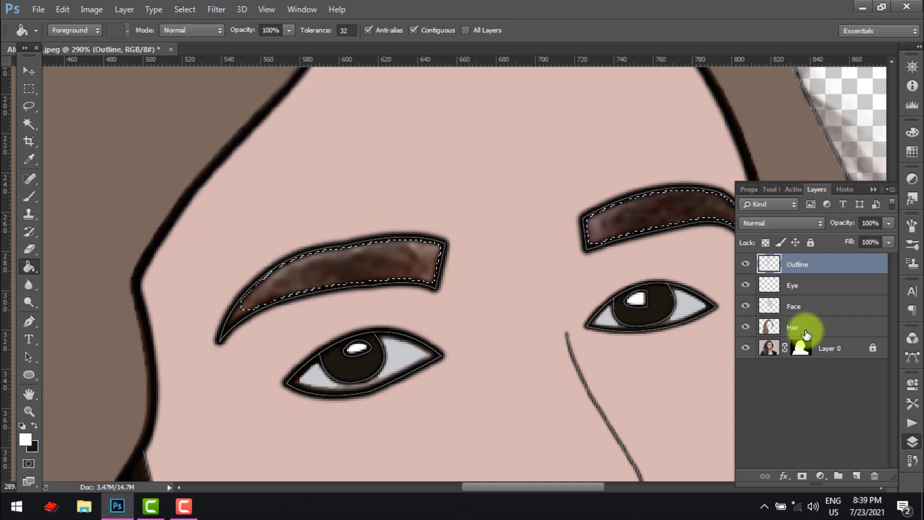
Fill both eyebrows on the Eye layer with a dark brown sampled from the eyebrow and clear the selection.
left_click(793, 286)
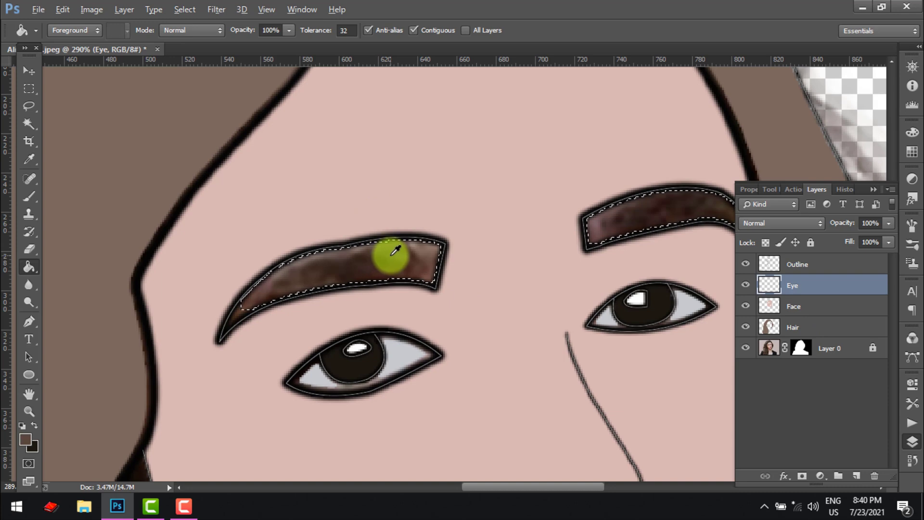
left_click(379, 259, "alt")
left_click(379, 259)
key("ctrl+d")
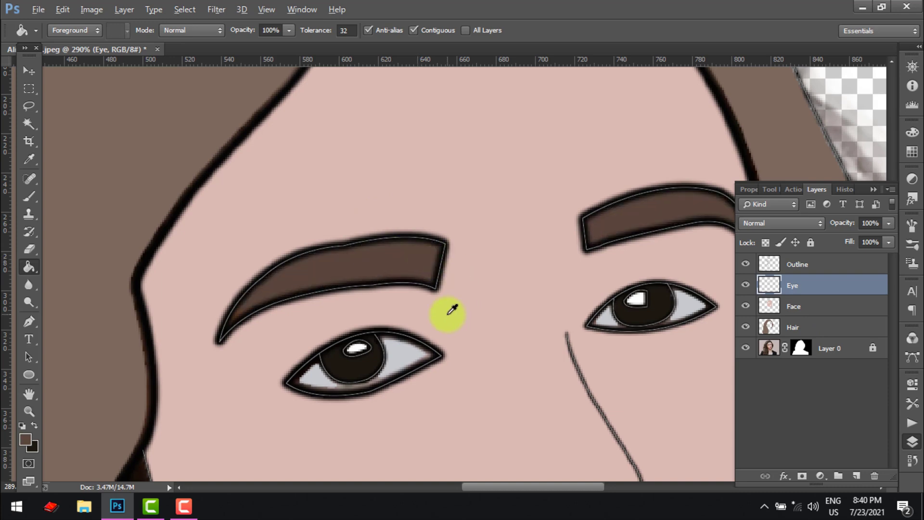
Add a new layer directly above Hair and name it Lip.
scroll(447, 316, "down", 3)
scroll(508, 437, "up", 2)
scroll(523, 430, "up", 1)
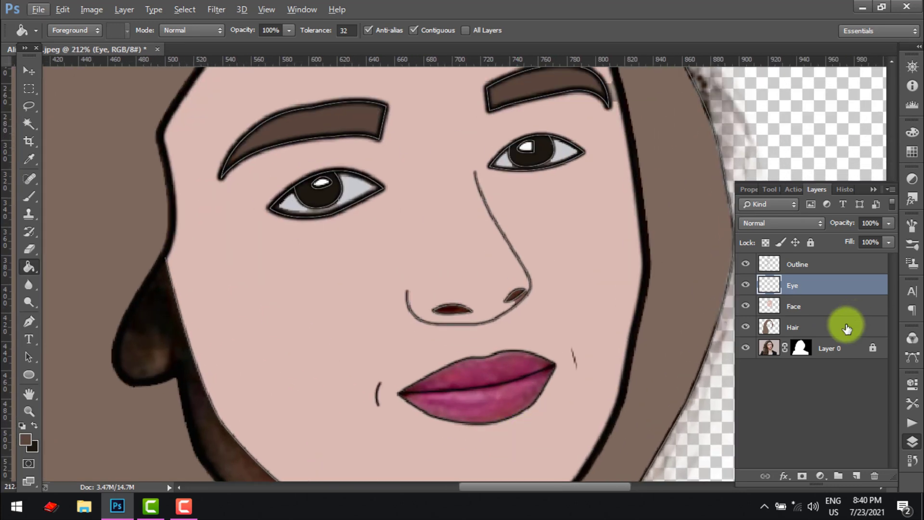
left_click(818, 326)
left_click(857, 477)
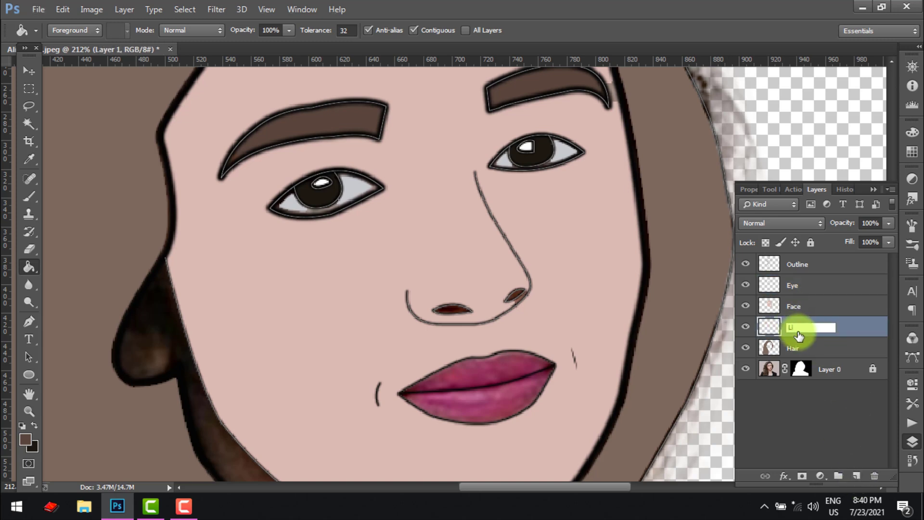
left_click(797, 332)
type("Lip")
key("Return")
Select the upper and lower lips with the Magic Wand on the Outline layer and expand the selection.
left_click(796, 264)
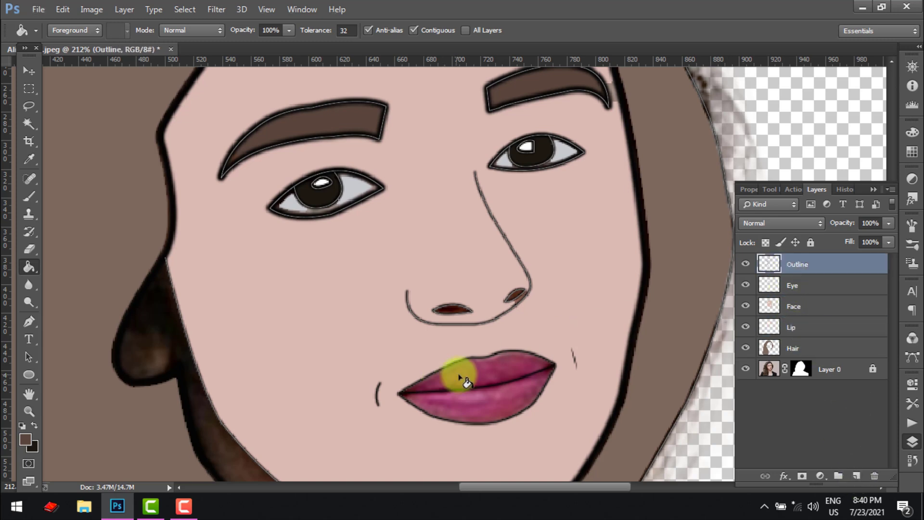
key("w")
left_click(478, 373)
left_click(486, 401, "shift")
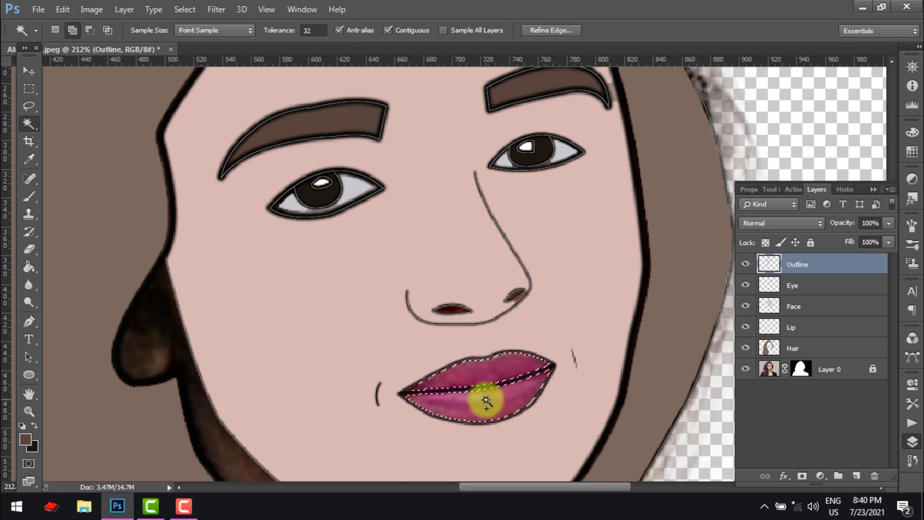
left_click(185, 10)
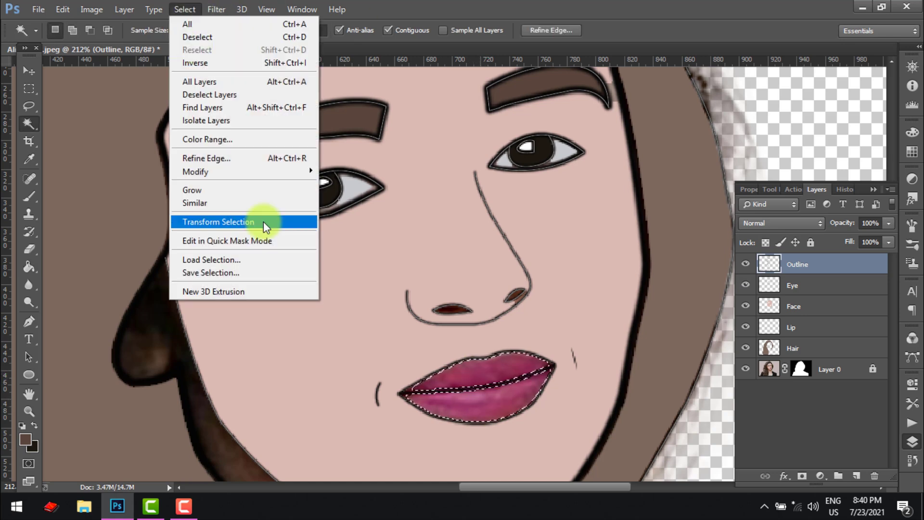
mouse_move(295, 178)
left_click(340, 201)
key("Return")
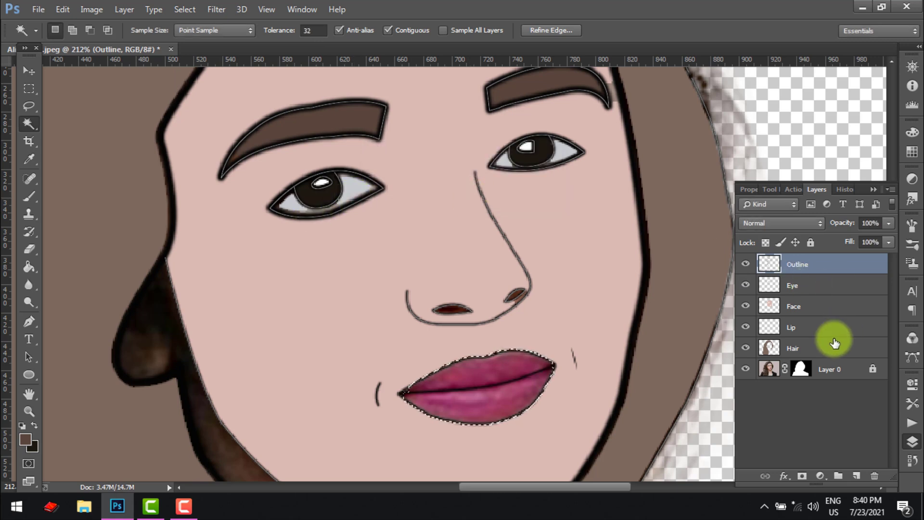
Fill both lips on the Lip layer with a magenta sampled from the lower lip and clear the selection.
left_click(818, 327)
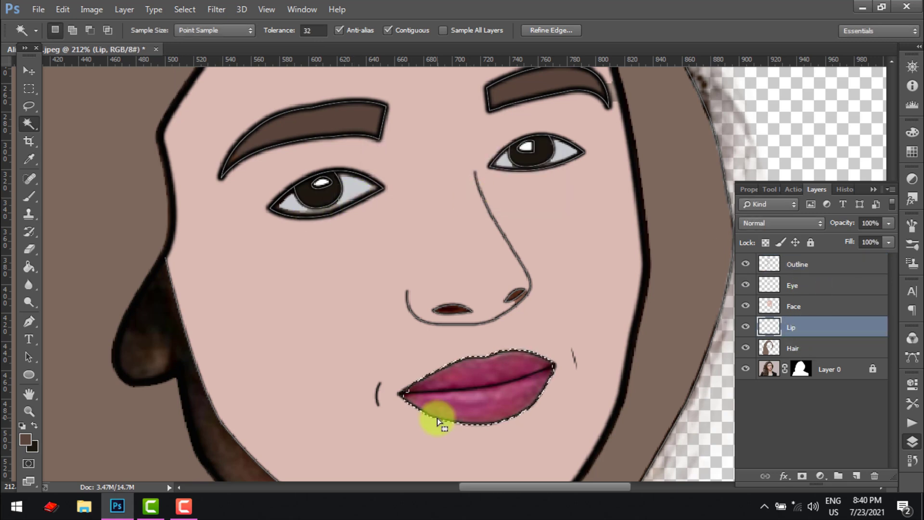
key("g")
left_click(474, 402, "alt")
left_click(489, 371)
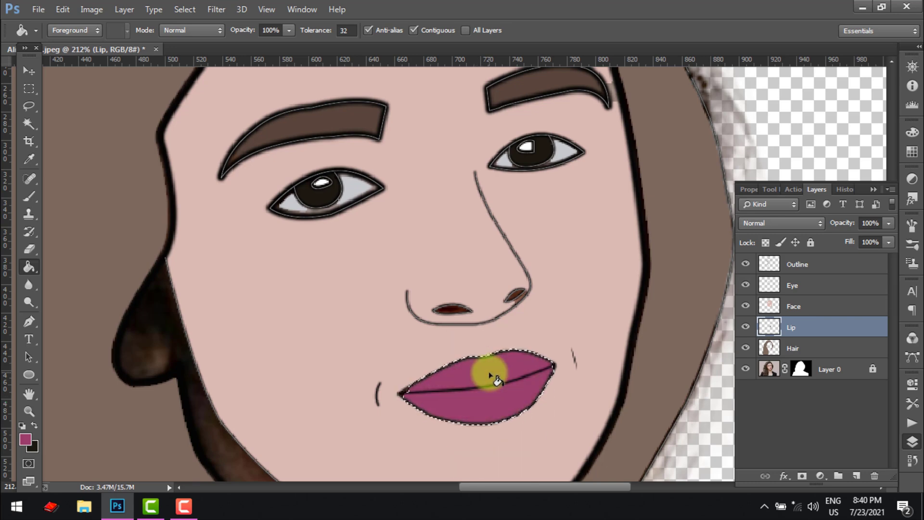
key("ctrl+d")
scroll(529, 393, "down", 5)
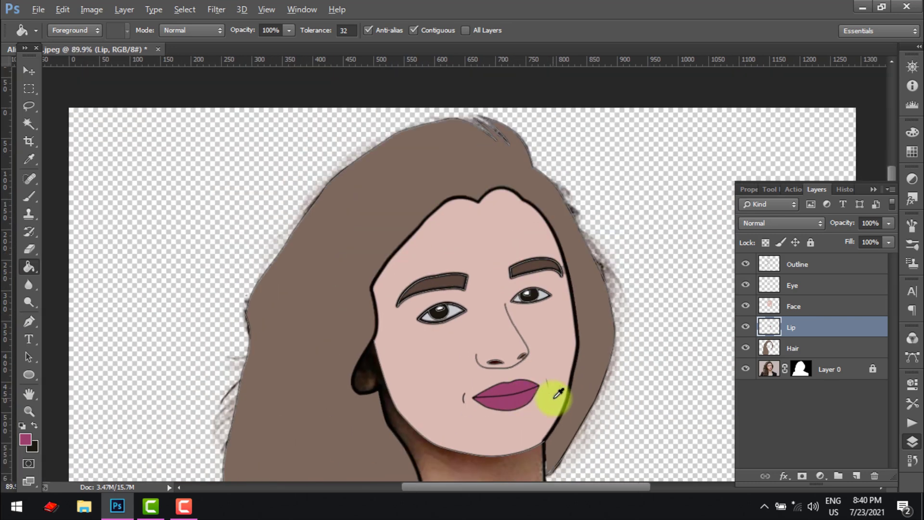
scroll(558, 394, "down", 1)
scroll(420, 412, "up", 4)
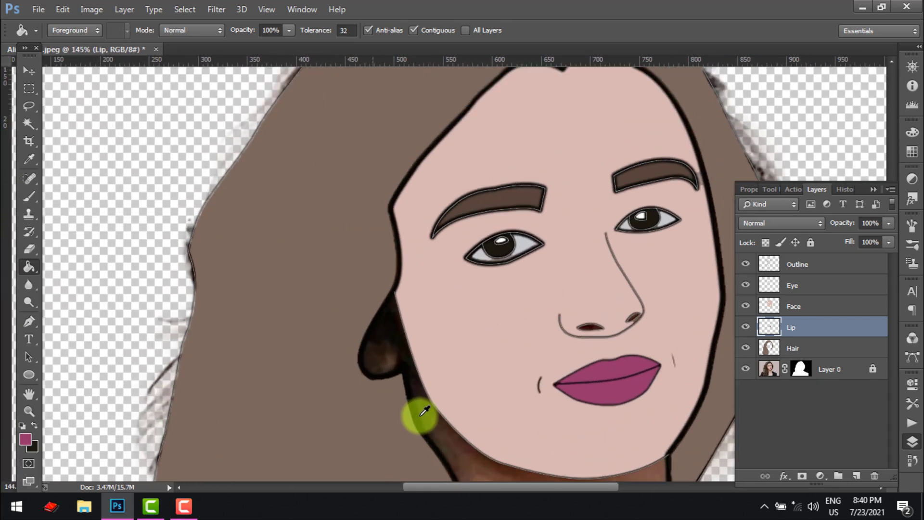
scroll(434, 418, "up", 2)
left_click(798, 264)
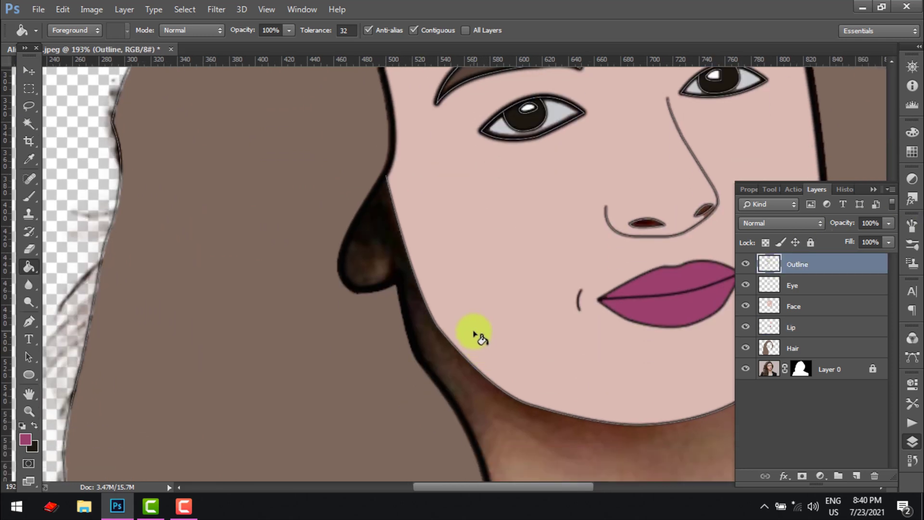
key("p")
left_click(421, 292)
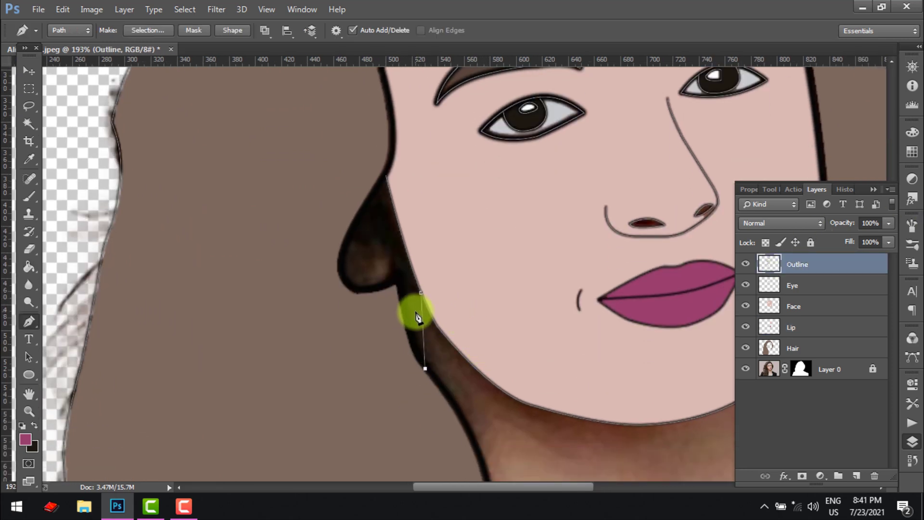
right_click(422, 310)
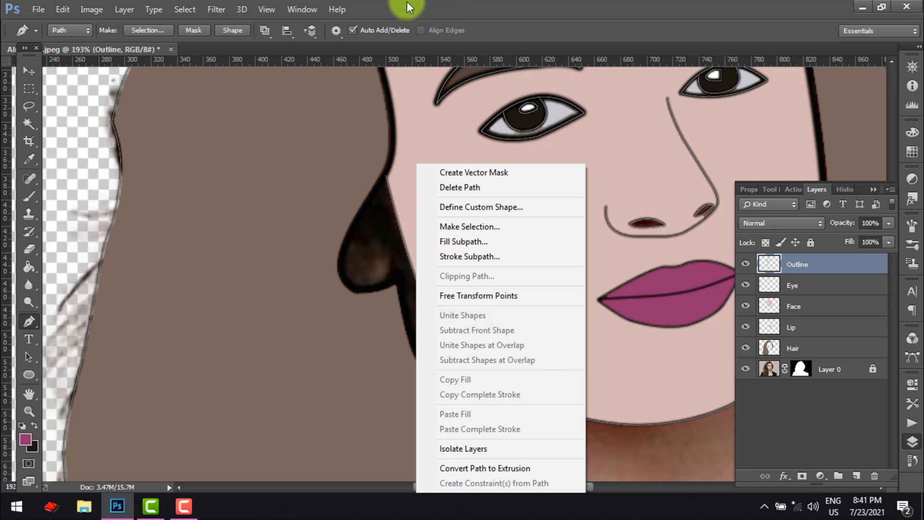
left_click(406, 2)
Undo the stray path beside the jaw and trace a curved Pen path across the top of the ear lobe.
left_click(421, 292, "alt")
key("ctrl+alt+z")
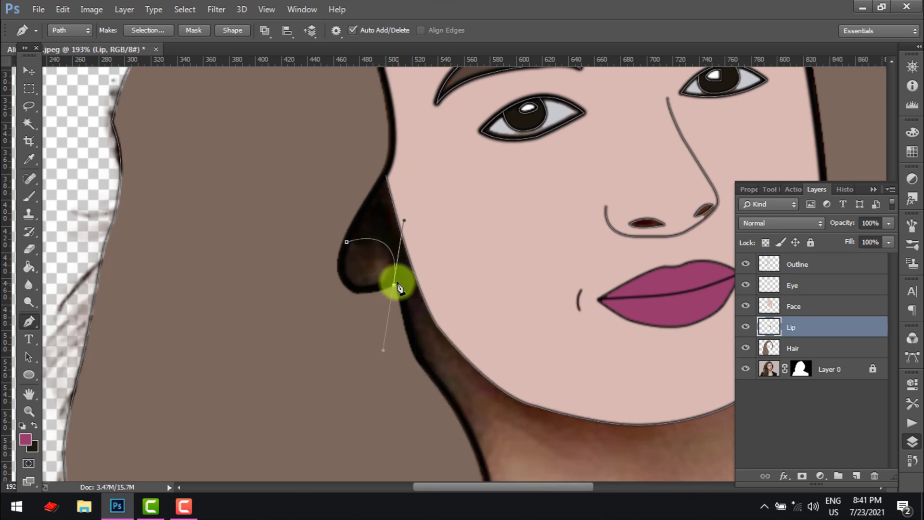
right_click(392, 275)
left_click(824, 262)
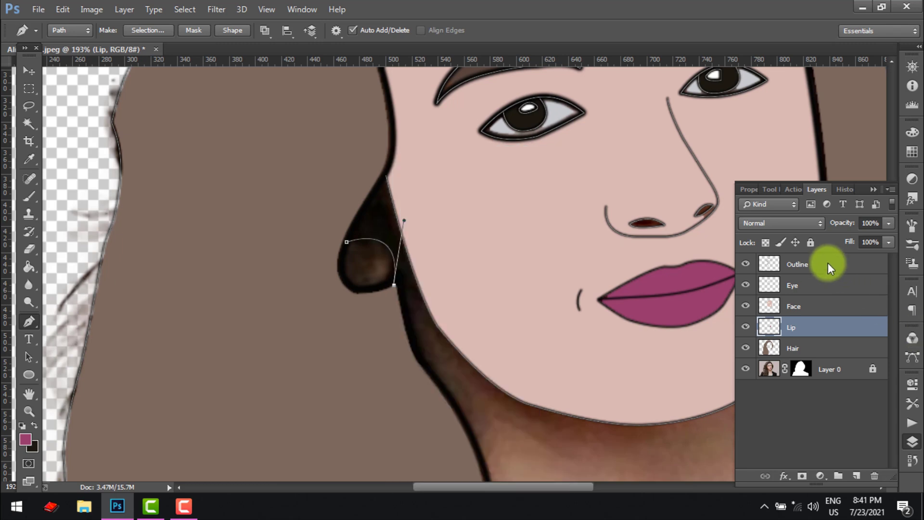
Stroke the curved ear-lobe path with the magenta foreground colour on the Outline layer.
left_click(825, 263)
right_click(376, 263)
left_click(428, 256)
key("Return")
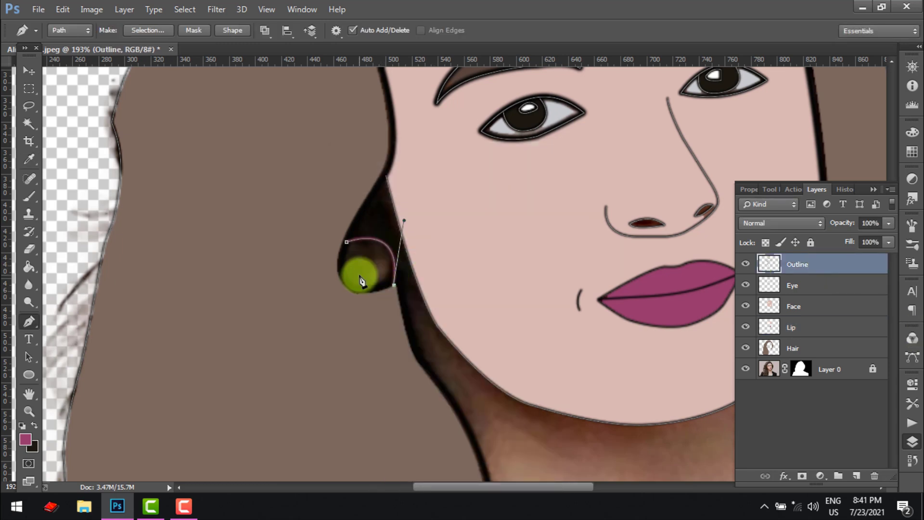
Select the ear lobe's interior with the Magic Wand and fill it on the Eye layer with brown sampled from the lobe.
key("w")
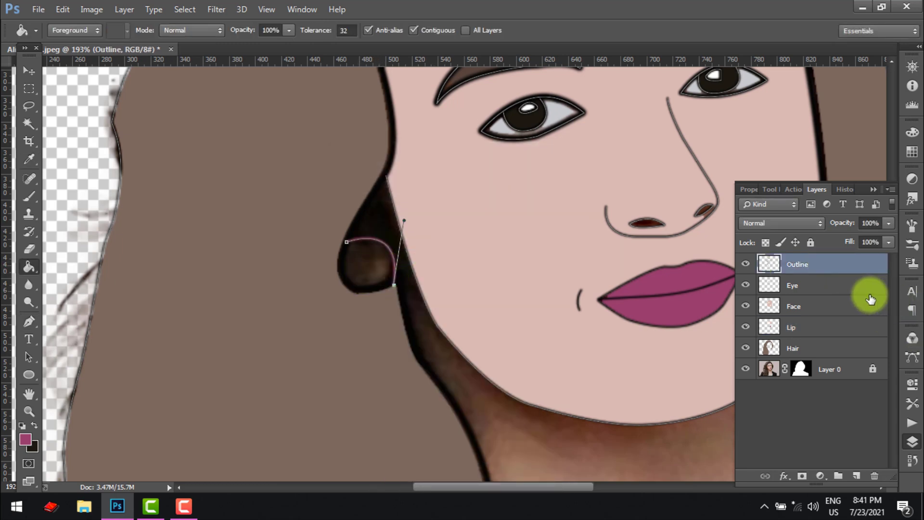
left_click(363, 263)
key("g")
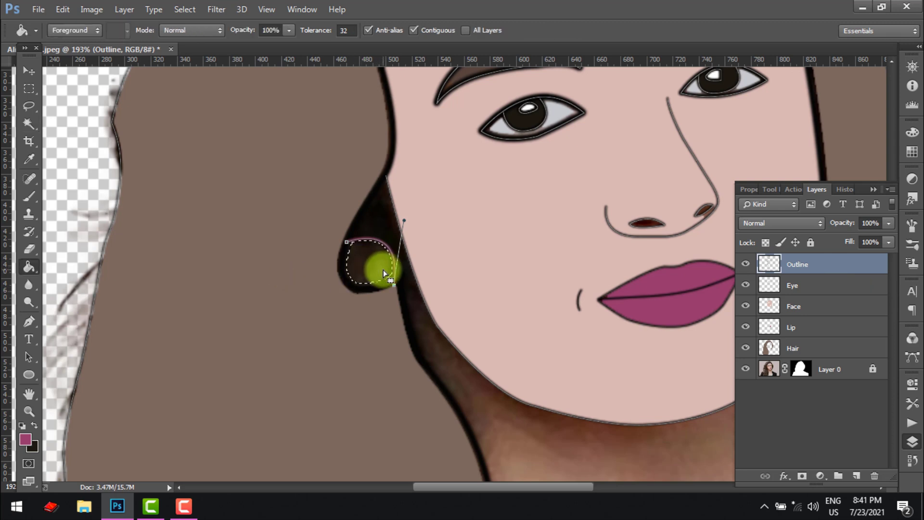
left_click(380, 270, "alt")
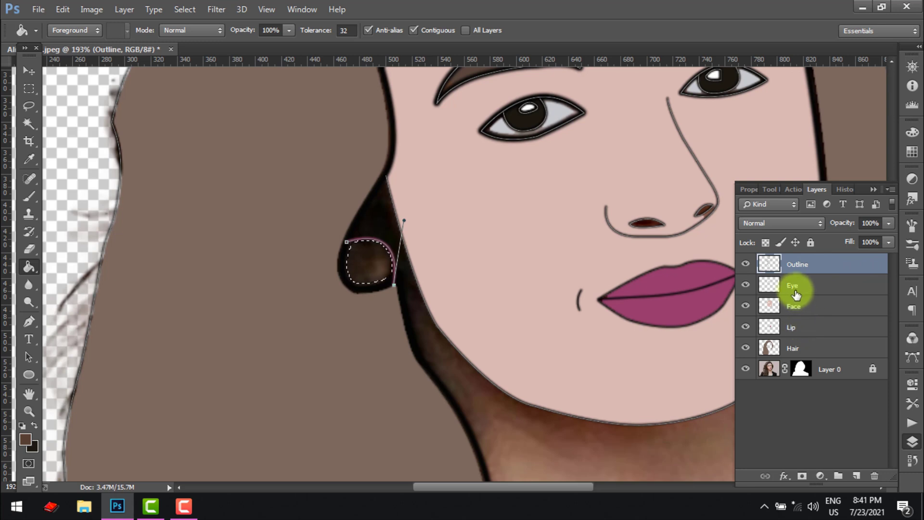
left_click(761, 285)
left_click(374, 269)
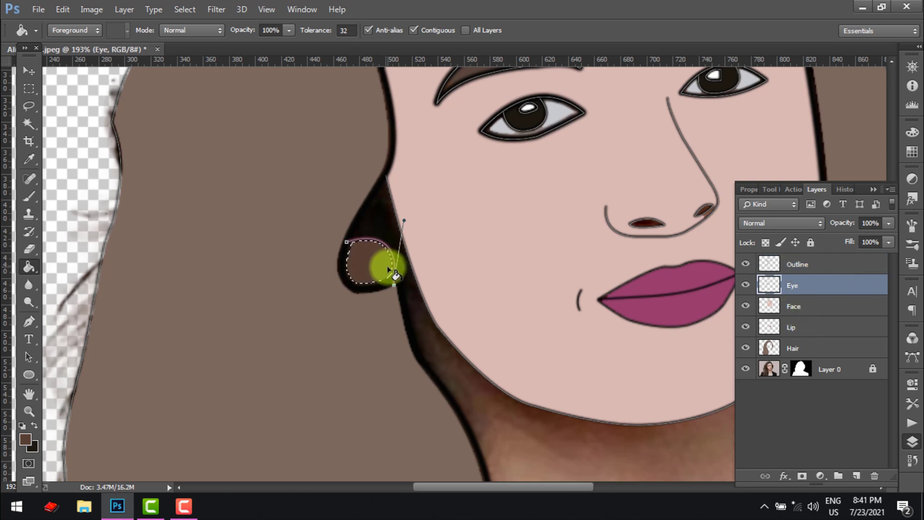
key("ctrl+d")
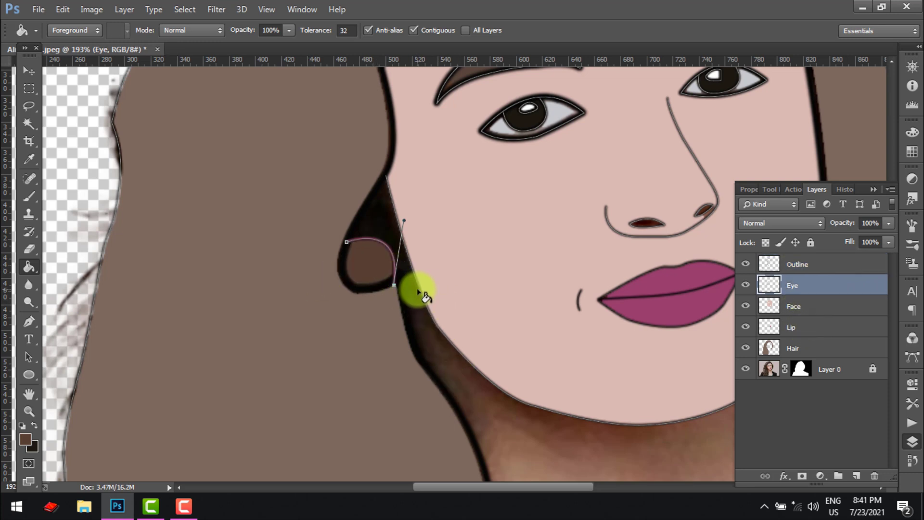
Undo the ear-lobe fill and its magenta stroke, going back to the unstroked curved path.
key("a")
left_click(349, 322)
scroll(414, 349, "down", 2)
scroll(414, 312, "up", 2)
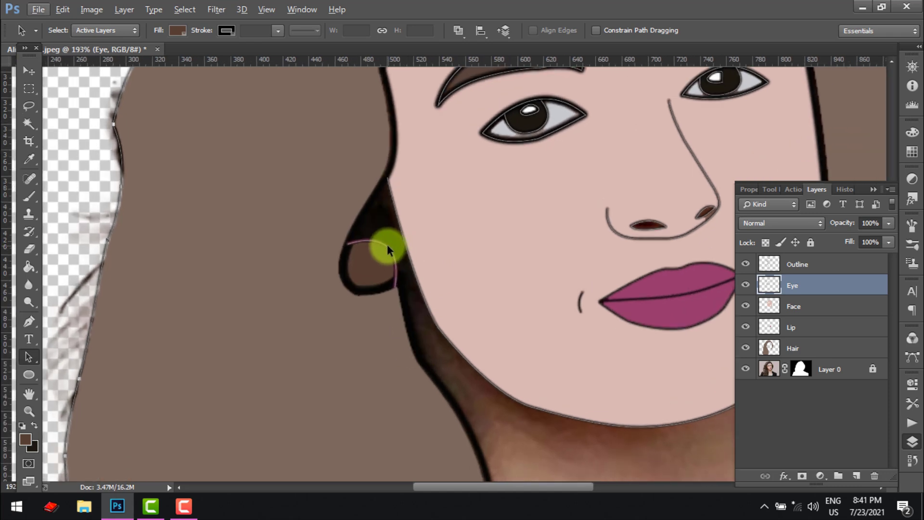
key("ctrl+alt+z")
key("ctrl+alt+z")
key("ctrl+alt+z")
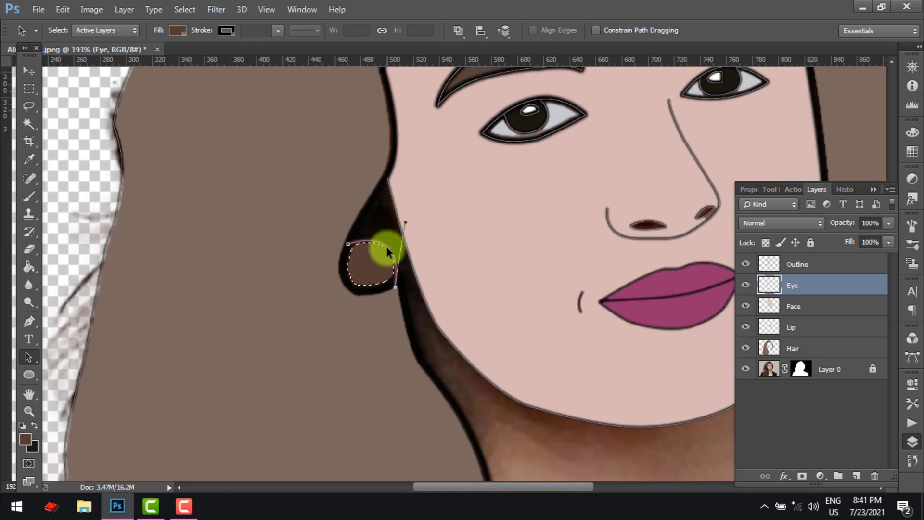
key("ctrl+alt+z")
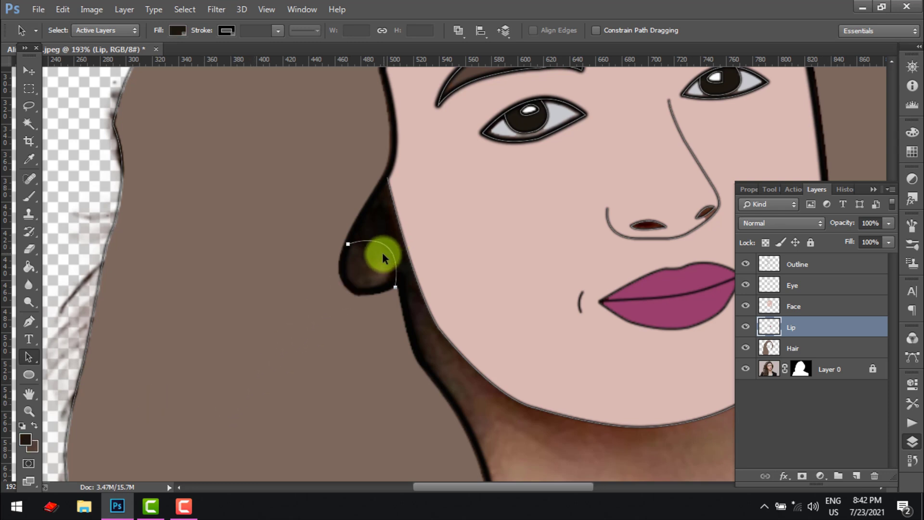
Stroke the ear-lobe path with the near-black foreground colour on the Lip layer and deselect the path.
key("p")
right_click(382, 248)
left_click(433, 256)
key("Return")
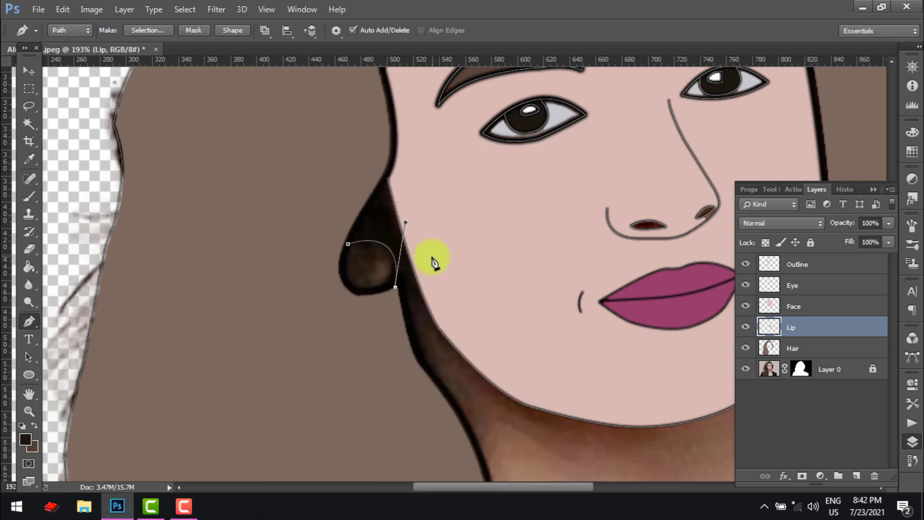
key("a")
left_click(372, 330)
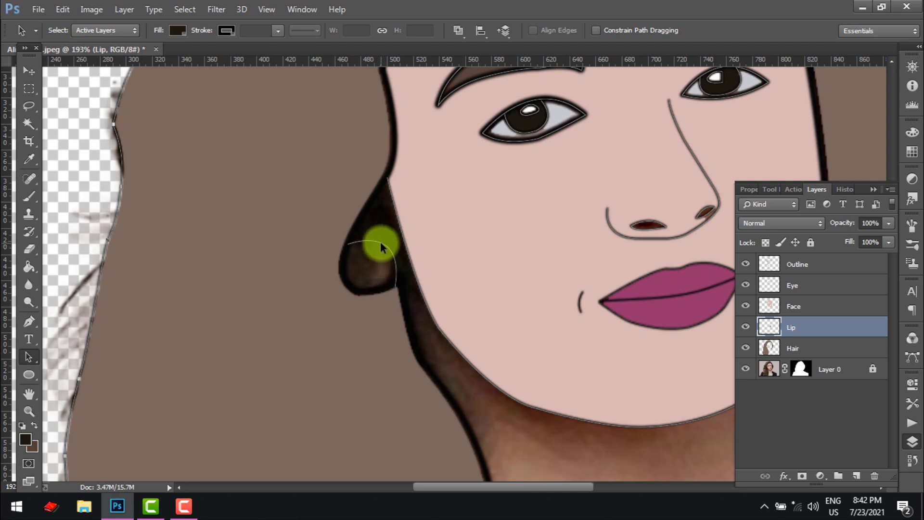
Try to select the ear lobe's interior with the Magic Wand on the Lip and Outline layers, clearing each selection.
key("w")
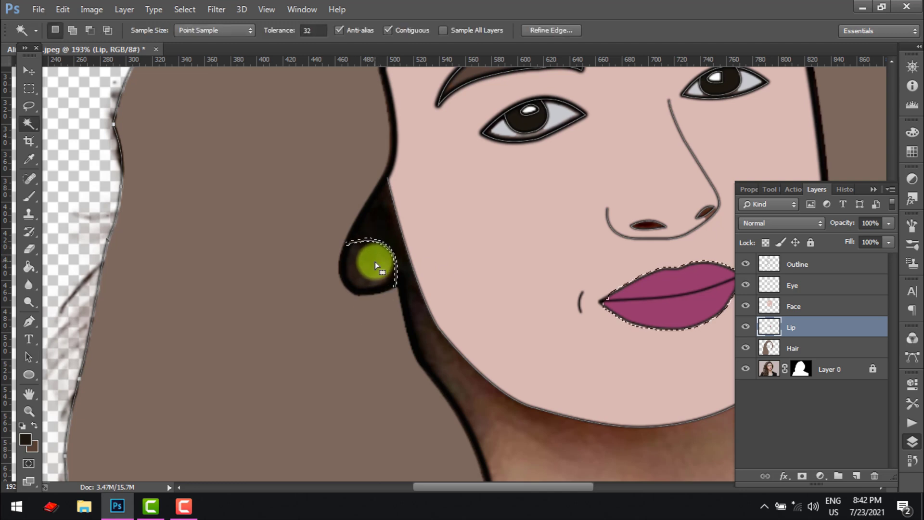
key("ctrl+d")
left_click(825, 264)
left_click(363, 269)
key("ctrl+d")
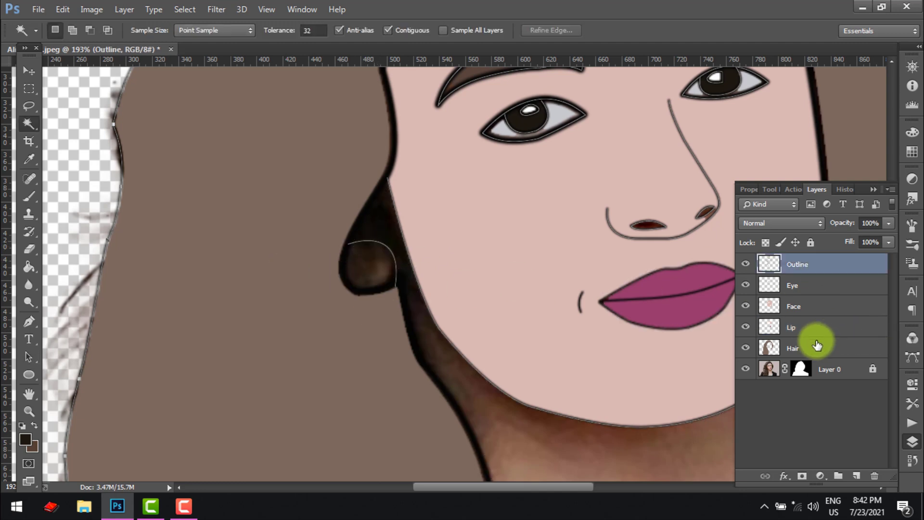
Undo the ear-lobe stroke made on the Lip layer and make Outline the active layer.
left_click(793, 327)
key("a")
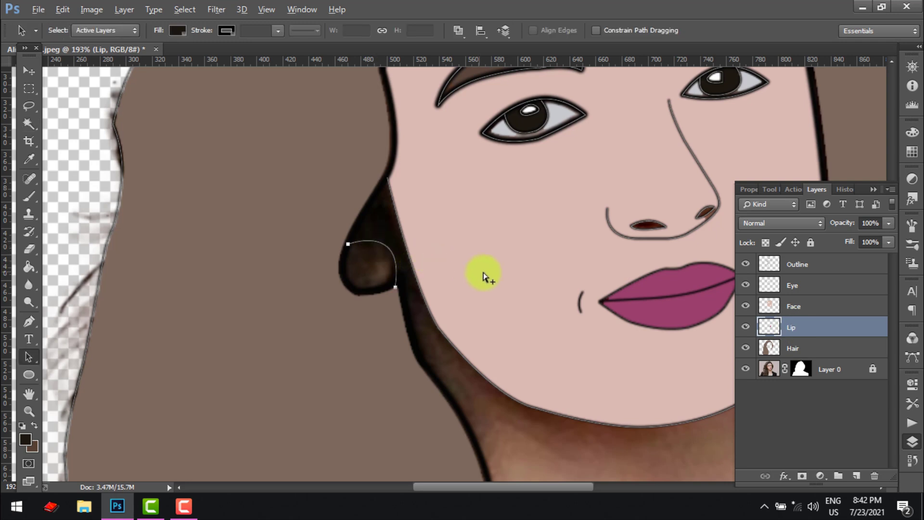
key("ctrl+alt+z")
left_click(814, 270)
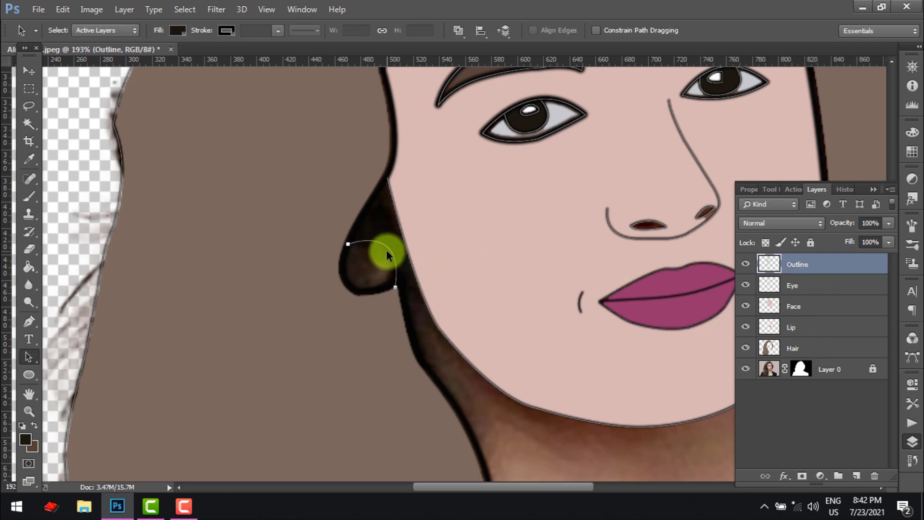
Stroke the curved ear-lobe path with the near-black foreground colour on the Outline layer.
key("p")
left_click(395, 287, "alt")
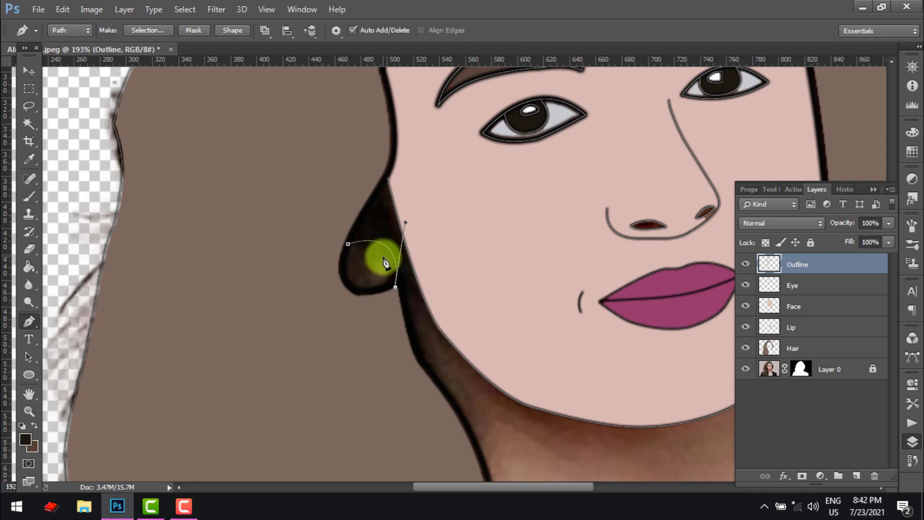
right_click(385, 263)
left_click(469, 261)
left_click(551, 174)
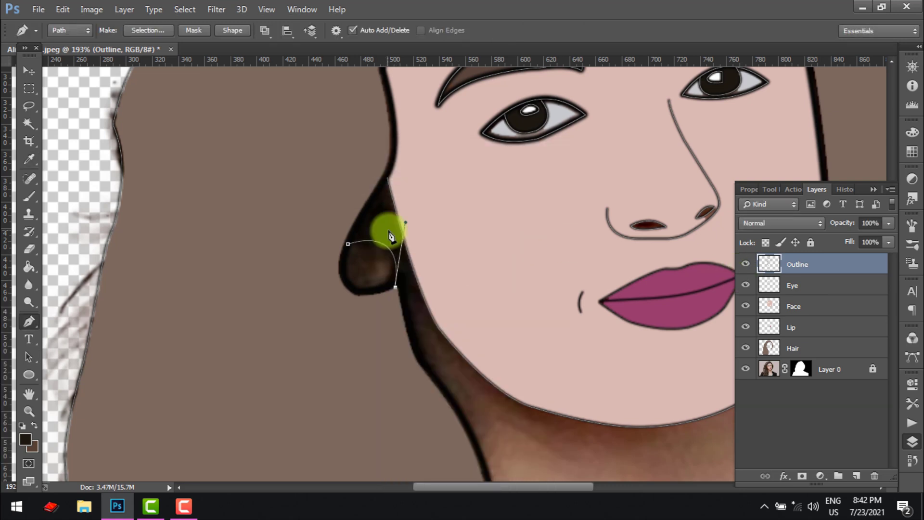
Select the ear lobe's interior with the Magic Wand, fill it with dark brown on the Hair layer, and clear the selection and path.
key("w")
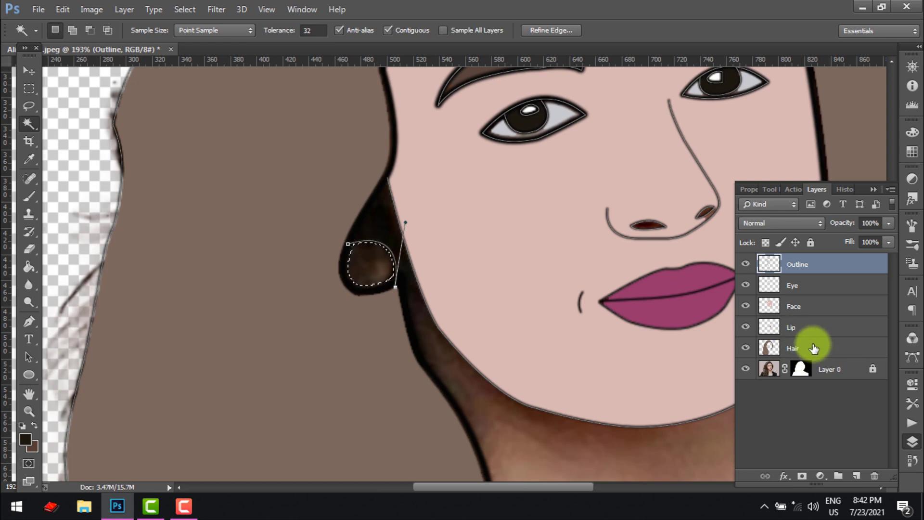
left_click(807, 353)
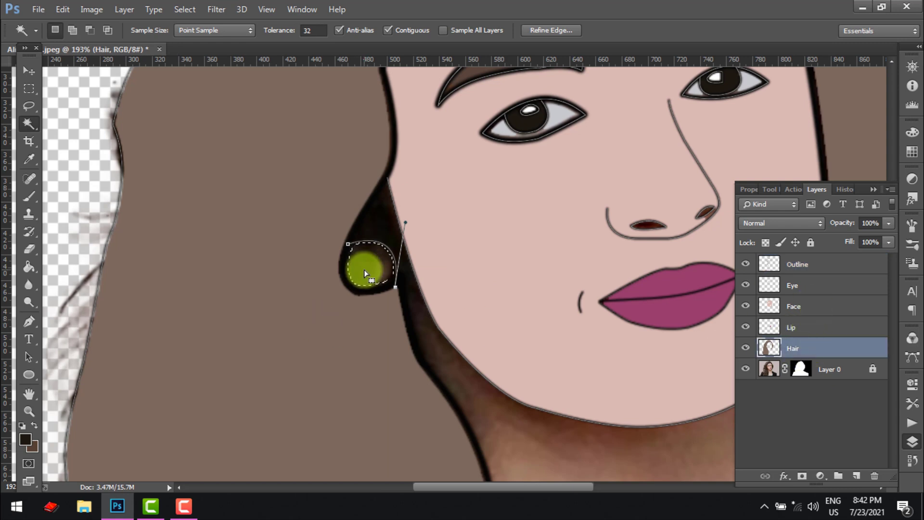
key("x")
key("g")
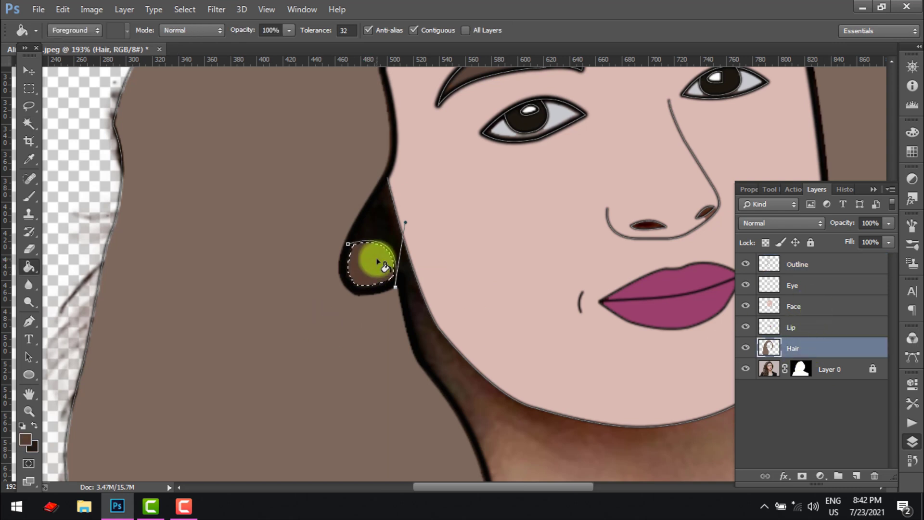
left_click(378, 263)
key("a")
left_click(357, 345)
scroll(387, 358, "down", 3)
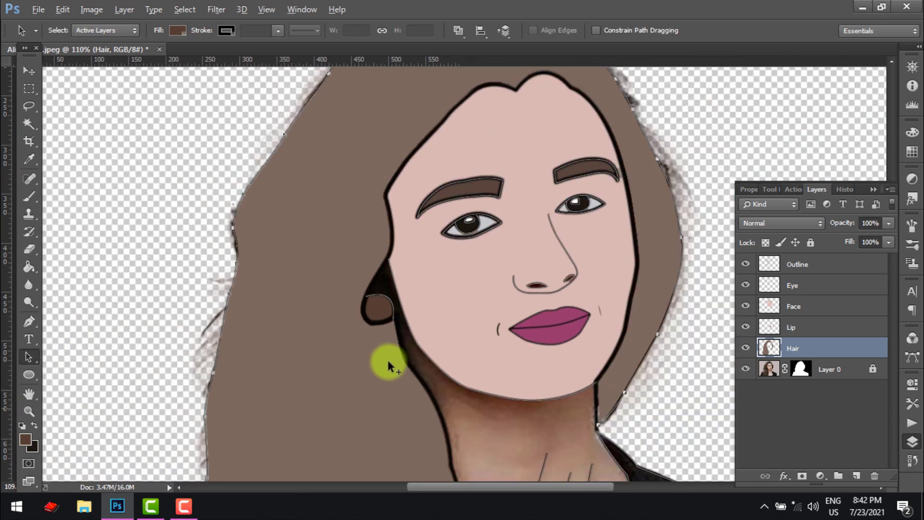
Select the neck and chest area with the Magic Wand on the Outline layer.
mouse_move(514, 452)
left_mouse_down()
mouse_move(512, 390)
mouse_move(435, 206)
left_mouse_up()
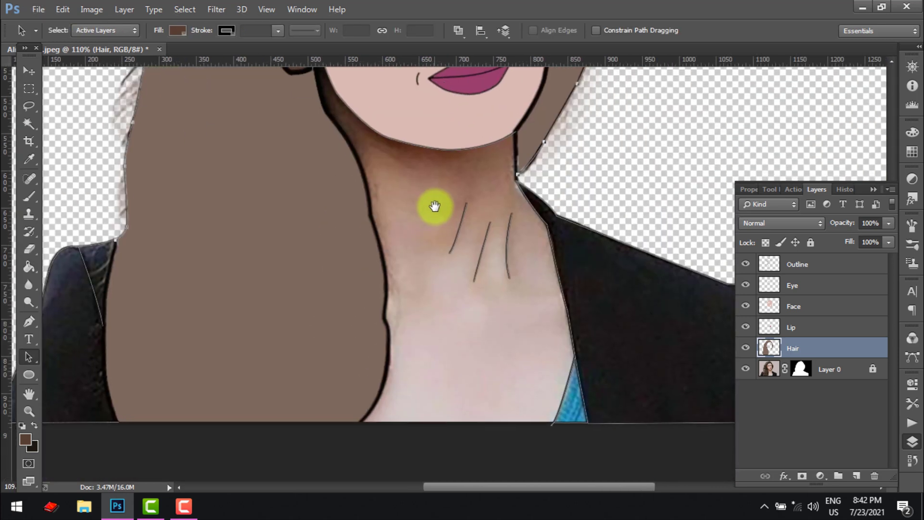
left_click(833, 263)
key("w")
left_click(491, 356)
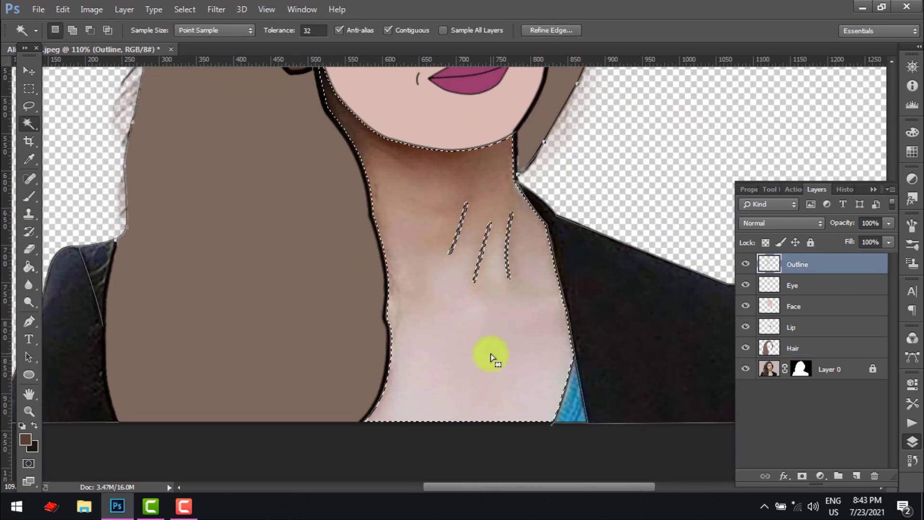
Sample the pale skin colour from the chest and add a new layer named Chest above Hair.
key("g")
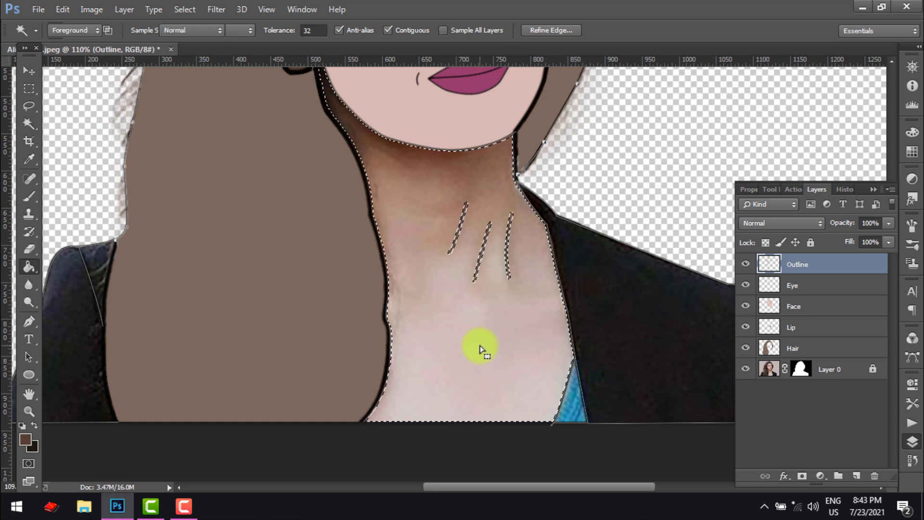
left_click(481, 345, "alt")
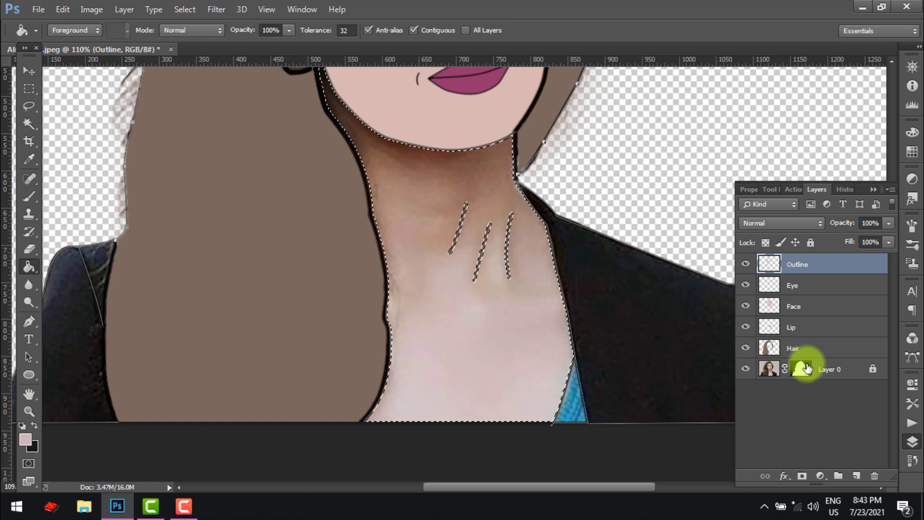
left_click(828, 350)
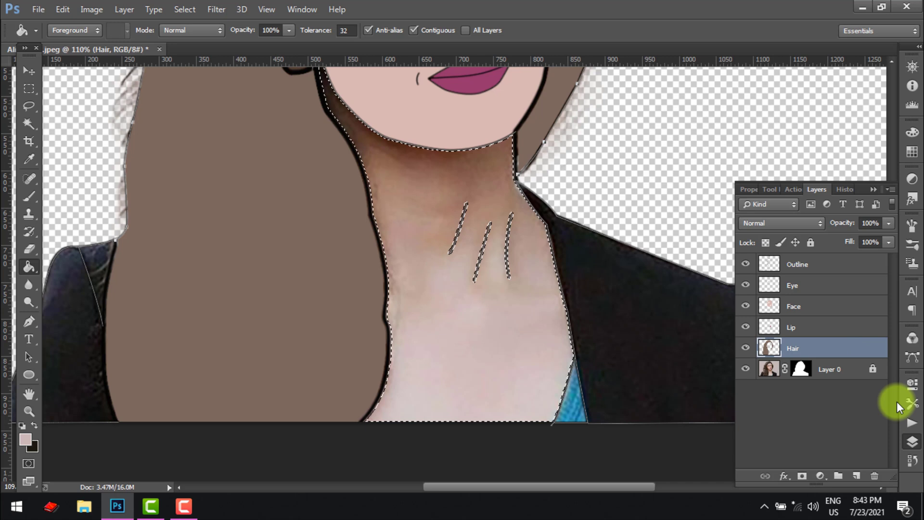
left_click(856, 476)
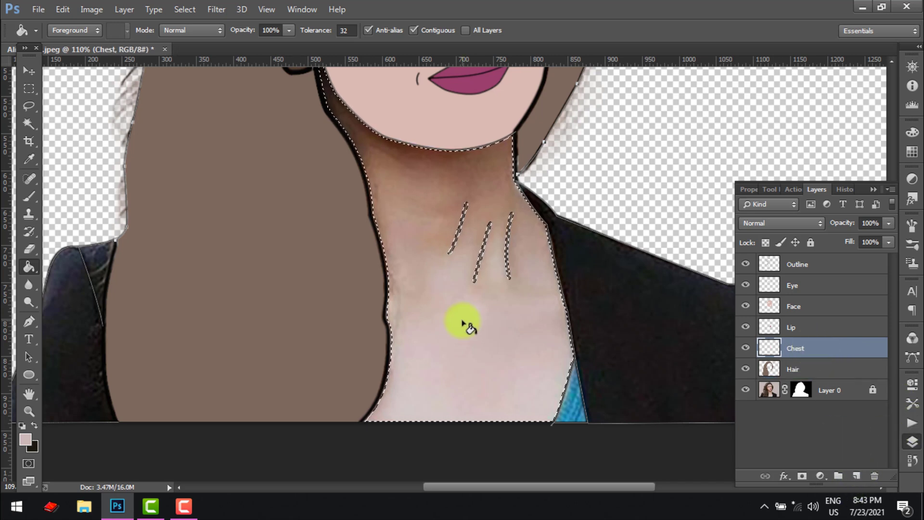
Try filling the neck and chest selection with the pale skin colour on the Chest layer, and undo the fill.
left_click(465, 348)
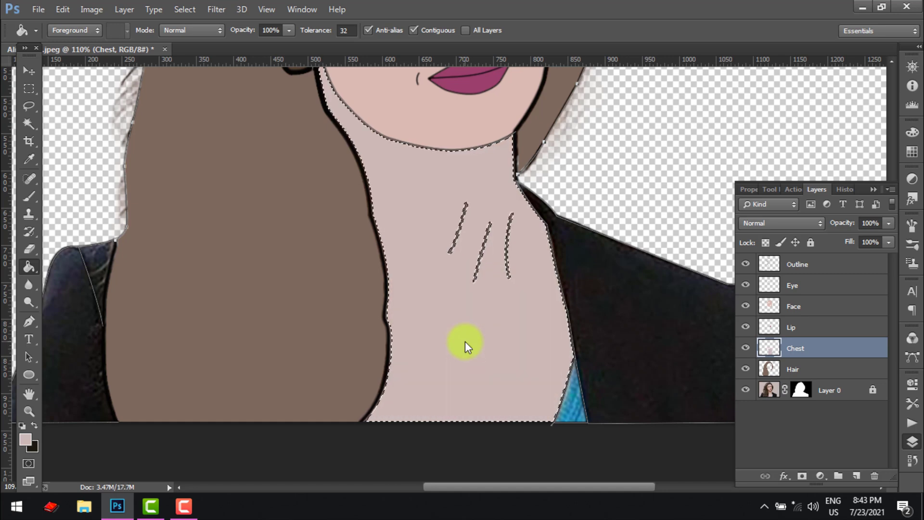
scroll(465, 342, "up", 4)
scroll(464, 342, "down", 3)
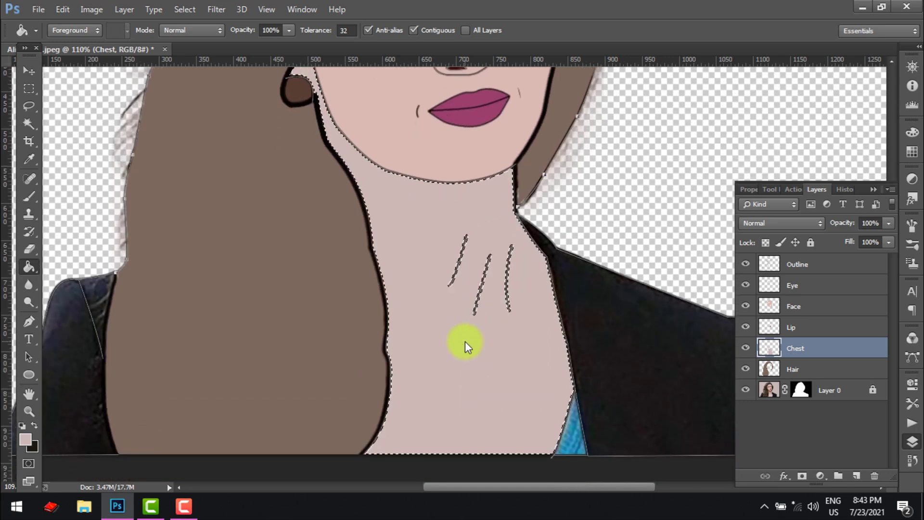
key("ctrl+d")
scroll(467, 342, "down", 6)
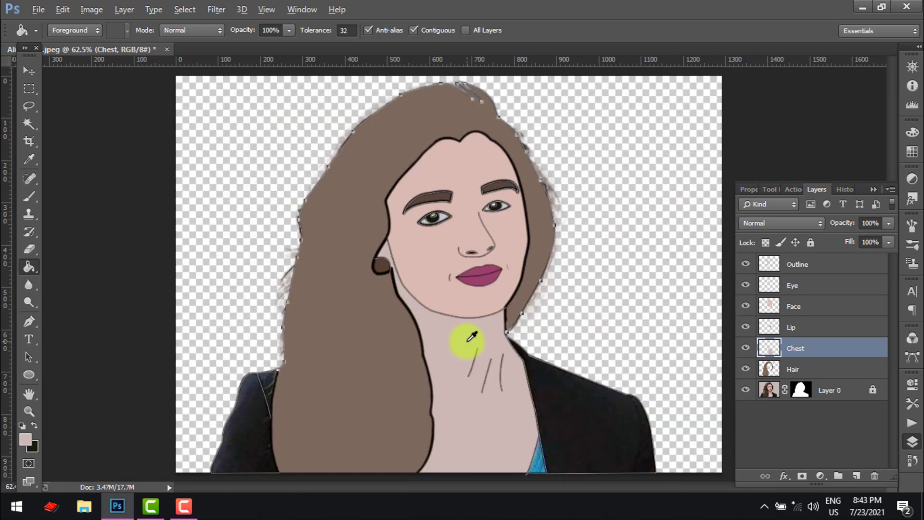
key("ctrl+alt+z")
key("ctrl+alt+z")
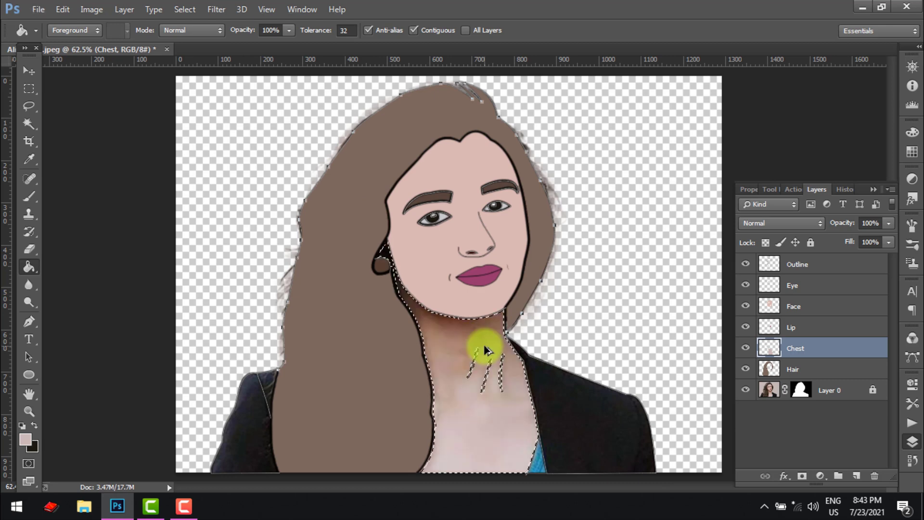
Sample a darker skin tone from the neck, fill the neck and chest selection with it on the Chest layer, and deselect.
left_click(451, 362, "alt")
left_click(464, 418)
key("ctrl+d")
Select the blue shirt triangle using the Outline layer, sample its blue, fill it on the Chest layer, and deselect.
scroll(528, 452, "up", 9)
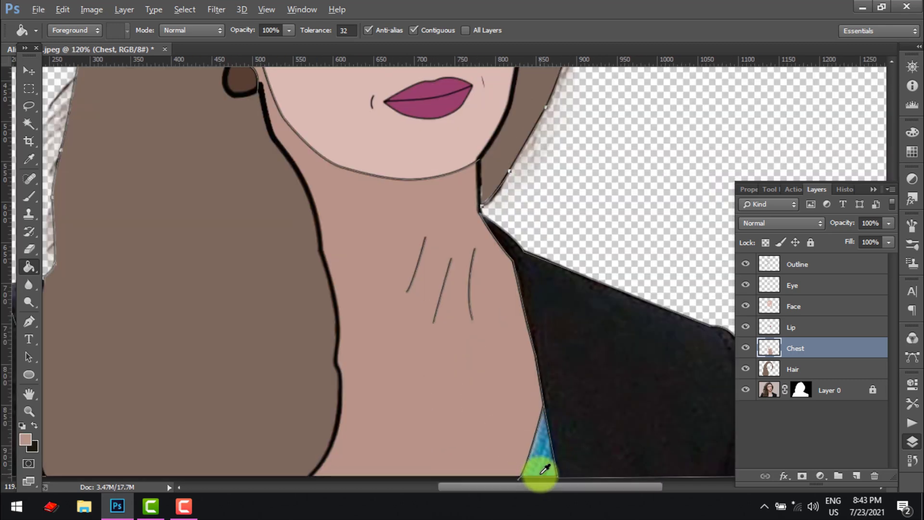
key("alt+w")
left_click(562, 11)
left_click(842, 258)
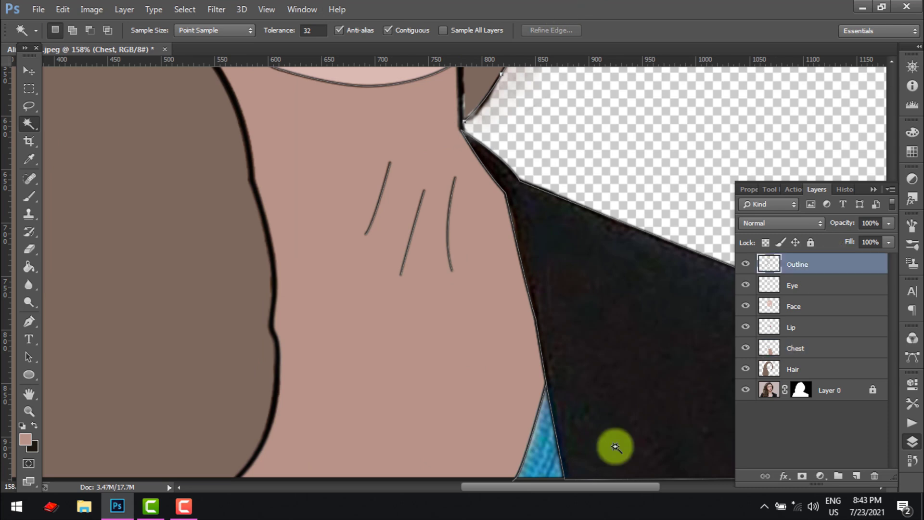
left_click(548, 453)
key("g")
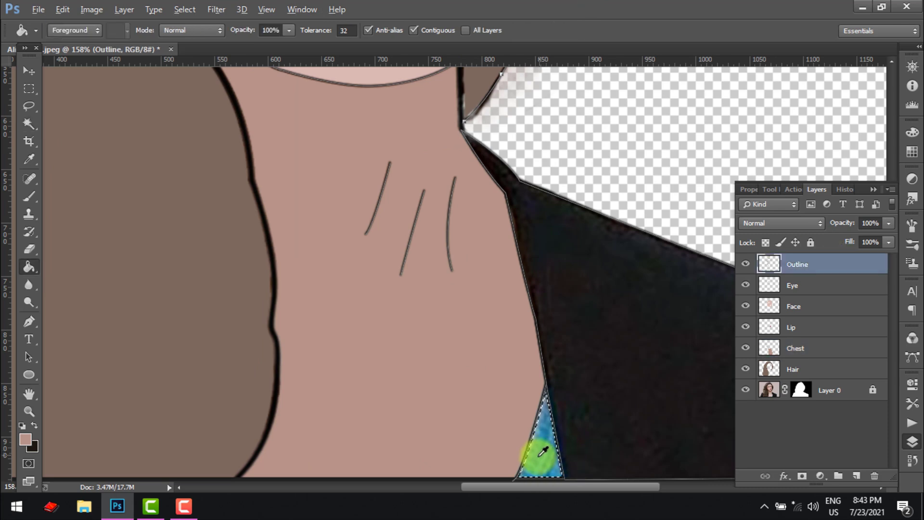
left_click(539, 460, "alt")
left_click(821, 348)
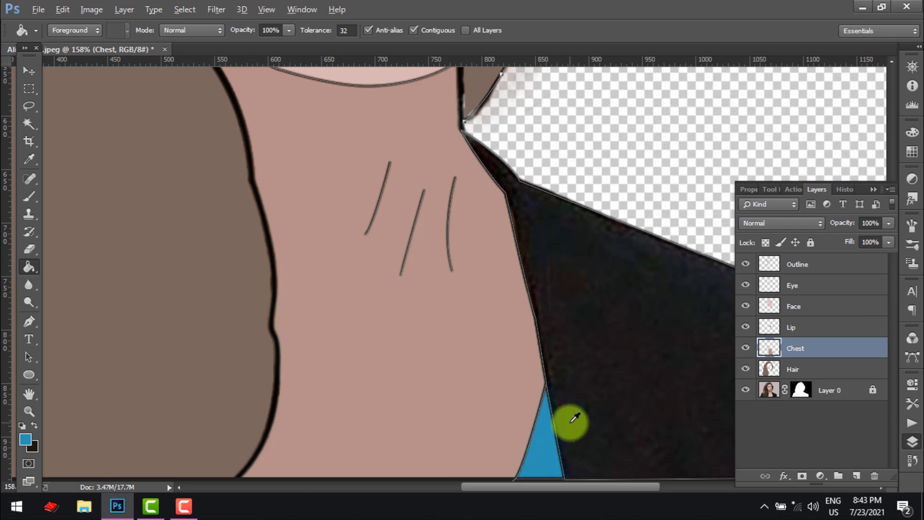
Select the coat areas on both shoulders, including the narrow collar strip beside the hair, with the Magic Wand on the Outline layer.
scroll(574, 424, "down", 3)
scroll(574, 424, "up", 1)
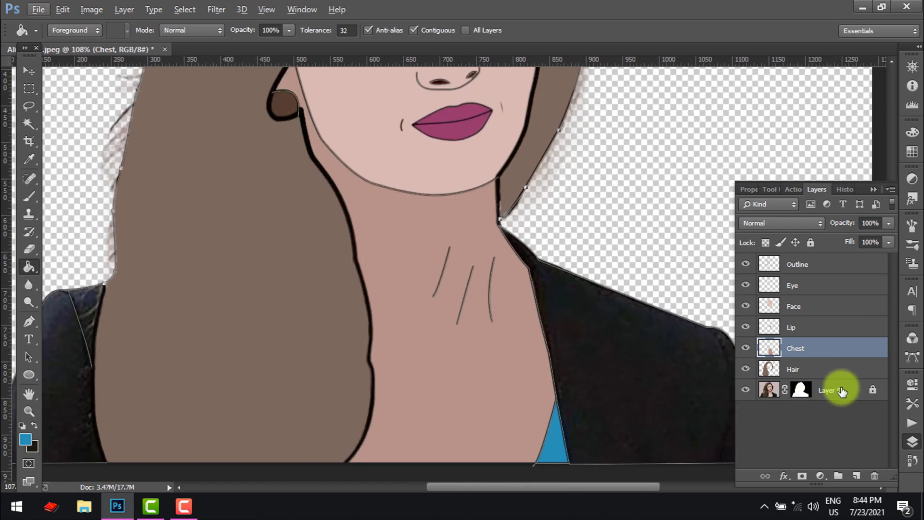
left_click(816, 269)
key("w")
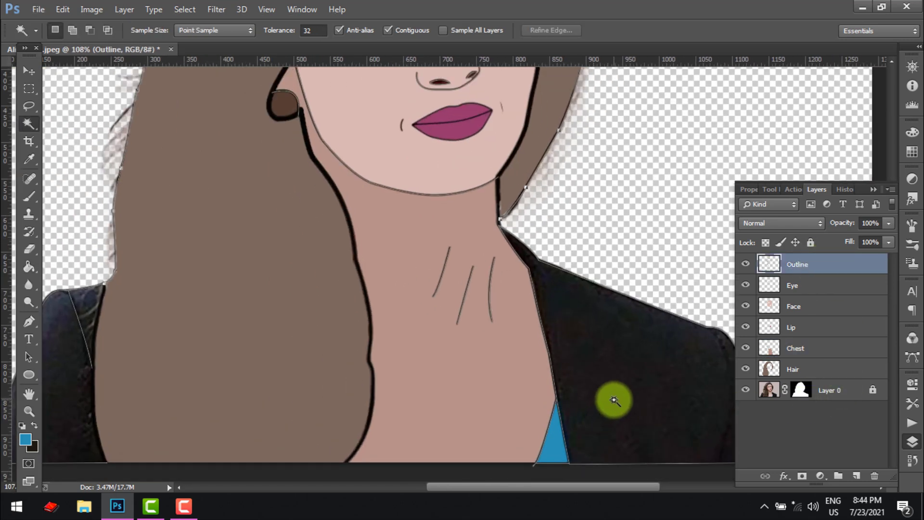
left_click(614, 400)
left_click_drag(138, 409, 412, 368)
left_click(329, 364, "shift")
left_click(360, 265, "shift")
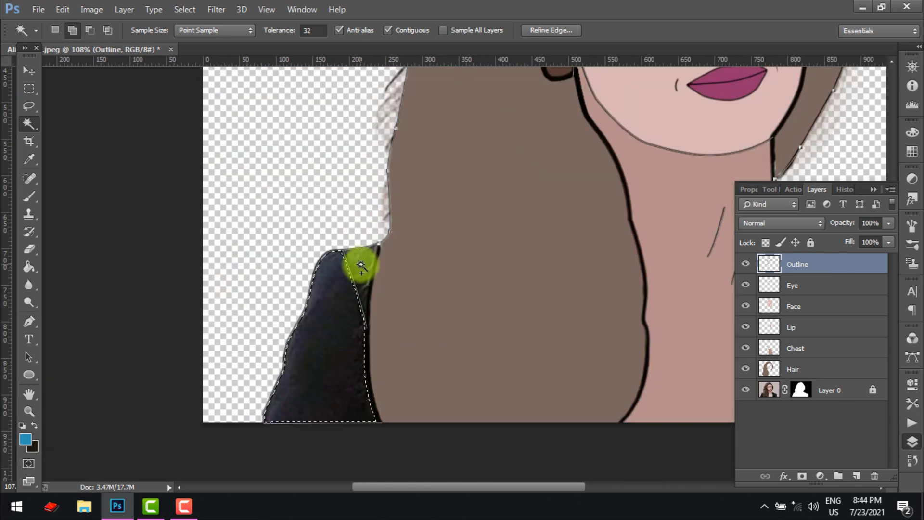
Expand the coat selection so its separate parts merge across the thin outline.
left_click(184, 9)
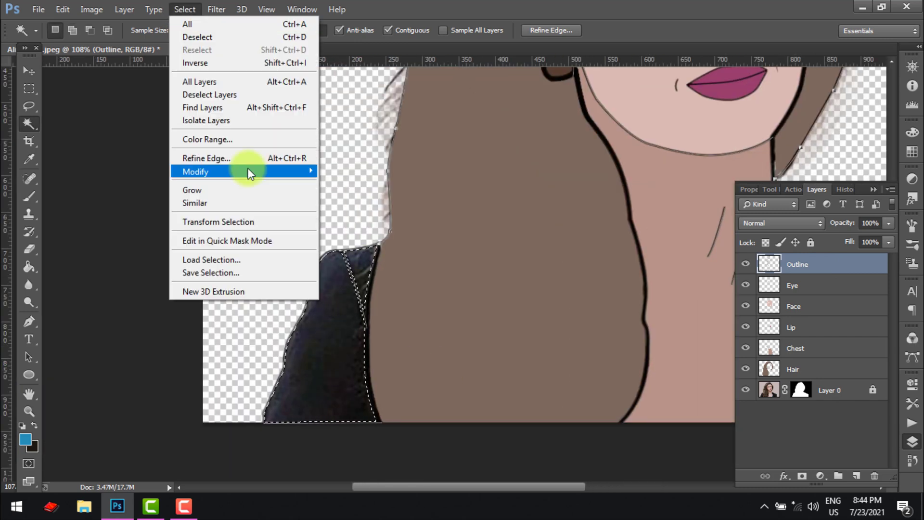
mouse_move(243, 169)
left_click(366, 198)
key("Return")
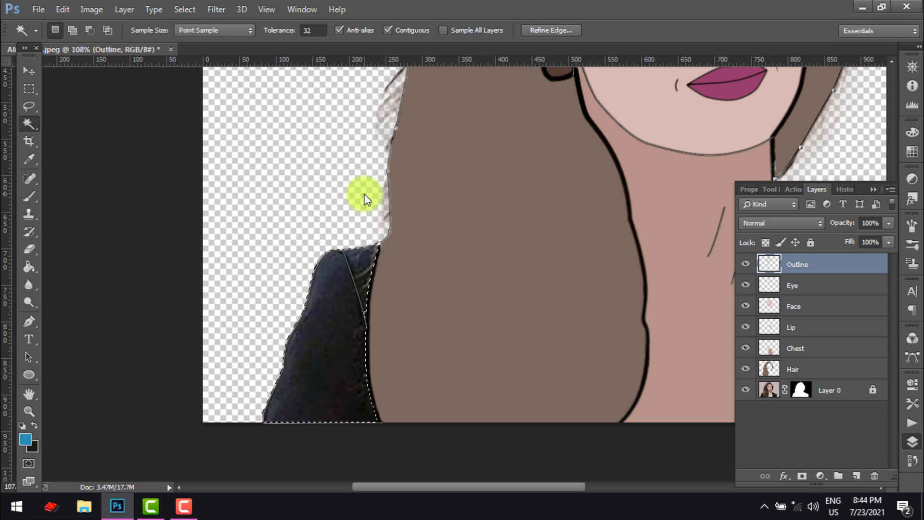
Add a new layer above Hair and name it Coat.
left_click_drag(565, 305, 178, 310)
left_click(813, 369)
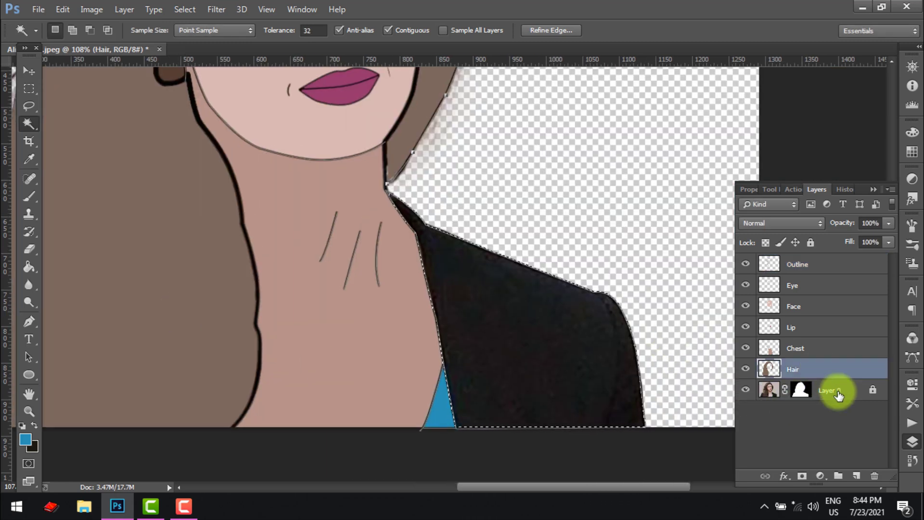
left_click(856, 476)
double_click(805, 369)
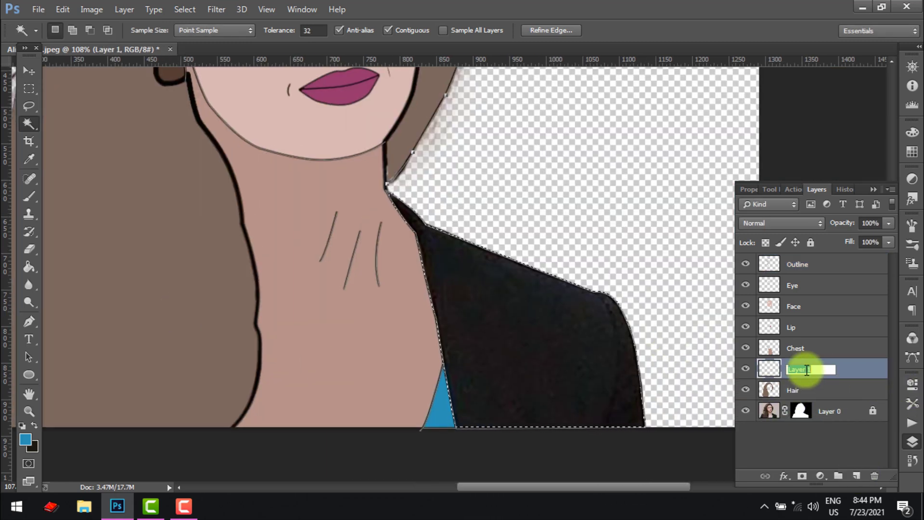
type("Coat")
key("Return")
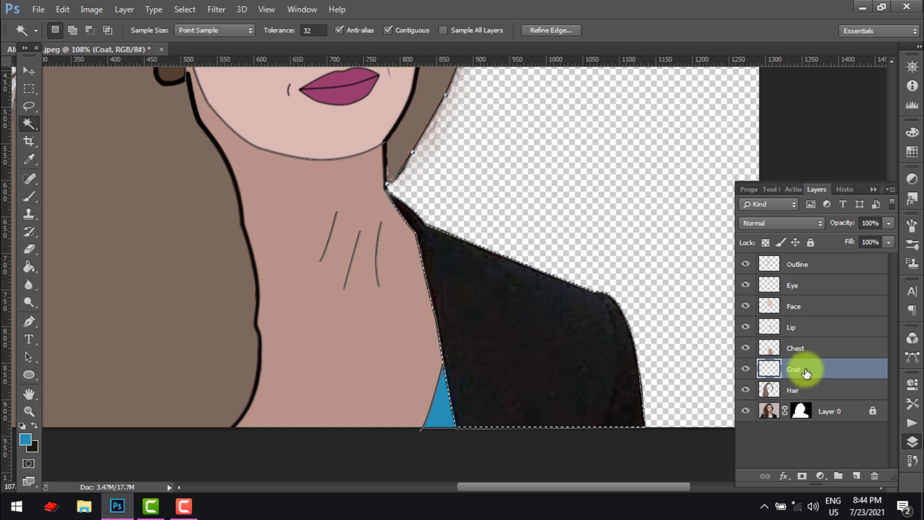
Sample the coat's near-black colour, fill both coat parts with it on the Coat layer, and deselect.
key("g")
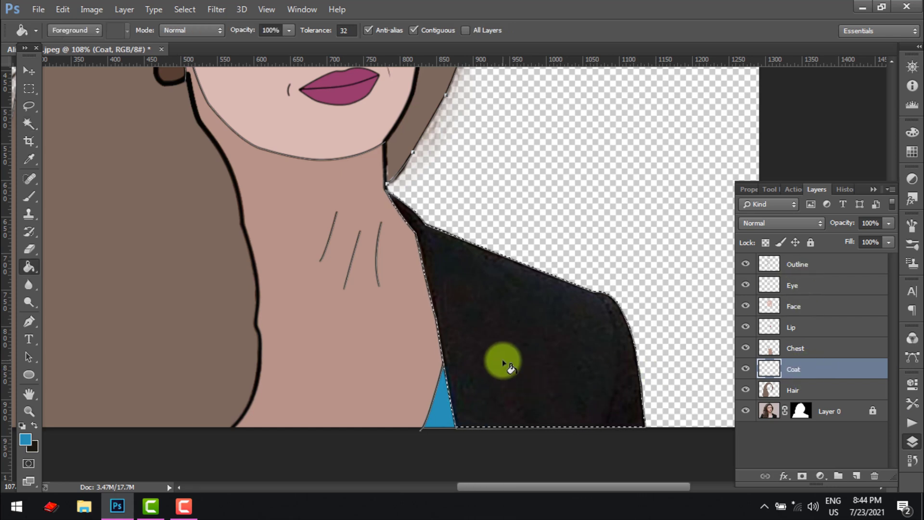
left_click(506, 351, "alt")
left_click(513, 351)
left_click_drag(281, 366, 621, 373)
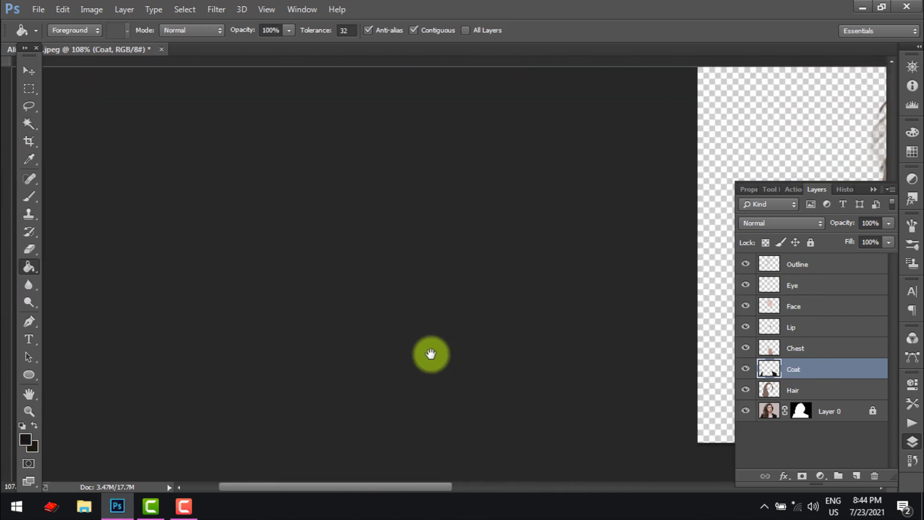
left_click_drag(440, 352, 343, 343)
left_click_drag(553, 364, 371, 352)
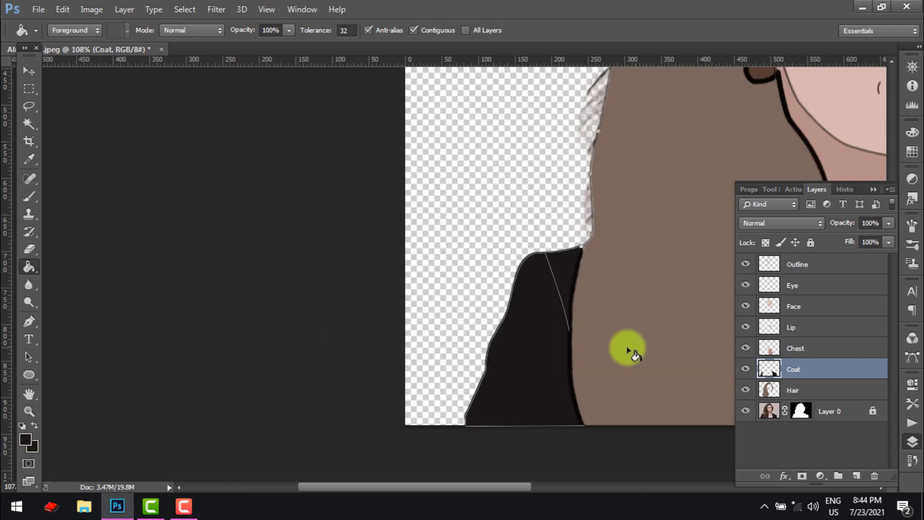
Review the whole portrait and briefly hide Layer 0 to check which areas still rely on the photo, restoring its visibility.
key("ctrl+0")
scroll(443, 256, "up", 5)
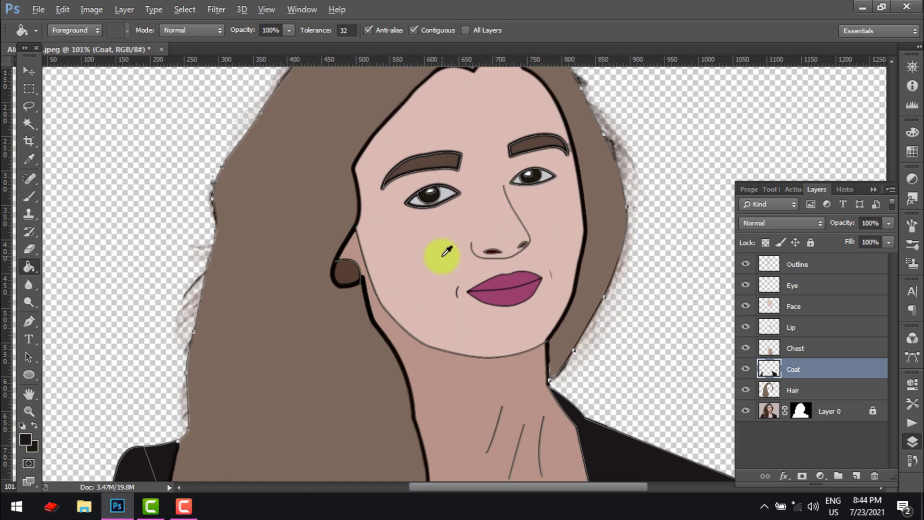
scroll(434, 226, "up", 6)
scroll(439, 186, "down", 6)
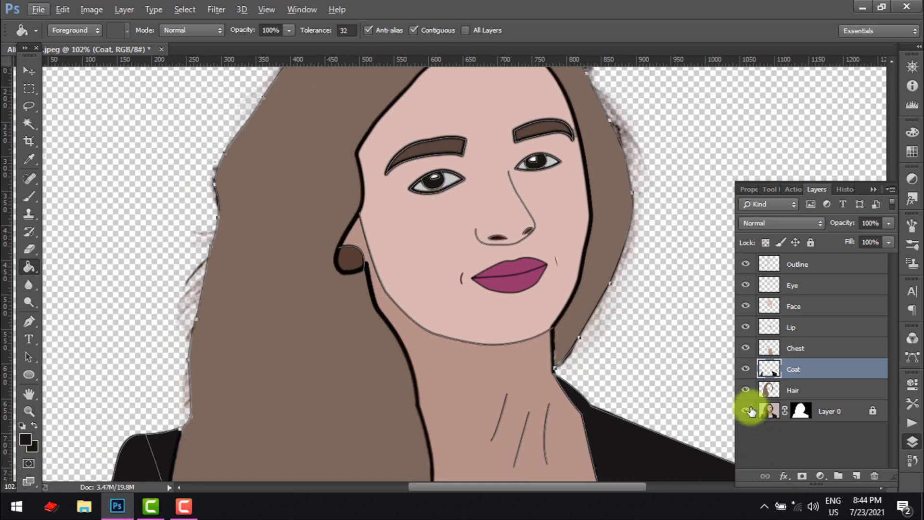
left_click(749, 414)
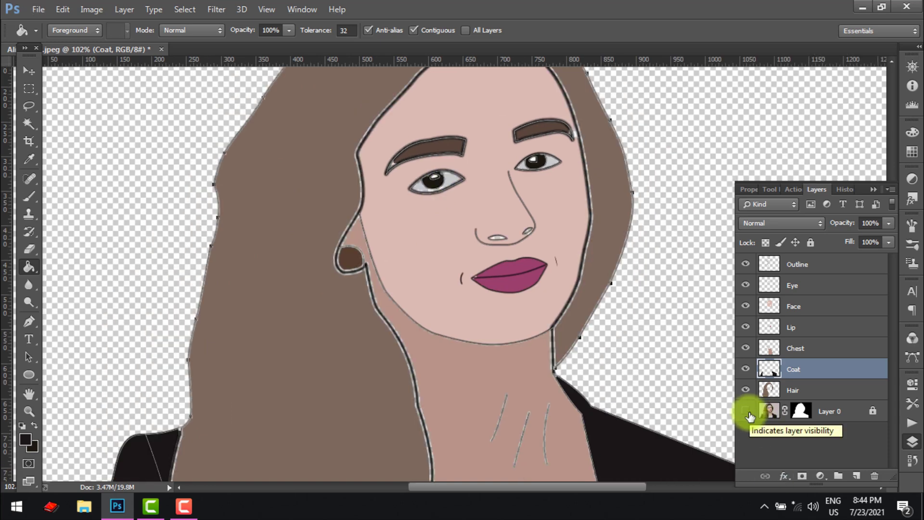
left_click(747, 413)
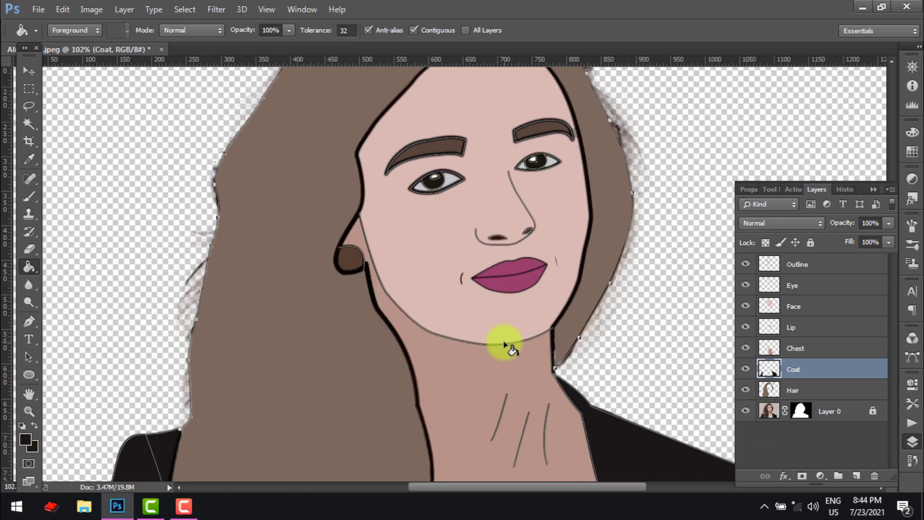
Unlock Layer 0, duplicate it with its mask, and move the copy above the Outline layer.
scroll(506, 339, "down", 4)
left_click(832, 413)
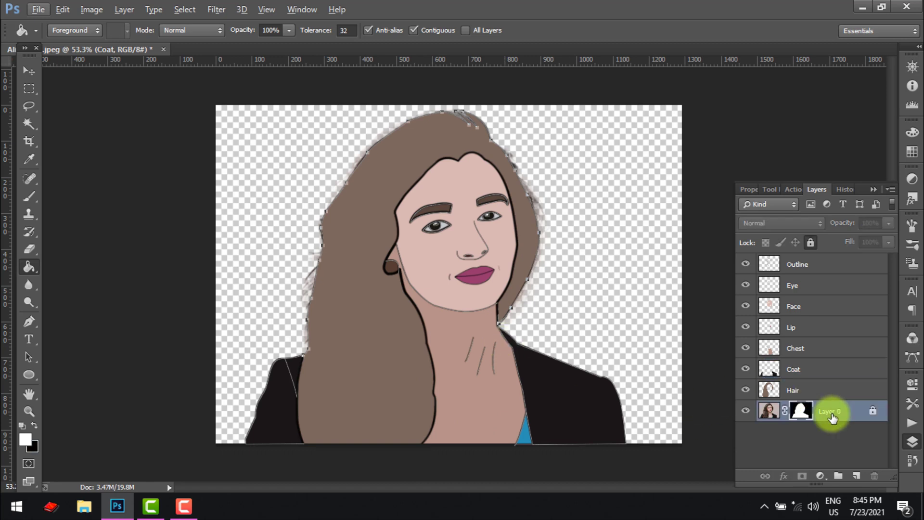
left_click(810, 242)
key("ctrl+j")
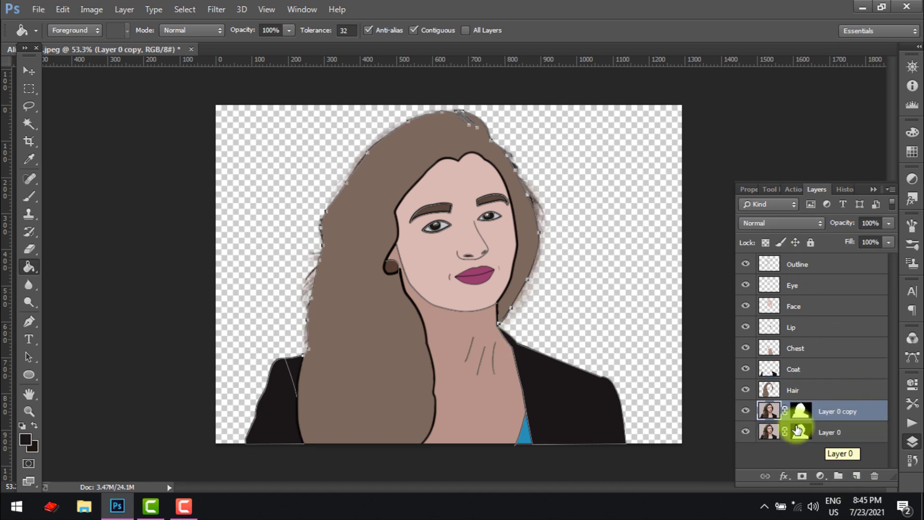
left_click_drag(825, 411, 838, 265)
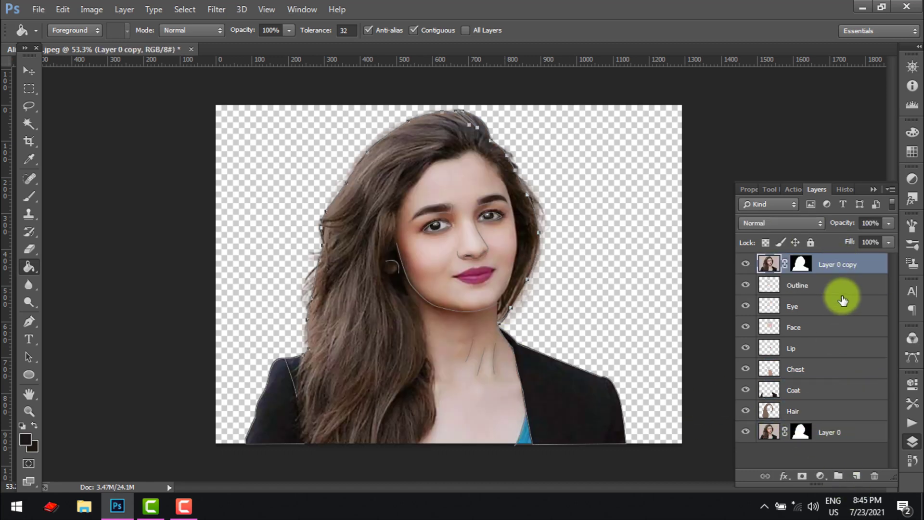
Desaturate the Layer 0 copy to turn the duplicated photo black and white.
left_click(800, 286)
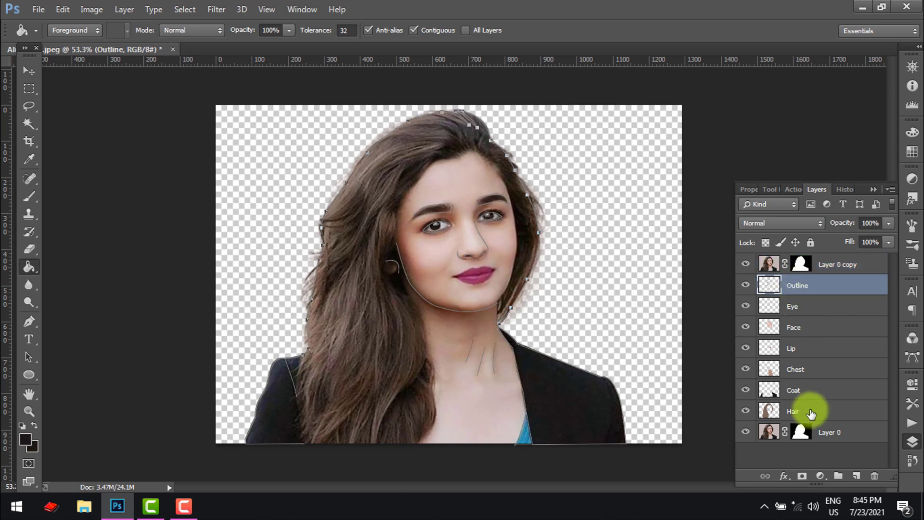
left_click(774, 264)
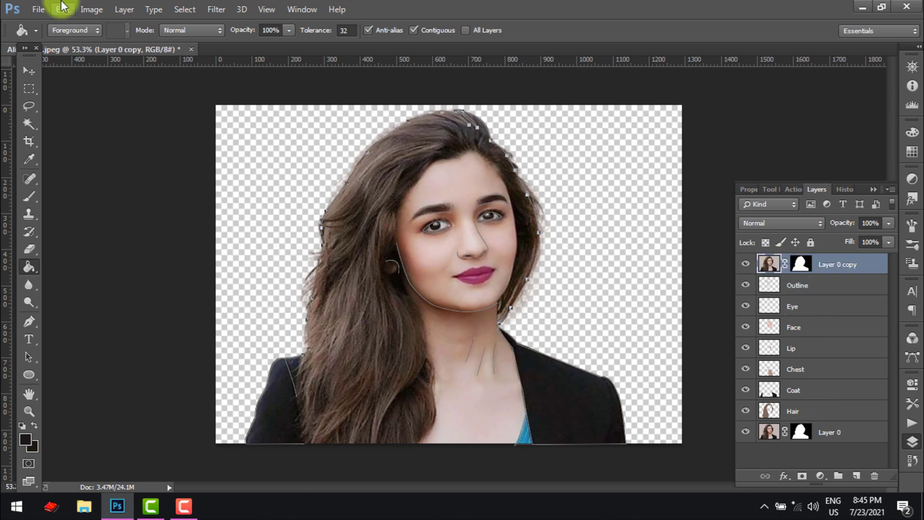
left_click(91, 9)
mouse_move(143, 45)
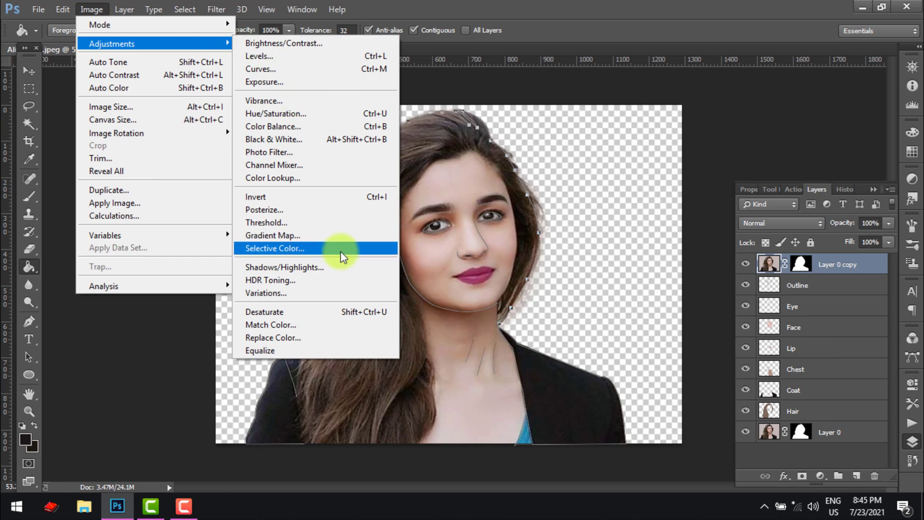
left_click(328, 311)
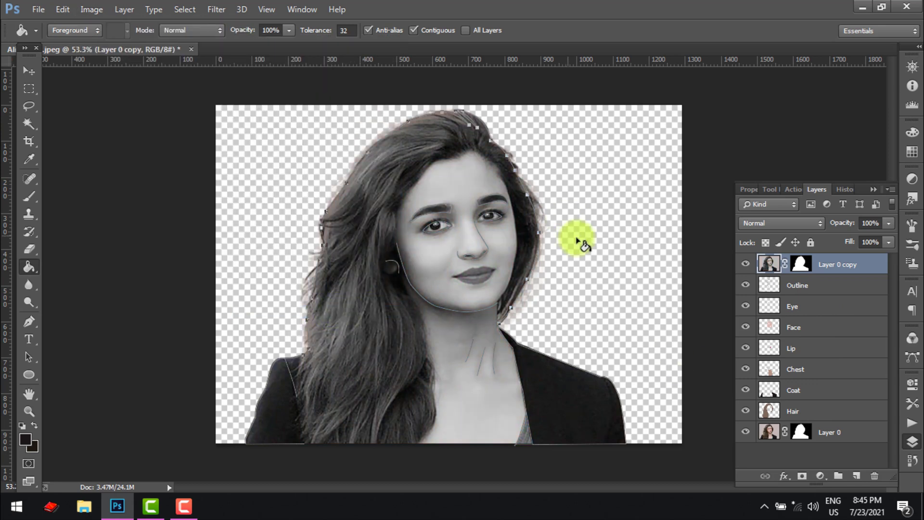
Apply the Cutout filter to Layer 0 copy with Number of Levels 4, Edge Simplicity 4 and Edge Fidelity 2.
left_click(217, 9)
left_click(240, 61)
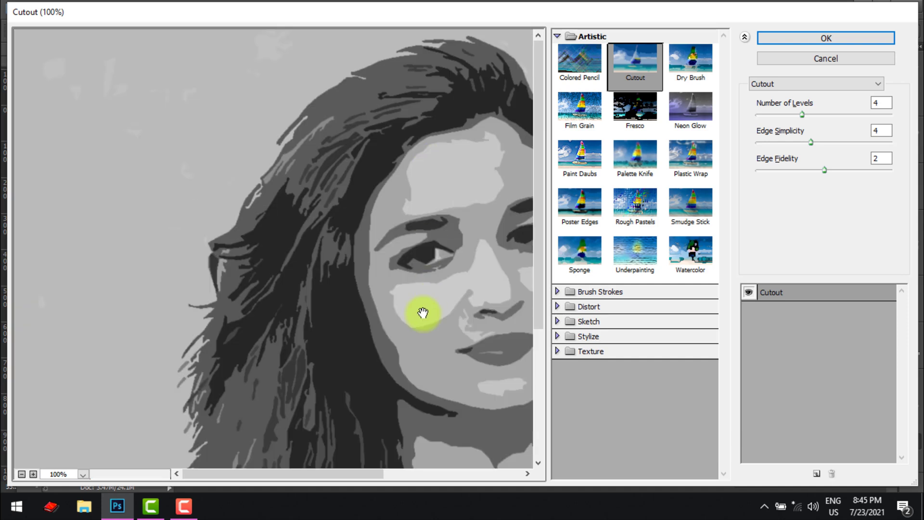
left_click_drag(423, 313, 264, 262)
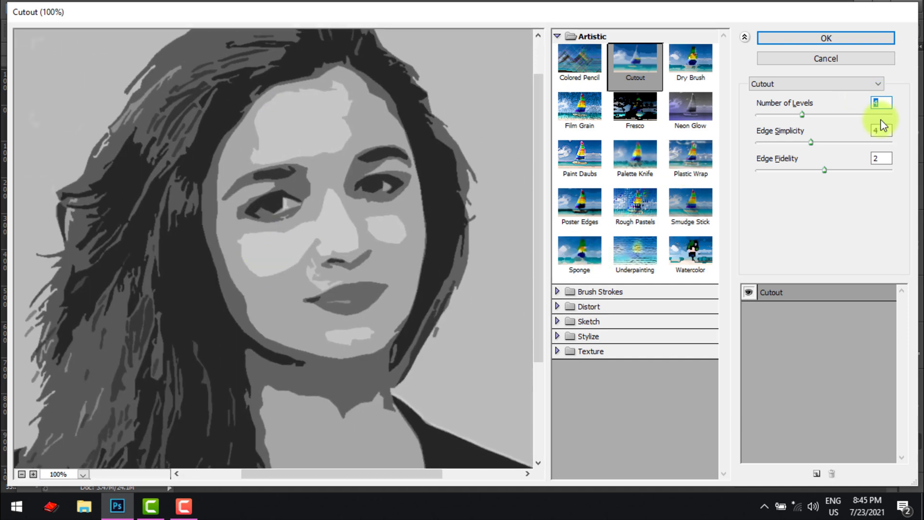
key("Down")
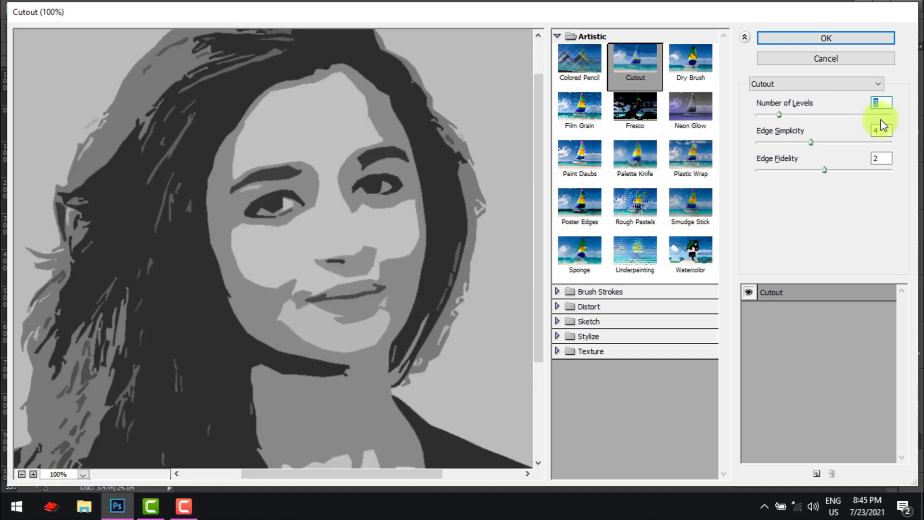
key("Up")
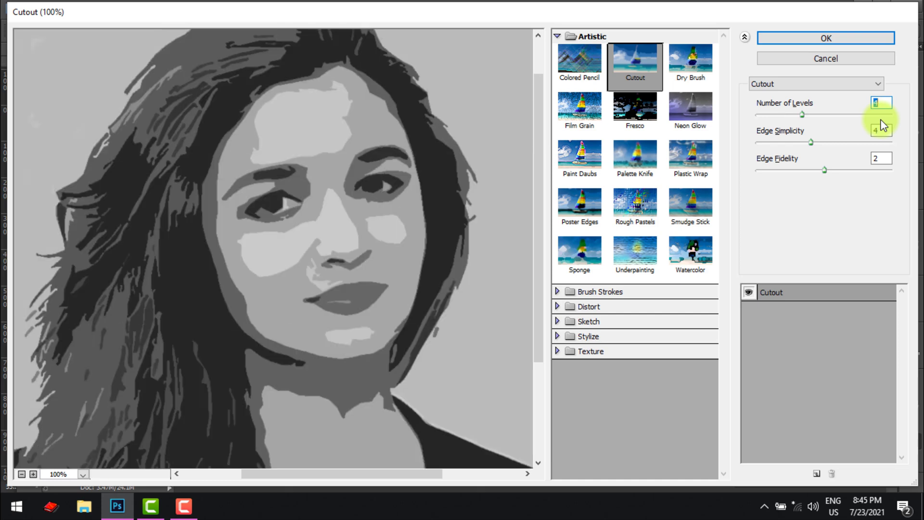
left_click_drag(887, 158, 804, 166)
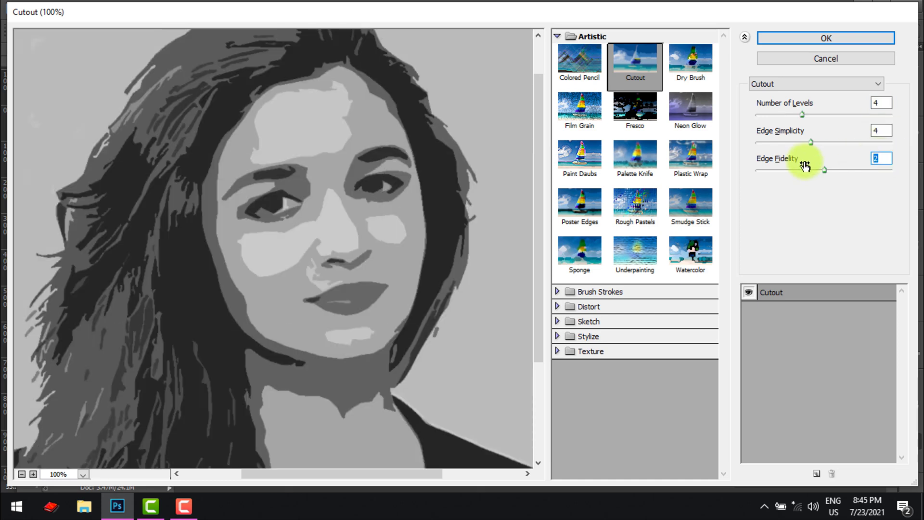
key("Up")
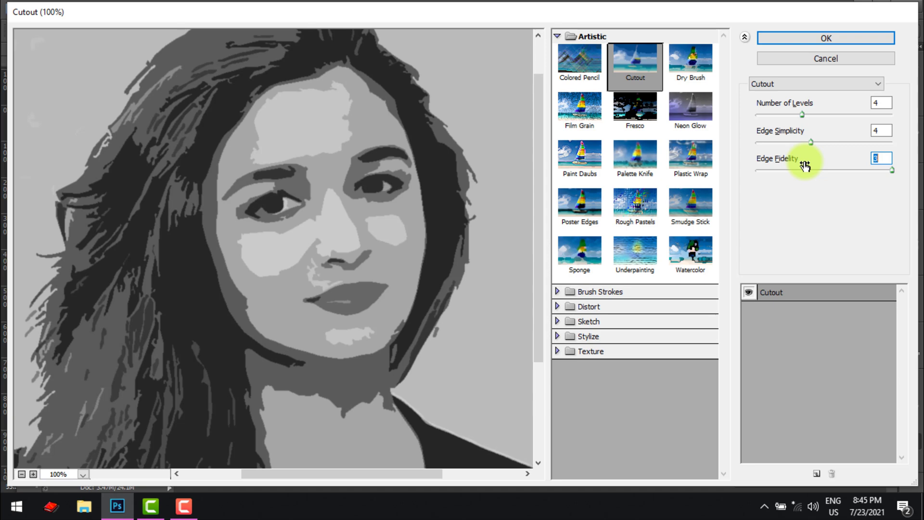
key("Down")
key("Down")
key("Up")
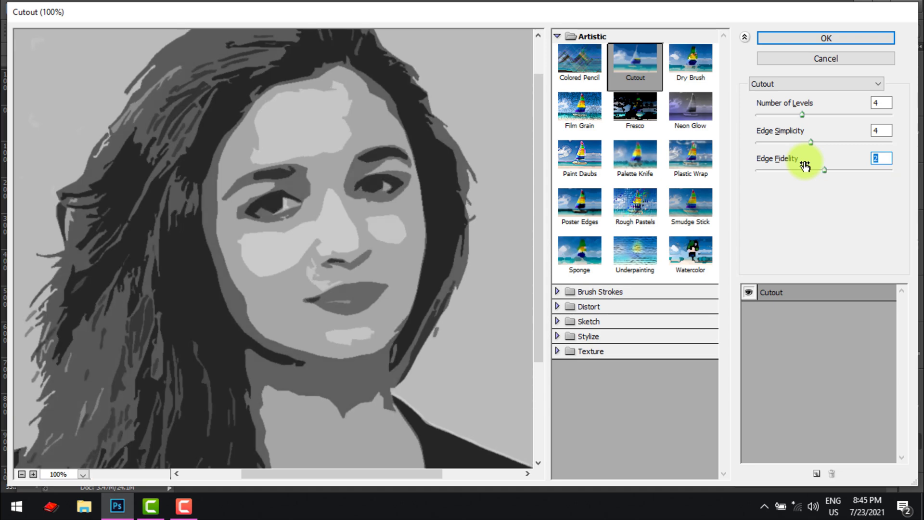
left_click(825, 38)
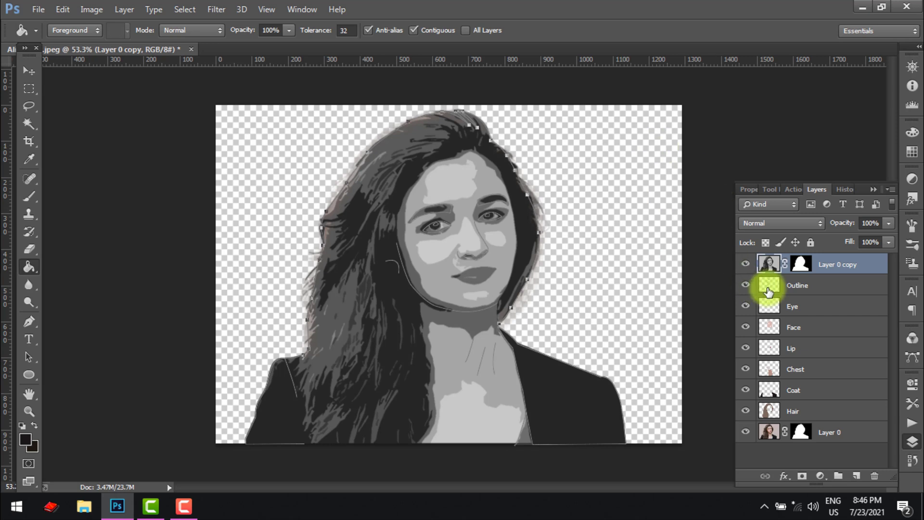
Set the Layer 0 copy's blend mode to Multiply so its grey tones shade the flat colours, and deselect the layer.
left_click(779, 224)
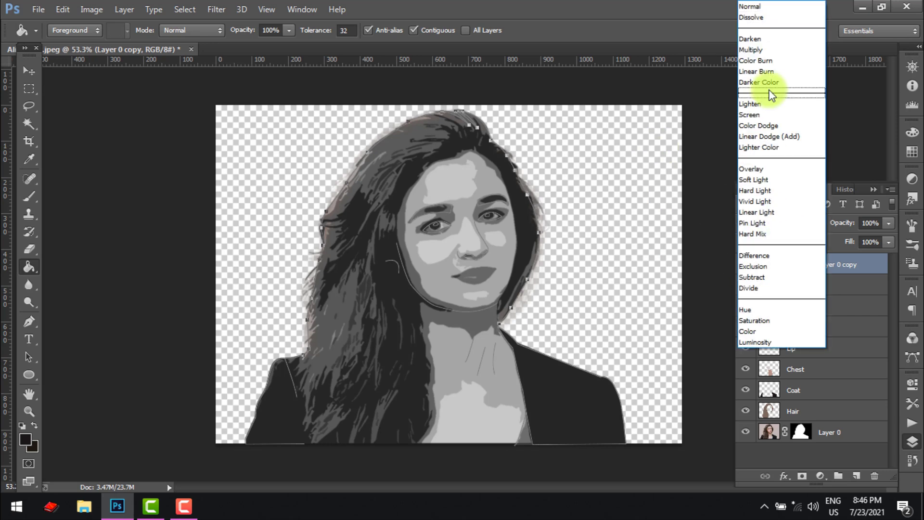
left_click(760, 50)
left_click(30, 70)
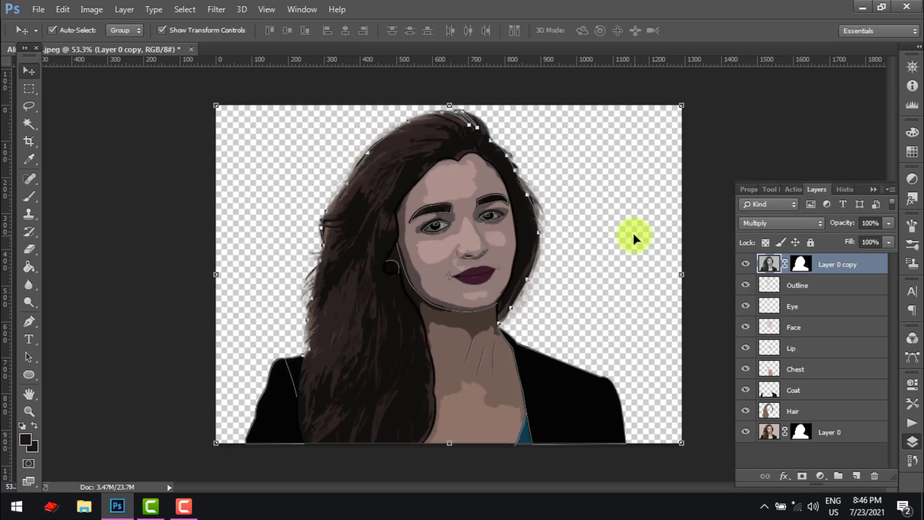
left_click(633, 235)
scroll(465, 241, "up", 7)
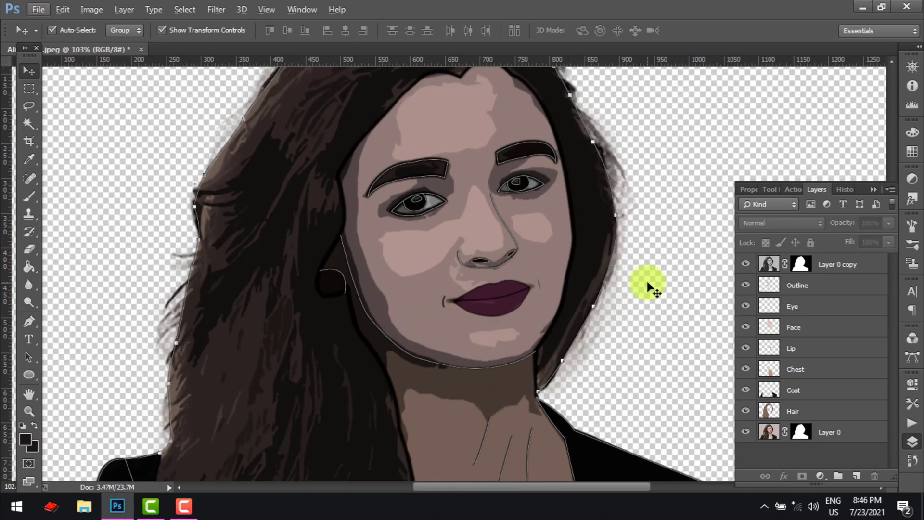
Group all the layers from Outline down to Hair.
left_click(815, 283)
left_click(814, 414, "shift")
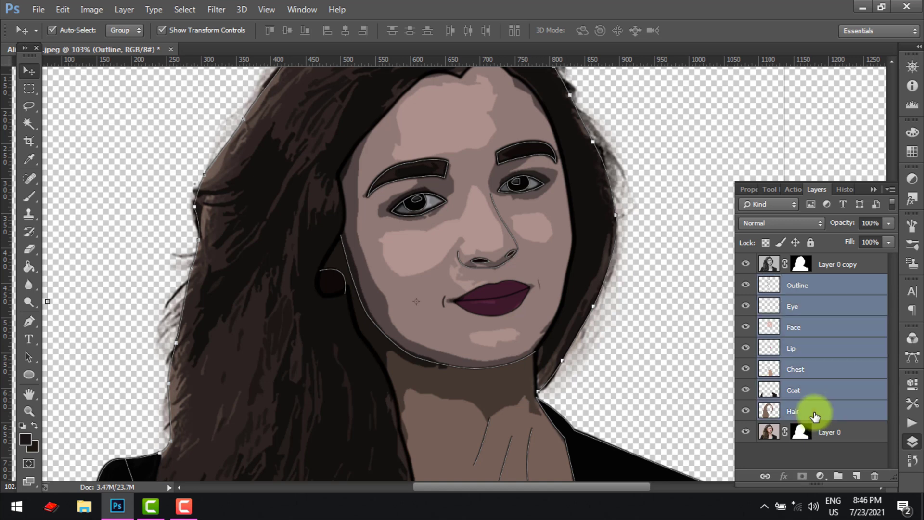
key("ctrl+g")
scroll(508, 235, "down", 4)
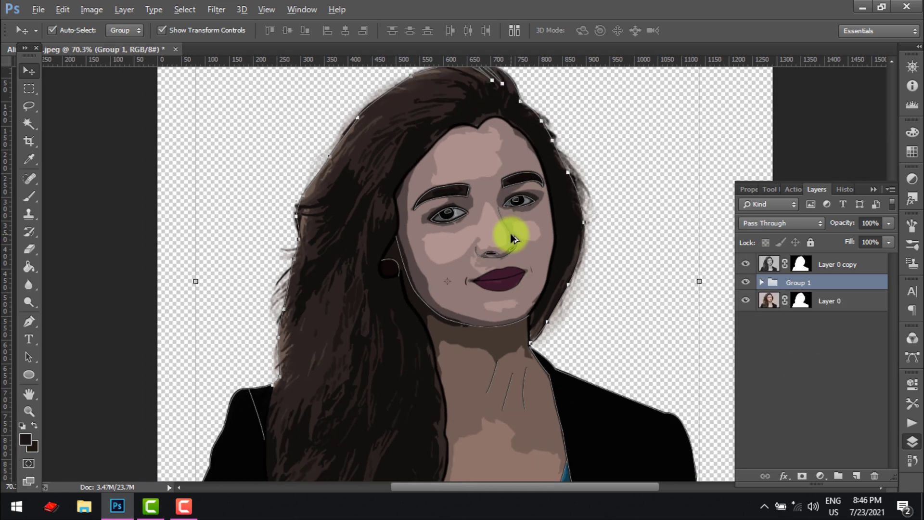
Dismiss the path lines still displayed over the portrait and check the shaded drawing up close.
left_click(29, 357)
scroll(400, 268, "down", 3)
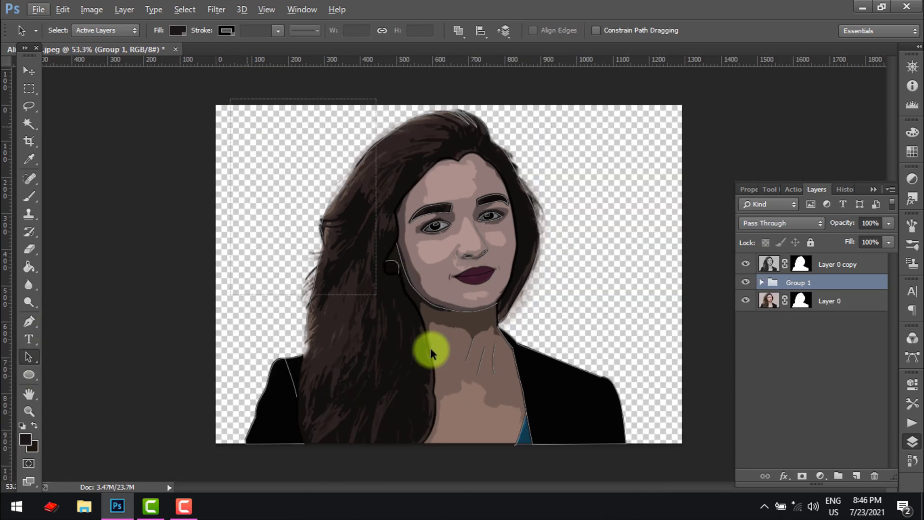
scroll(426, 297, "up", 1)
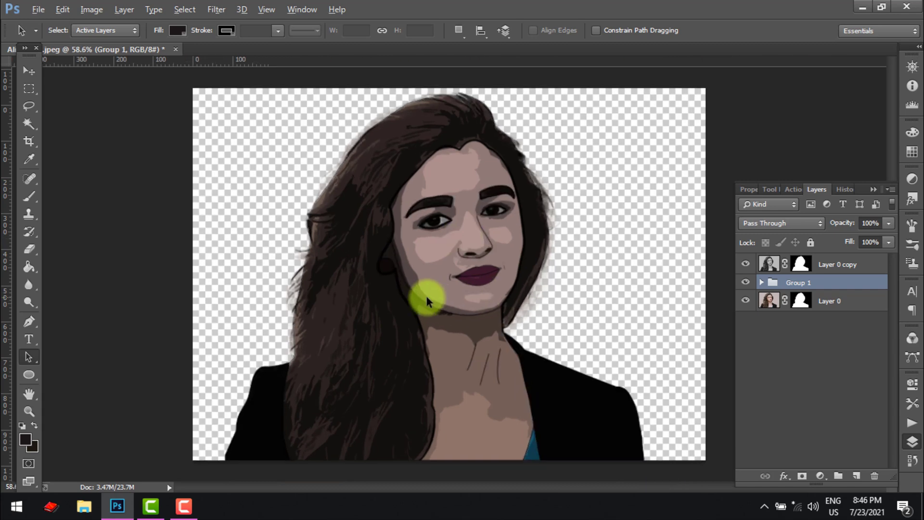
scroll(426, 297, "up", 8)
scroll(503, 249, "up", 3)
scroll(503, 250, "down", 9)
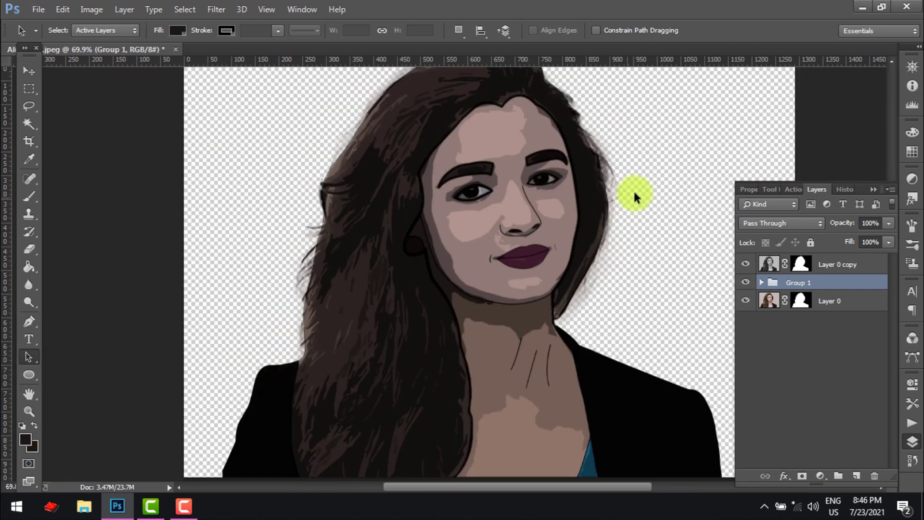
Set the Face layer inside Group 1 to 60% opacity and 60% fill.
left_click(762, 283)
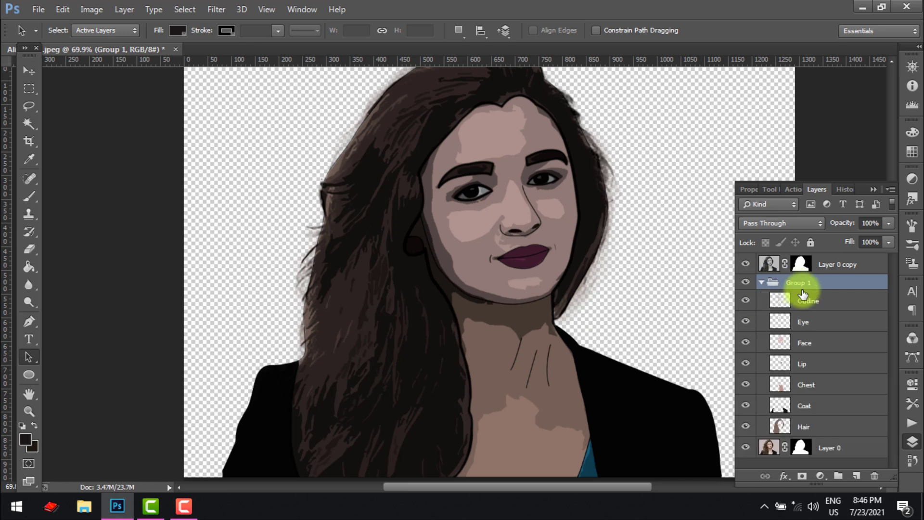
left_click(821, 342)
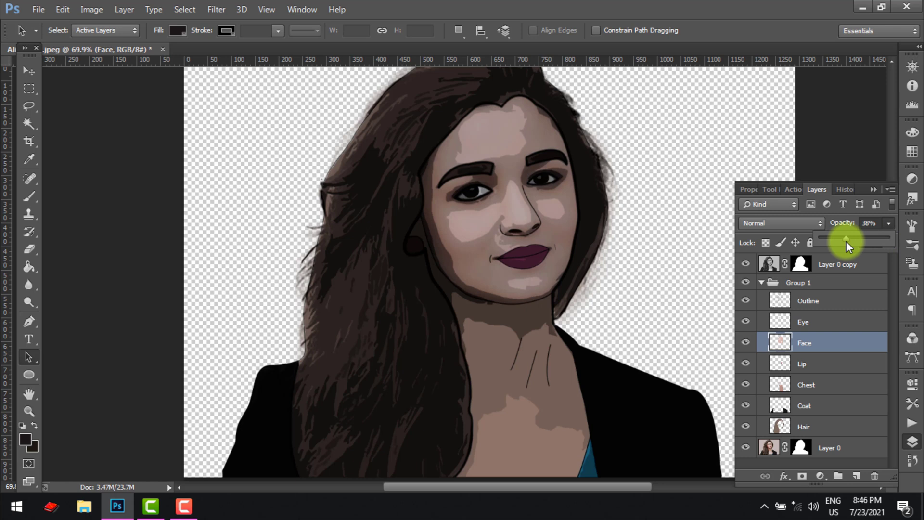
left_click_drag(880, 223, 818, 231)
type("40")
left_click(888, 224)
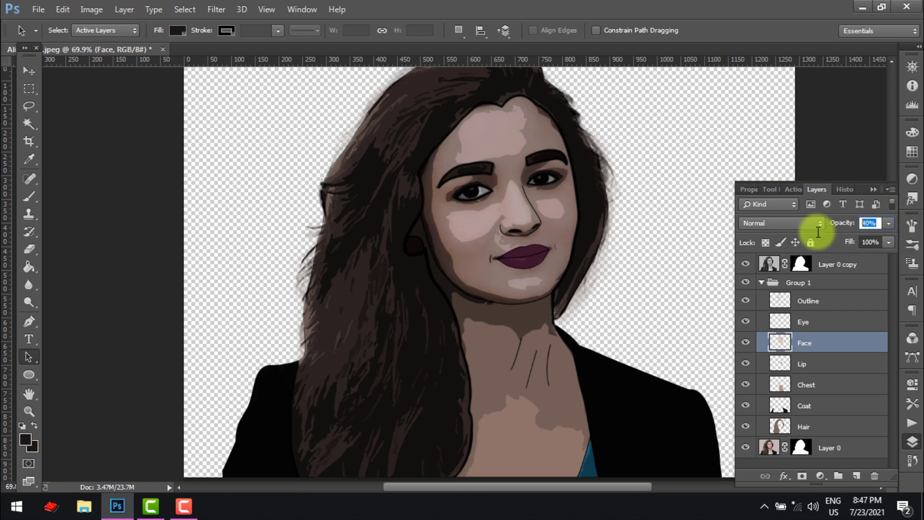
type("60")
key("Return")
left_click_drag(879, 243, 808, 244)
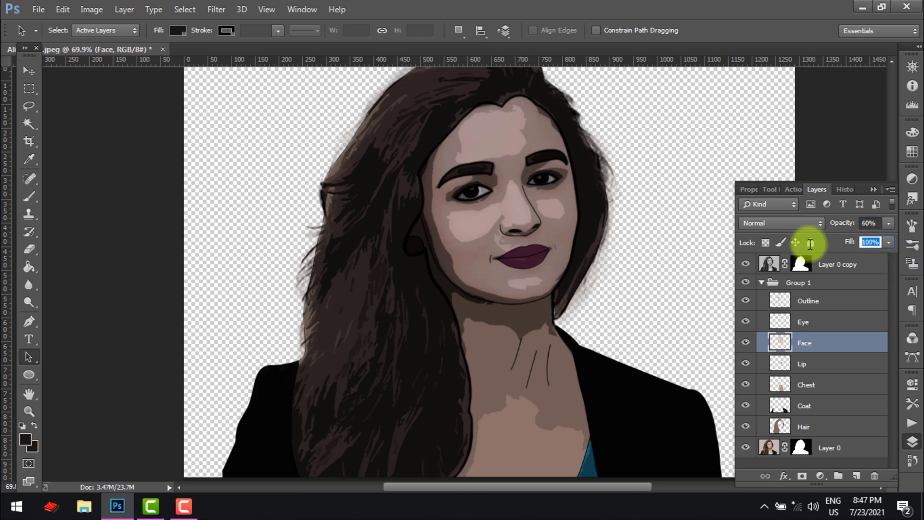
type("60")
key("Return")
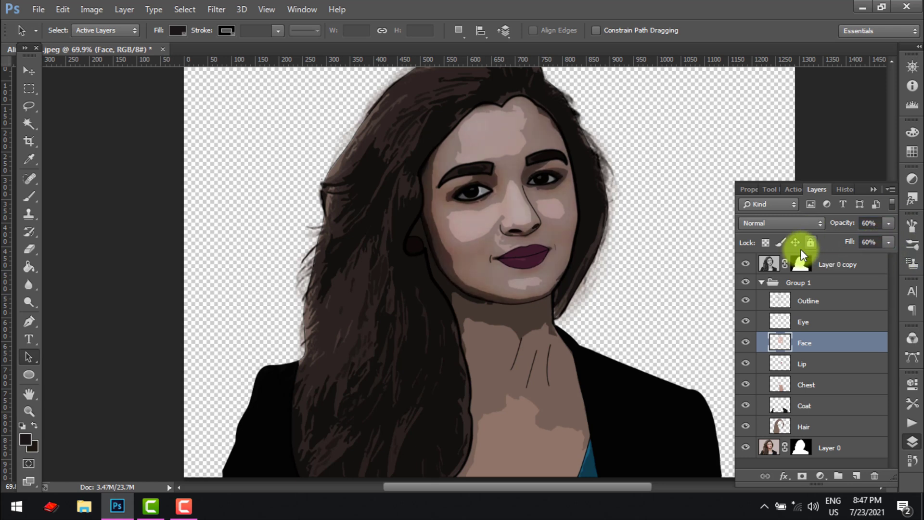
Add a Curves adjustment above Layer 0 copy, moving the highlight point to about input 177, output 248 and the shadow point to input 15, output 2.
left_click(763, 283)
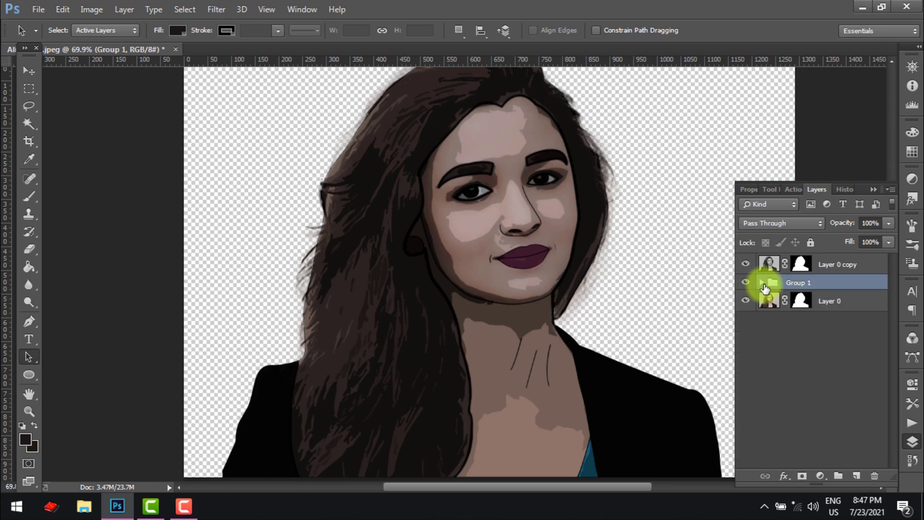
left_click(769, 264)
left_click(820, 477)
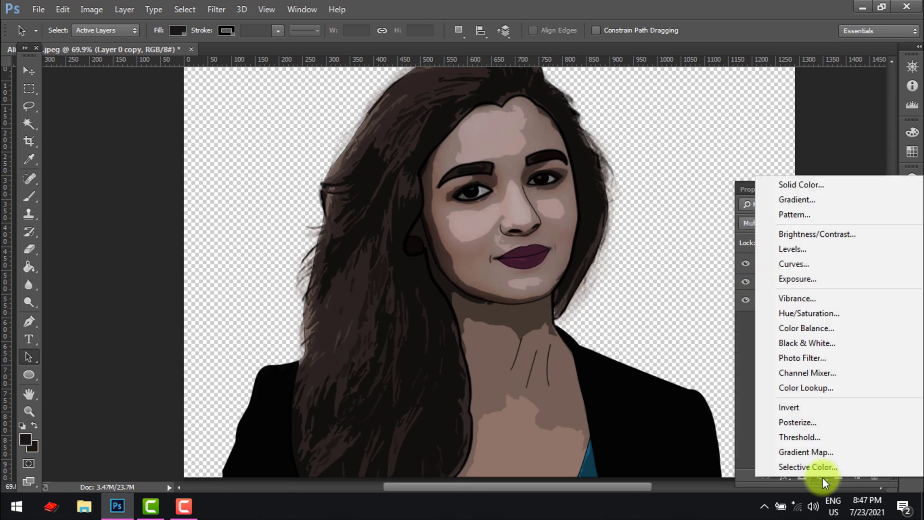
left_click(802, 264)
left_click_drag(874, 263, 844, 264)
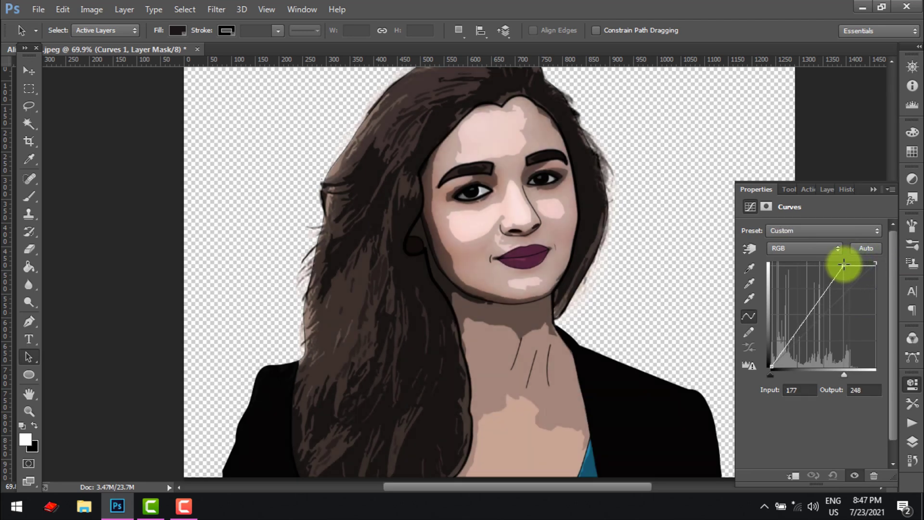
mouse_move(771, 366)
left_mouse_down()
mouse_move(787, 363)
mouse_move(778, 366)
left_mouse_up()
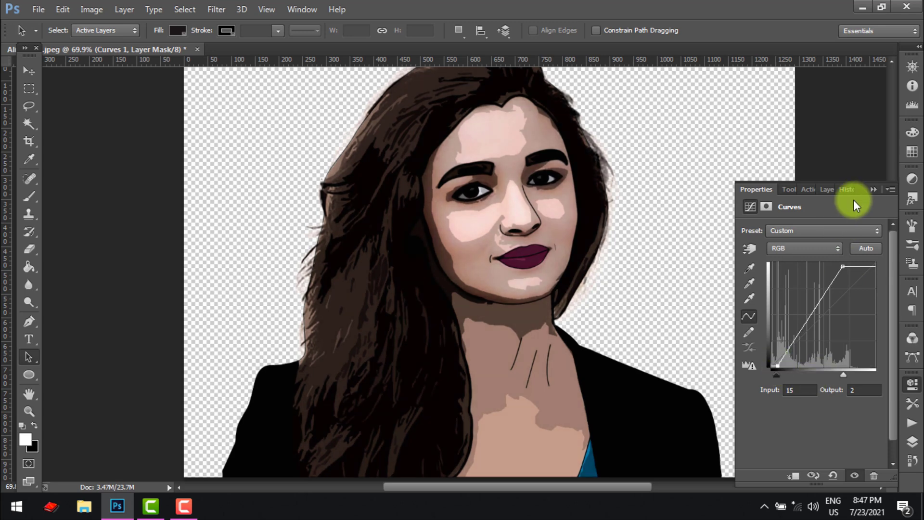
Collapse the adjustment settings and examine the whole portrait and the lip area at close range.
left_click(873, 189)
scroll(687, 279, "down", 2)
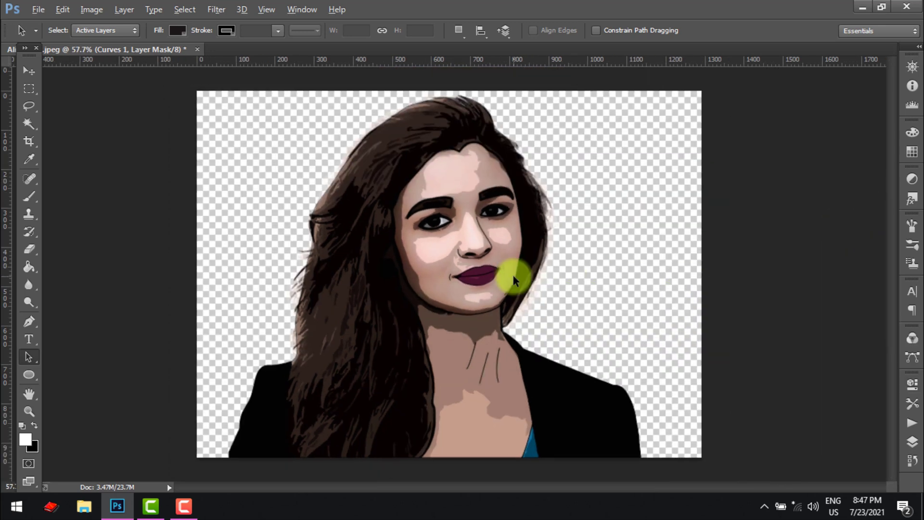
scroll(524, 244, "up", 10)
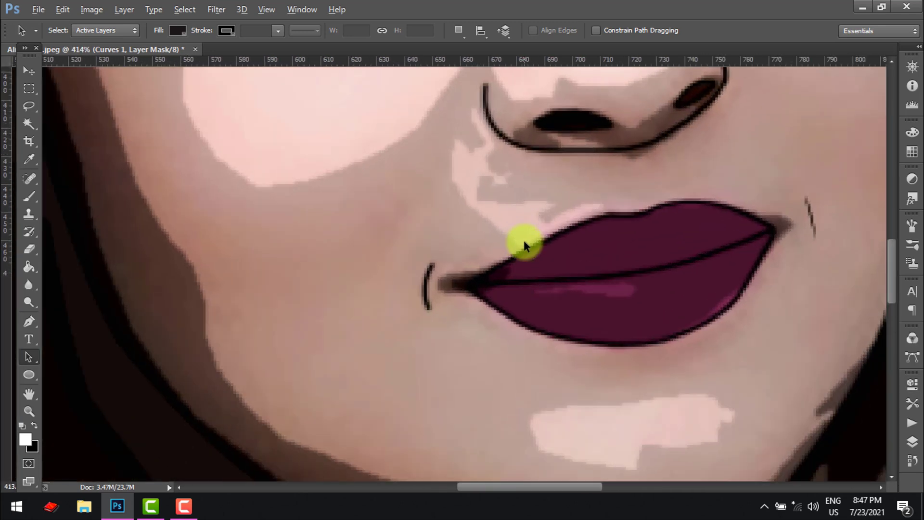
scroll(525, 245, "down", 7)
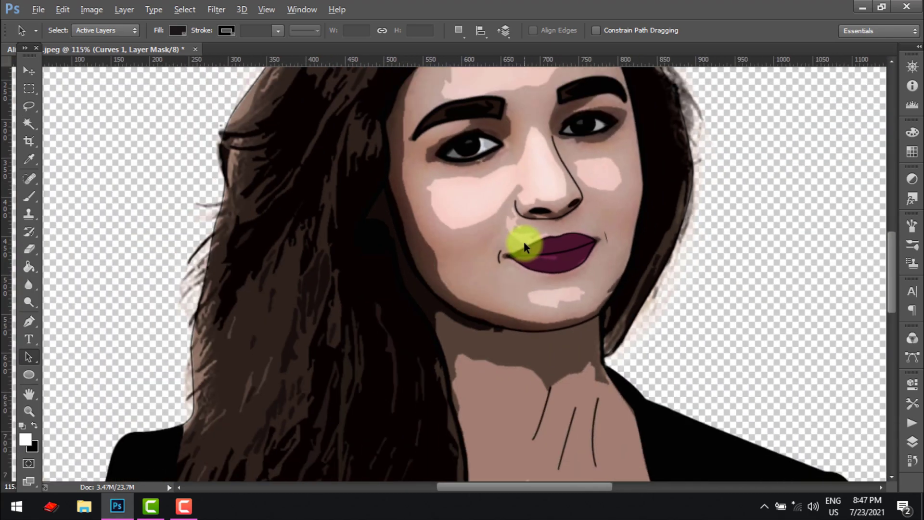
Zoom out until the whole portrait is in view and display the layer list.
scroll(524, 245, "down", 3)
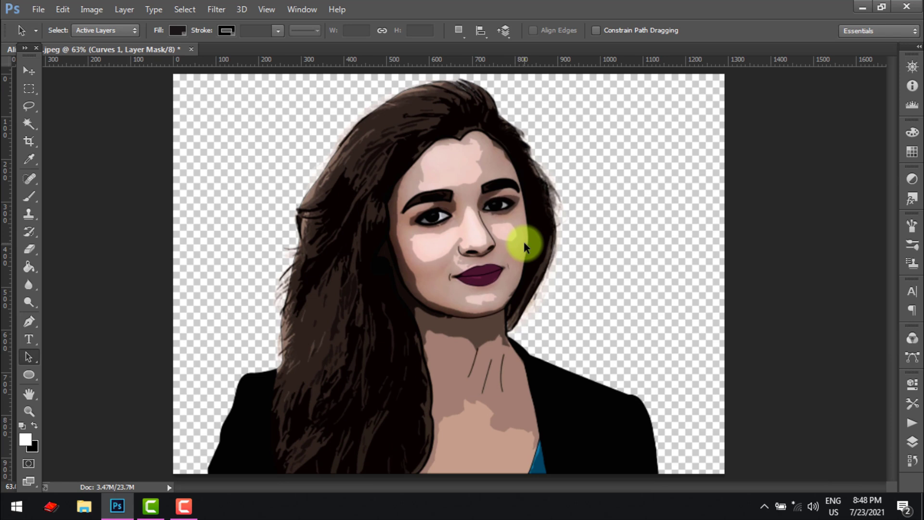
scroll(524, 244, "down", 2)
key("F7")
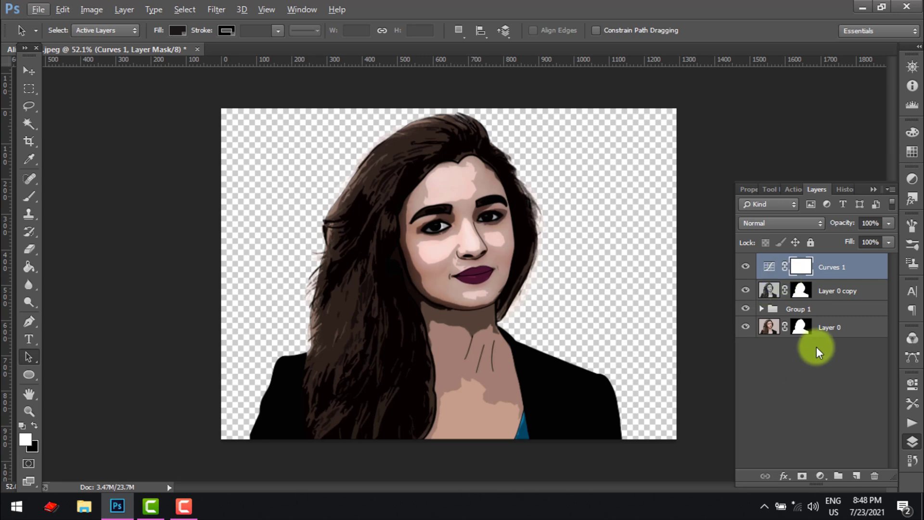
left_click(820, 476)
left_click(775, 186)
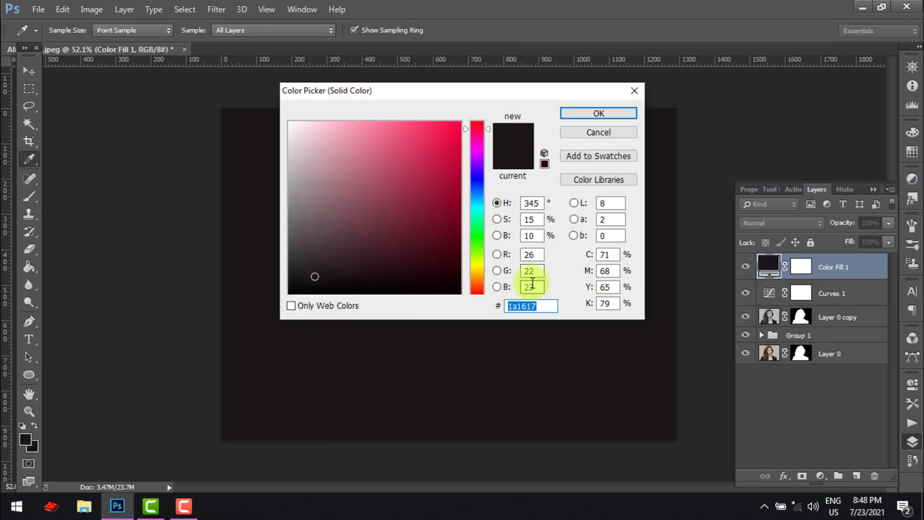
key("Escape")
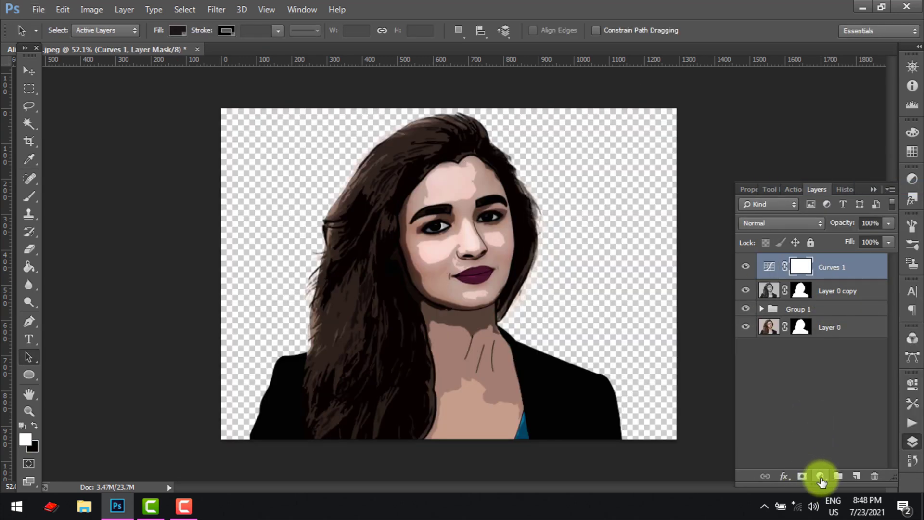
left_click(820, 476)
left_click(795, 200)
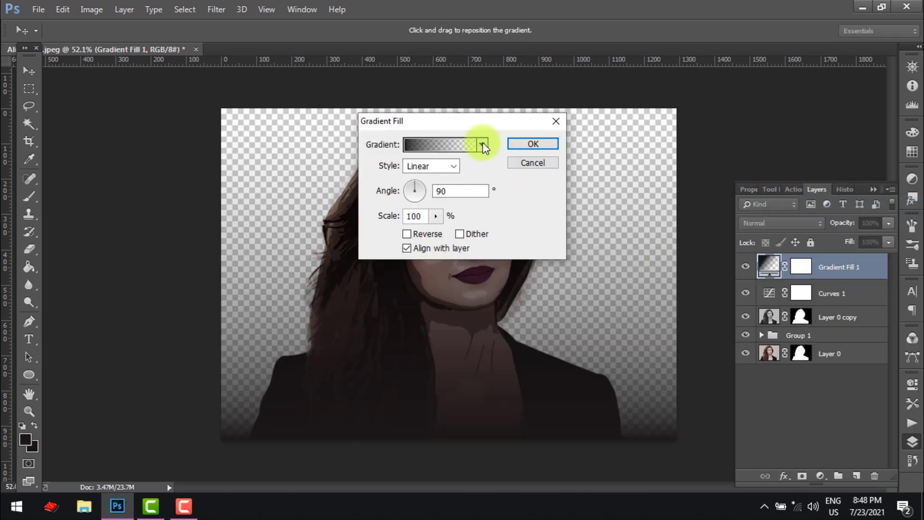
left_click(483, 144)
left_click(484, 145)
left_click(483, 145)
left_click(483, 145)
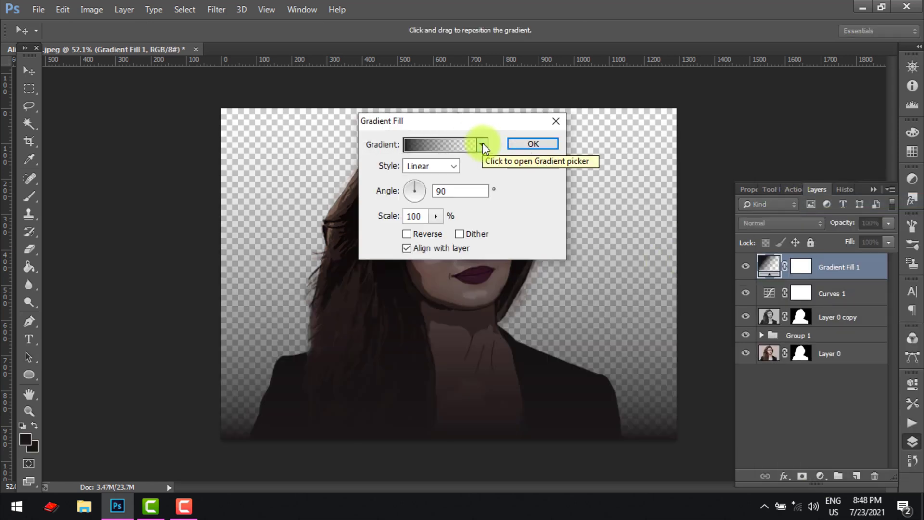
left_click(448, 146)
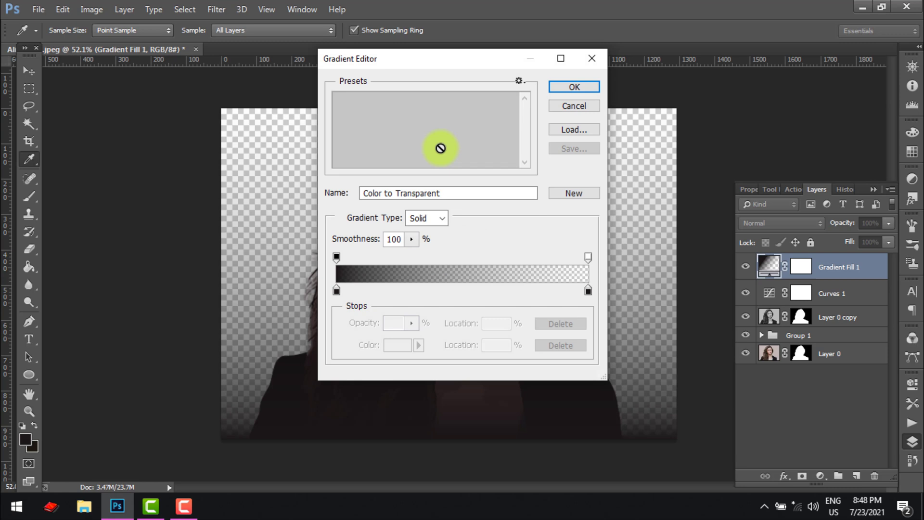
left_click(579, 128)
left_click(733, 372)
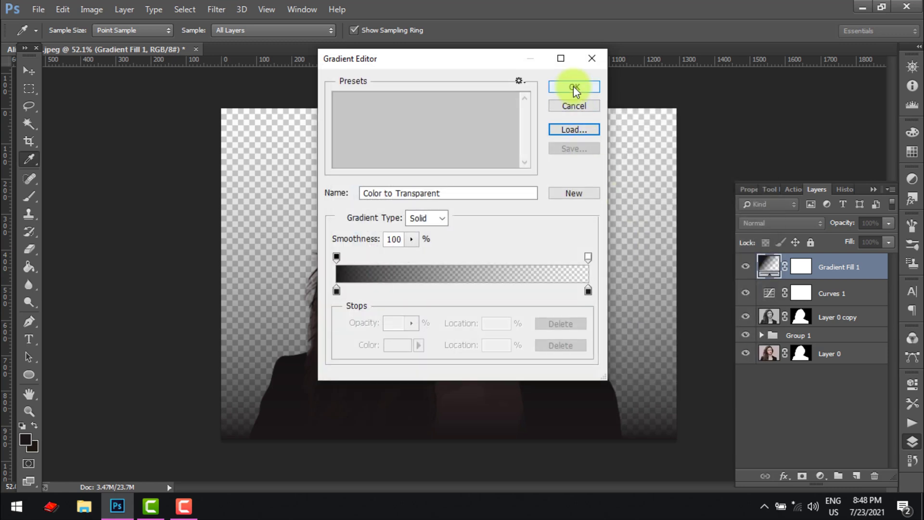
left_click(573, 107)
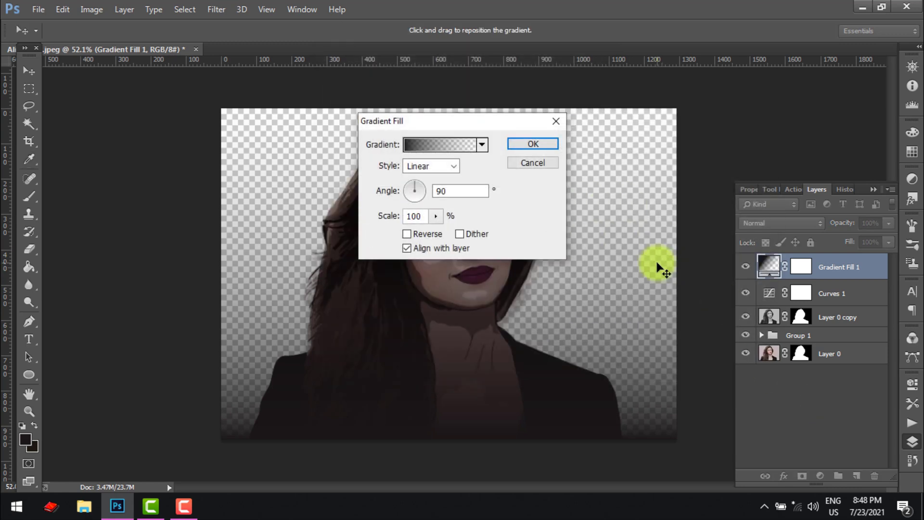
left_click(527, 163)
left_click(820, 477)
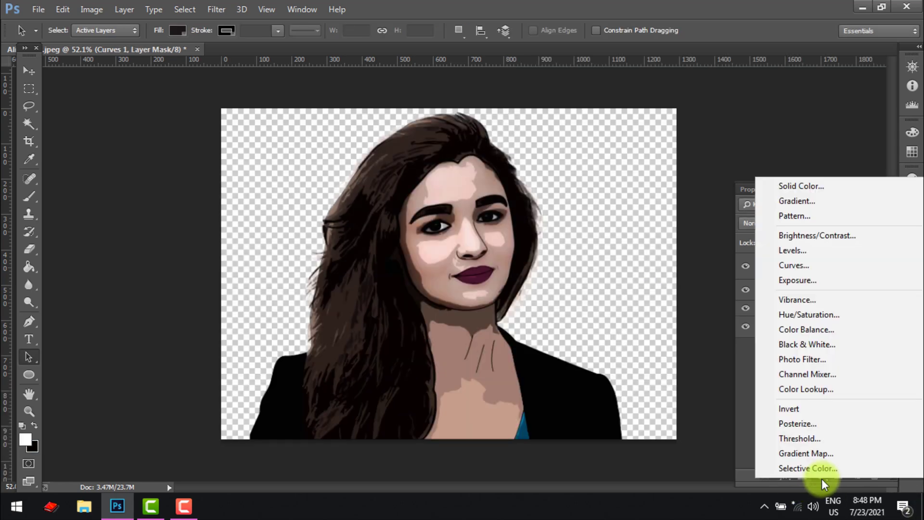
left_click(810, 453)
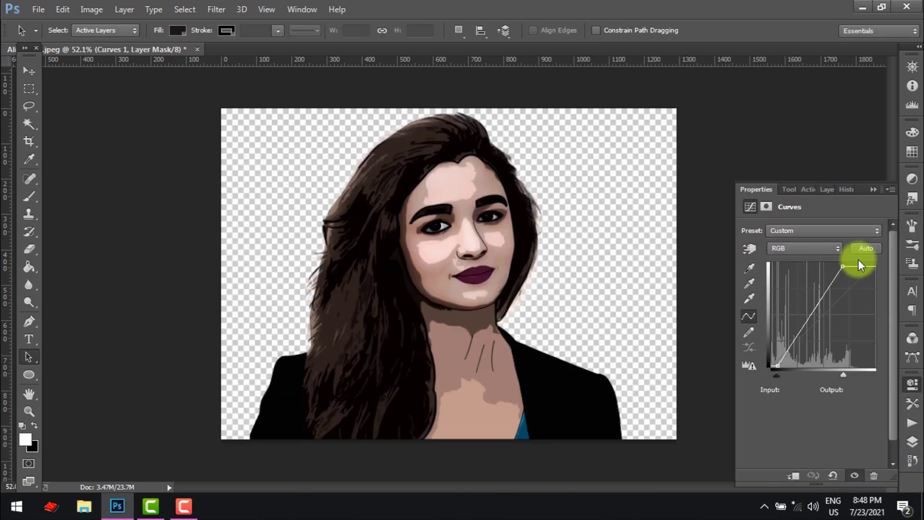
key("F7")
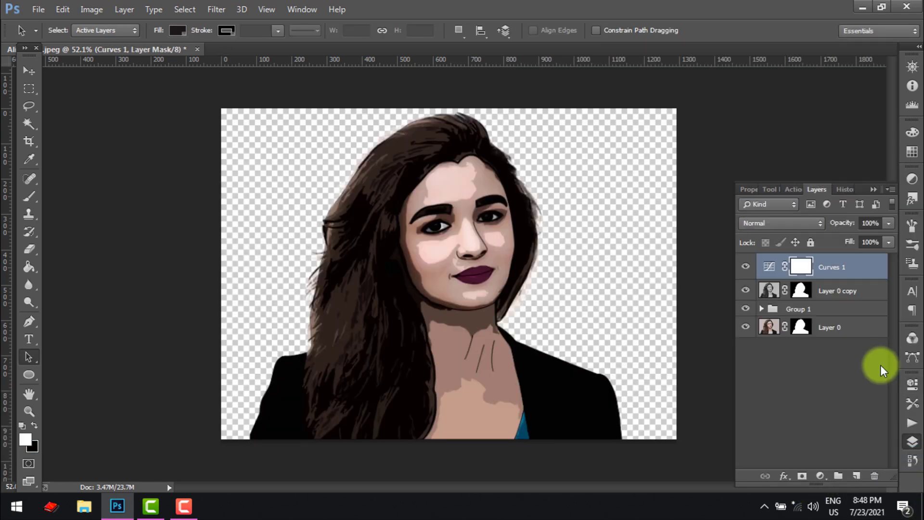
Add a white Solid Color fill layer directly above Layer 0.
left_click(830, 327)
left_click(820, 476)
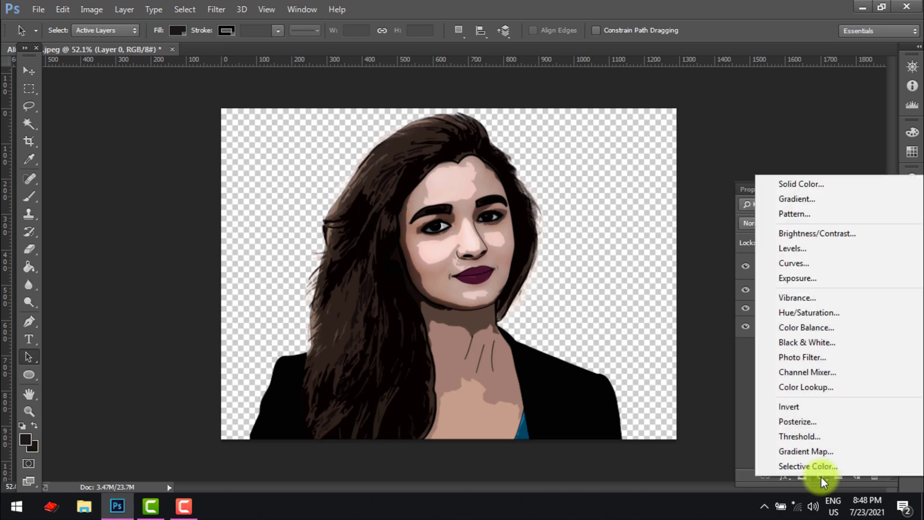
left_click(828, 189)
left_click_drag(358, 91, 453, 65)
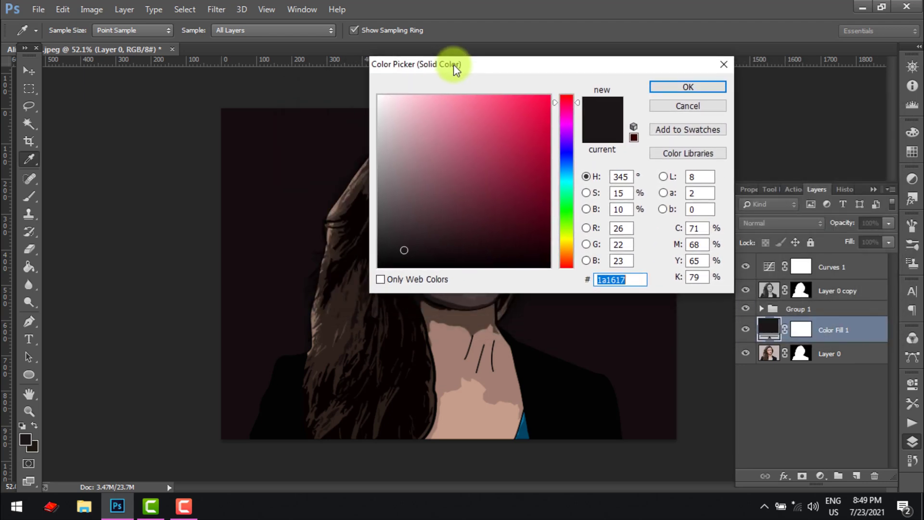
left_click_drag(395, 96, 356, 91)
mouse_move(478, 69)
left_mouse_down()
mouse_move(596, 179)
mouse_move(489, 129)
left_mouse_up()
left_click(730, 146)
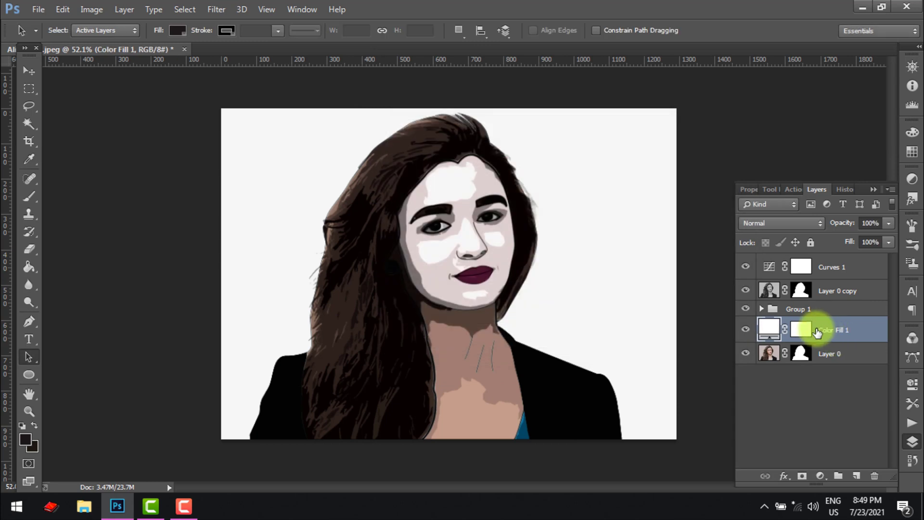
Move the white fill layer beneath Layer 0, compare the portrait with Layer 0 hidden and shown, and rename the fill layer Background.
left_click_drag(818, 331, 808, 355)
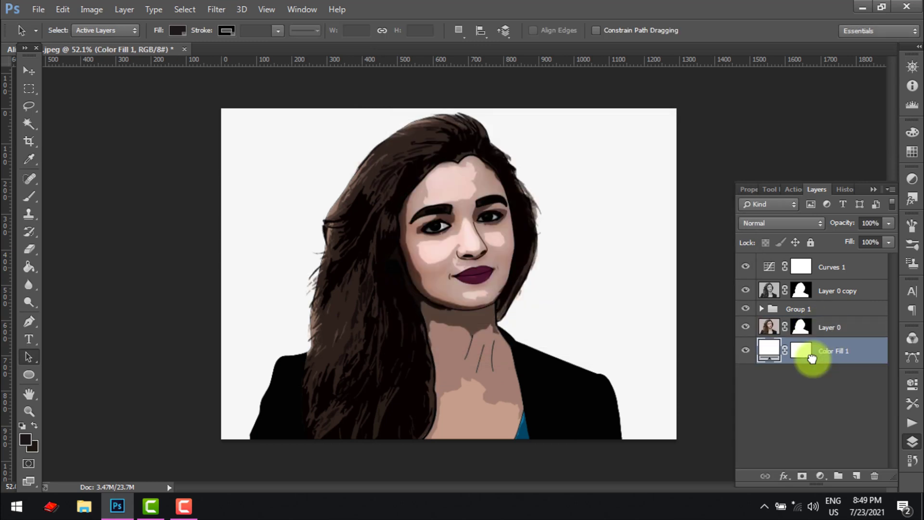
left_click(746, 328)
left_click(745, 327)
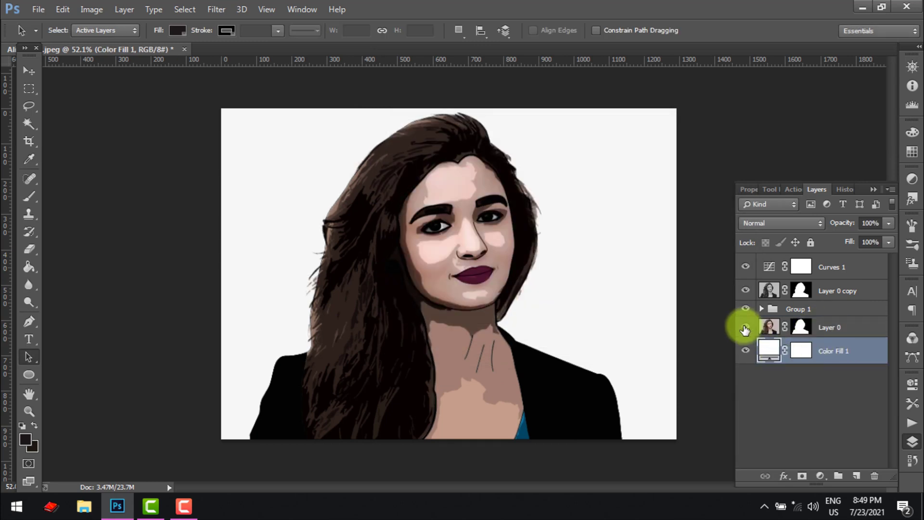
left_click(744, 328)
left_click(745, 328)
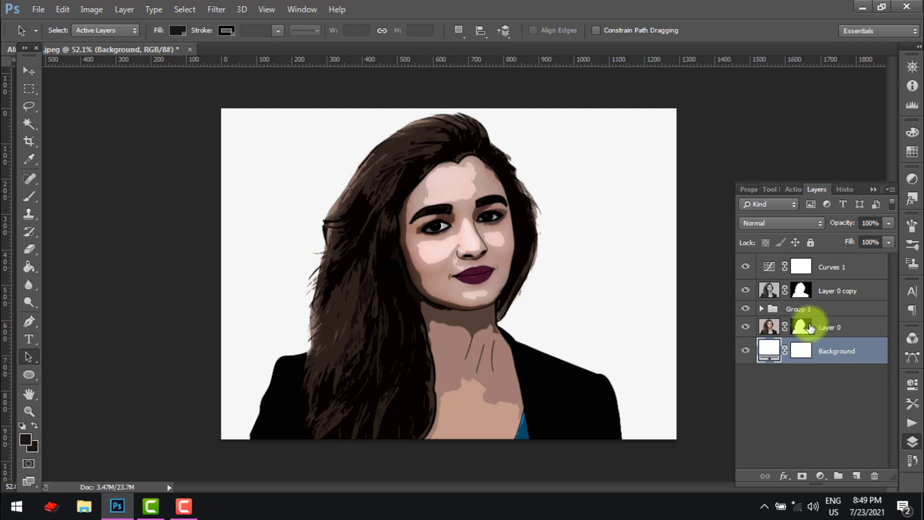
Add a dark-to-transparent Gradient fill layer above Background and clip it to that layer.
left_click(819, 475)
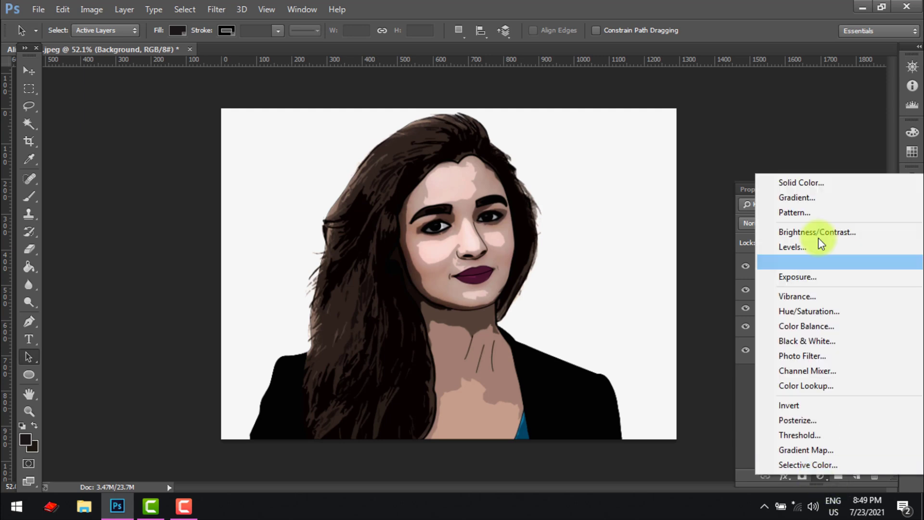
left_click(819, 197)
left_click_drag(449, 124, 659, 122)
left_click(732, 147)
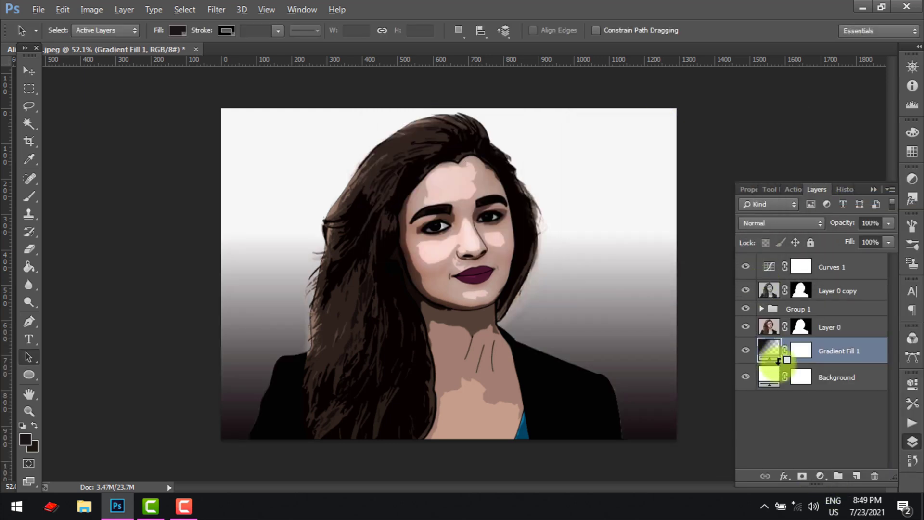
left_click(778, 361, "alt")
Check the portrait against its gradient backdrop up close, collapse the layer list and fit the whole image in the window.
scroll(495, 213, "up", 3)
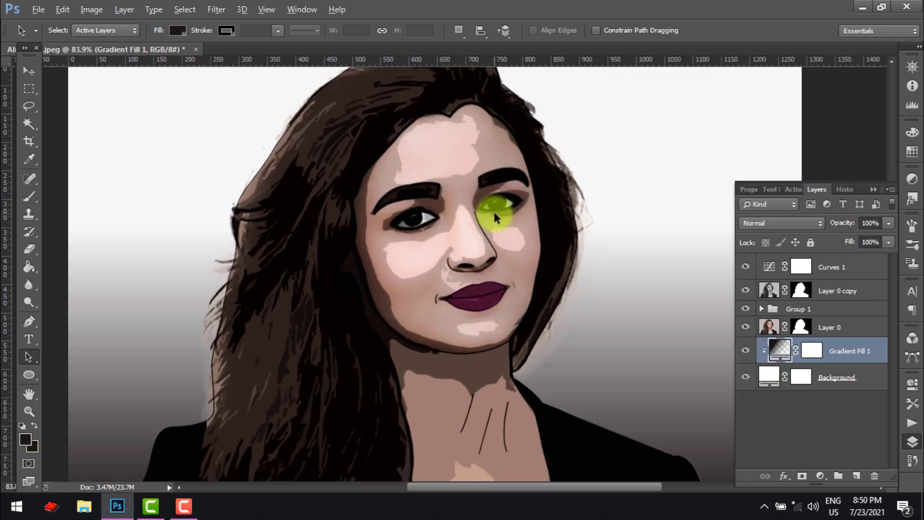
scroll(494, 212, "down", 3)
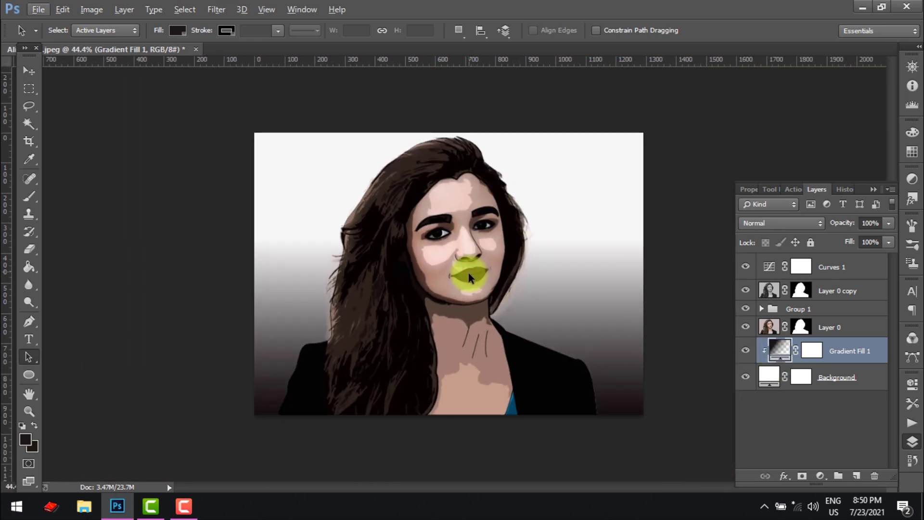
left_click(874, 189)
key("ctrl+0")
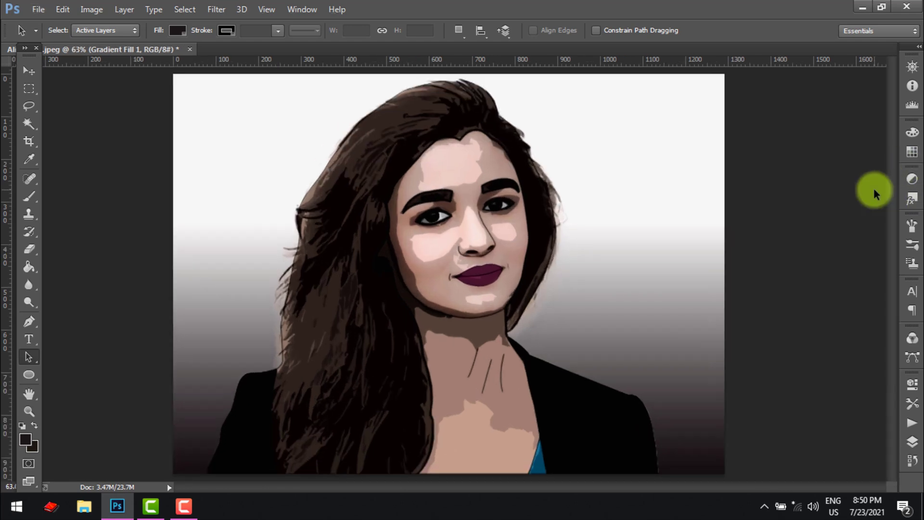